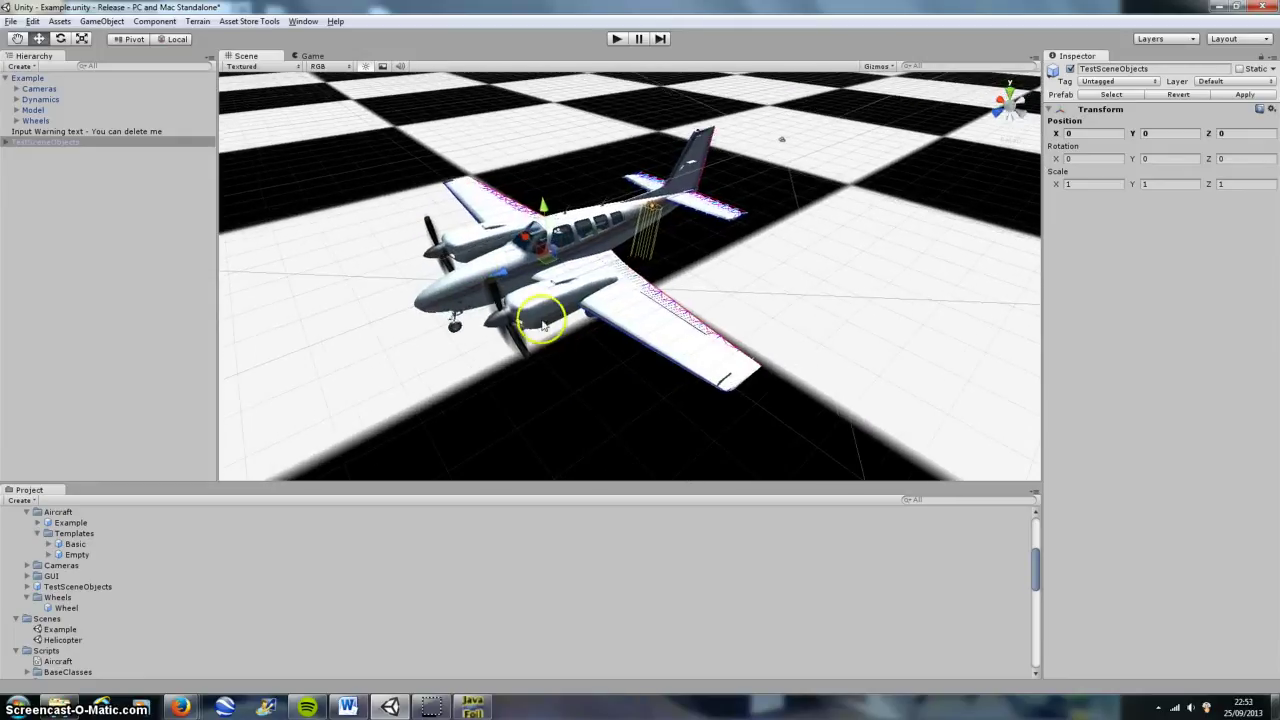
left_click(305, 22)
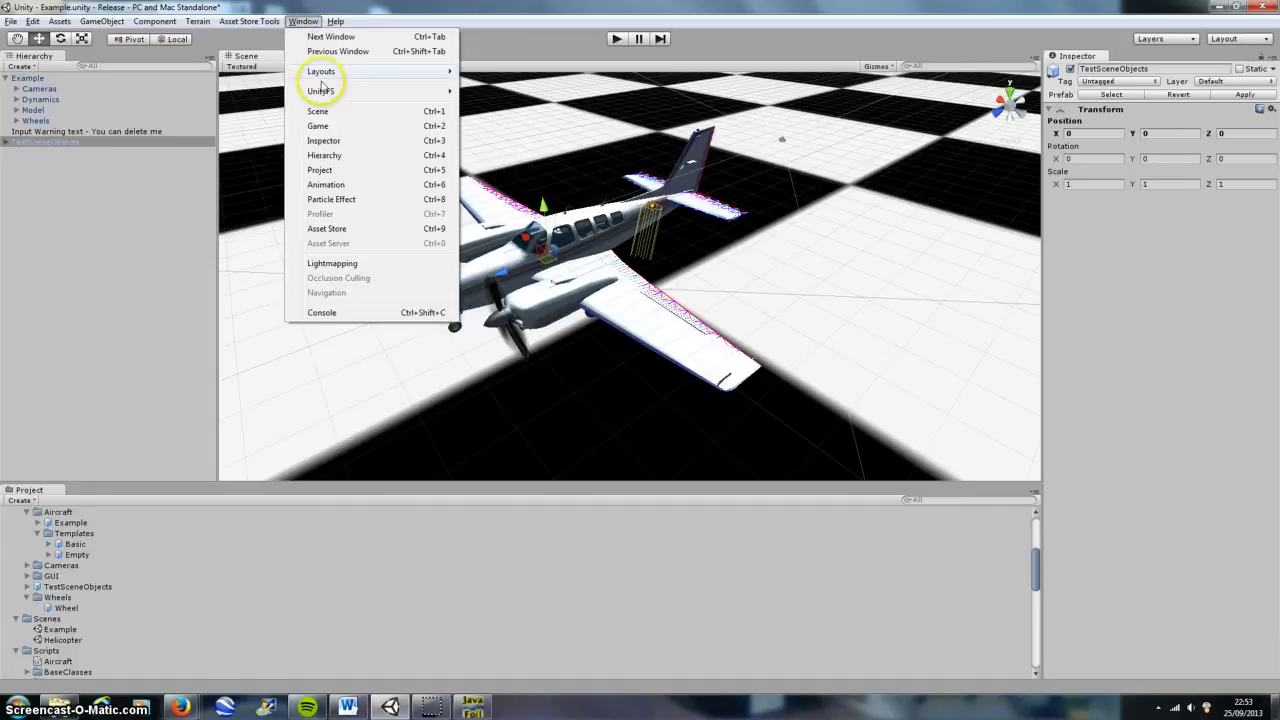
mouse_move(322, 91)
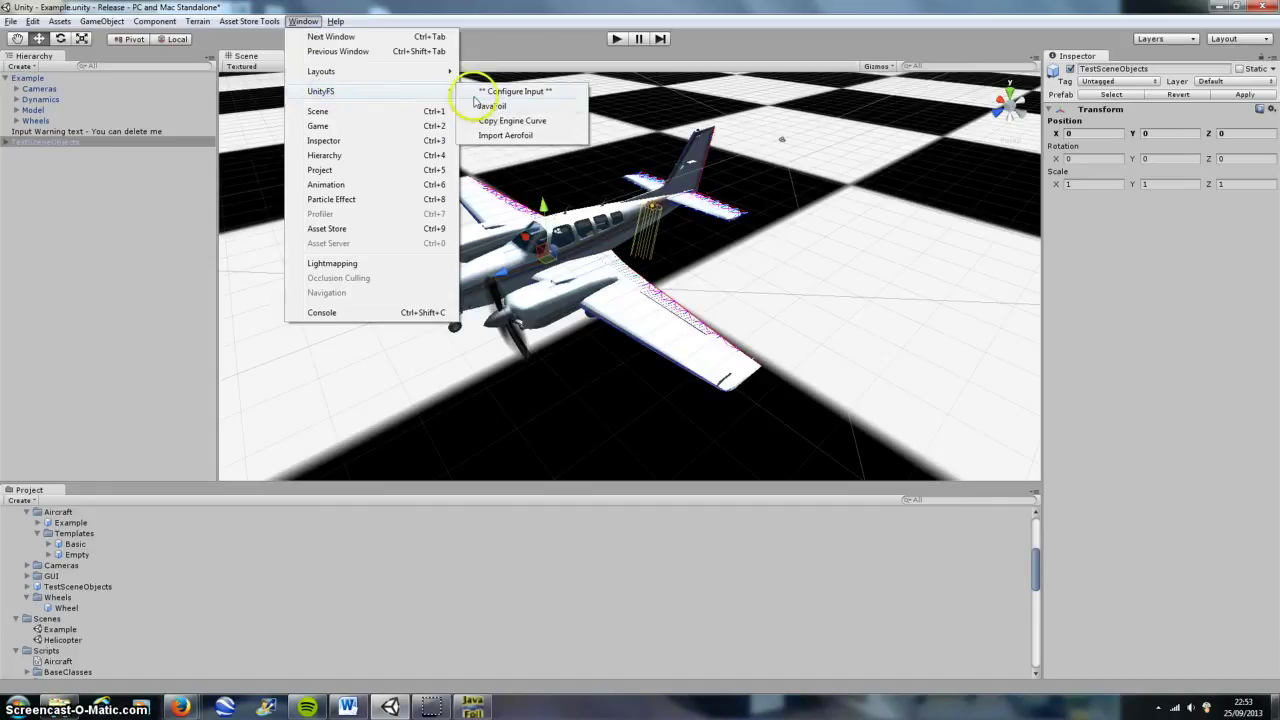
left_click(500, 36)
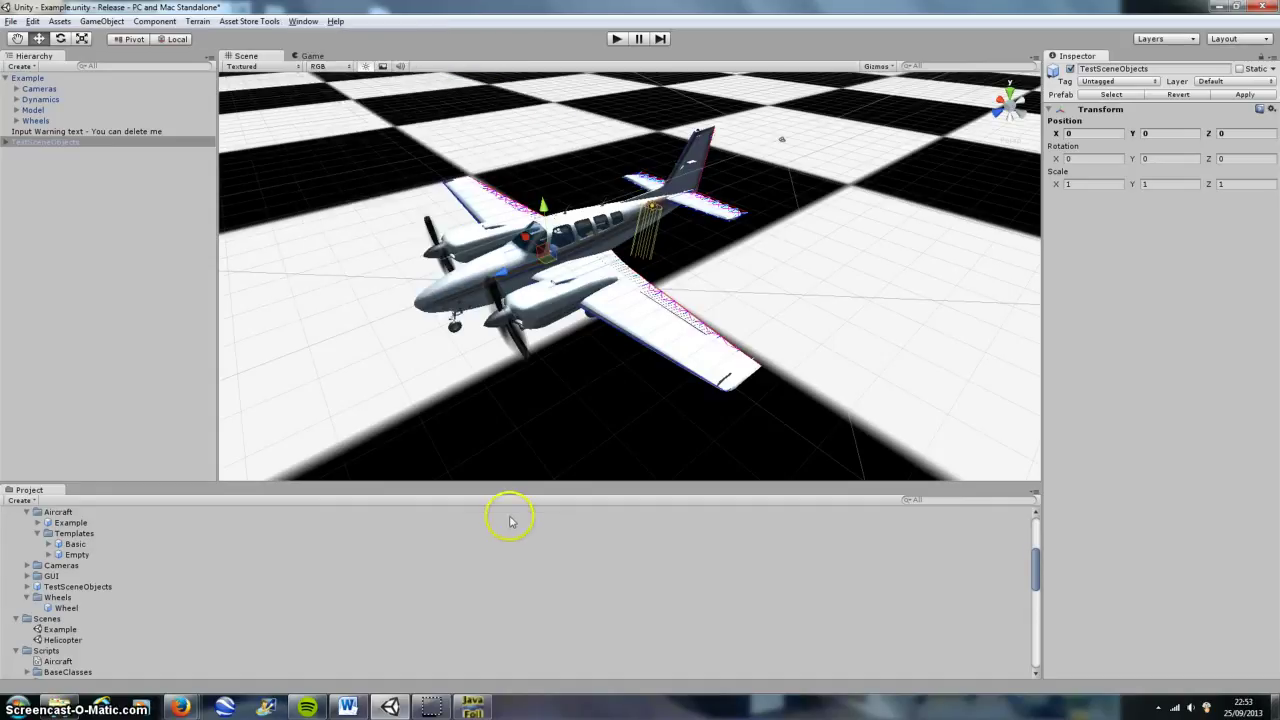
- Switch to the JavaFoil window and arrange it over the Unity scene
left_click(476, 705)
left_click_drag(597, 102, 572, 98)
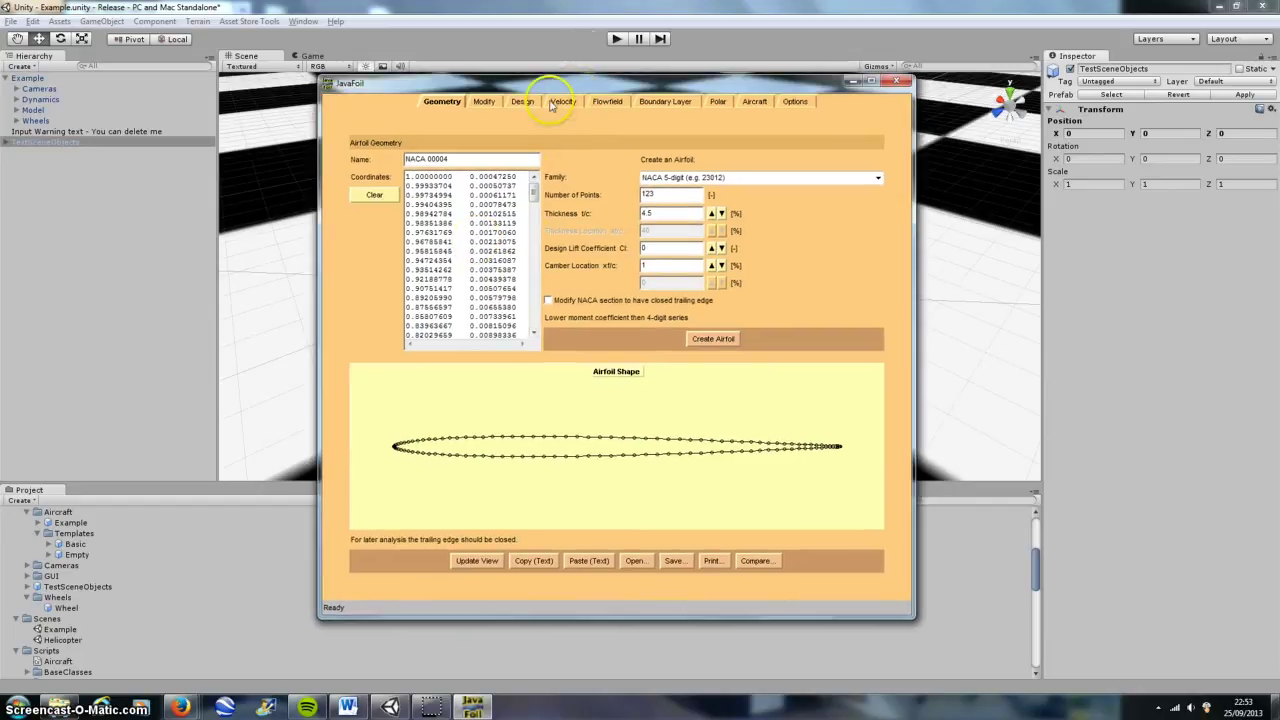
left_click_drag(576, 72, 600, 55)
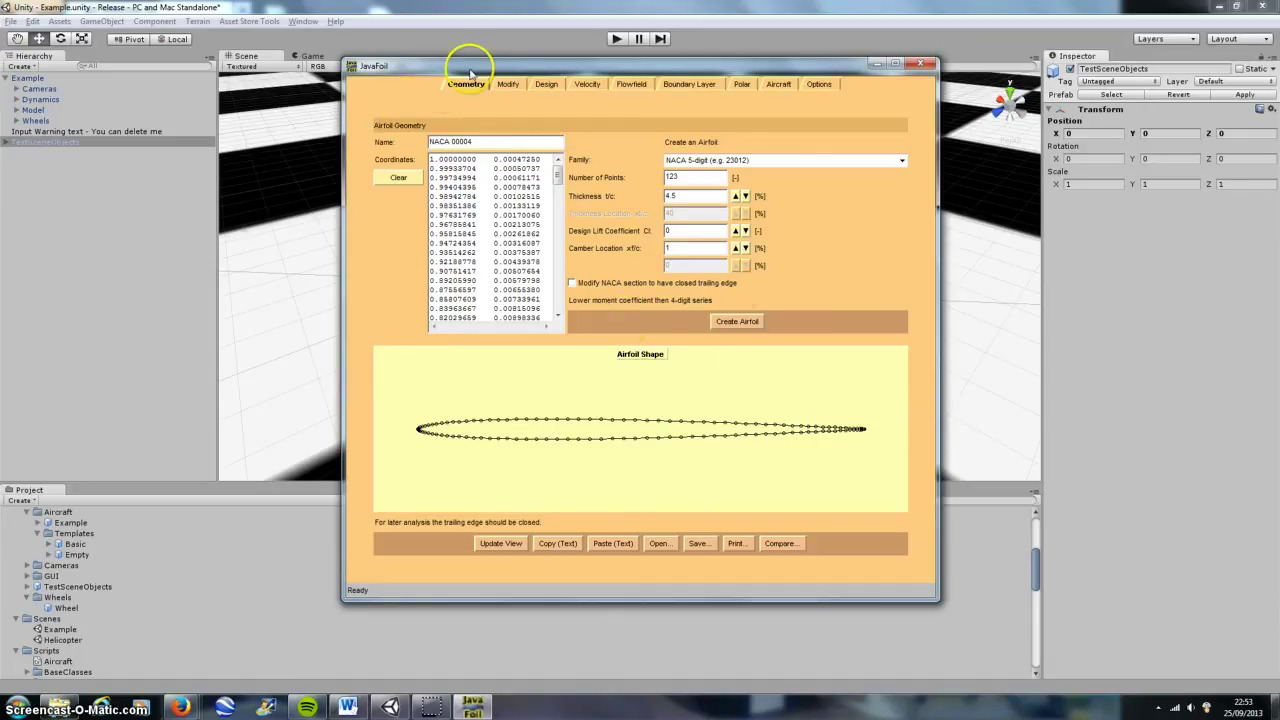
left_click_drag(410, 68, 398, 72)
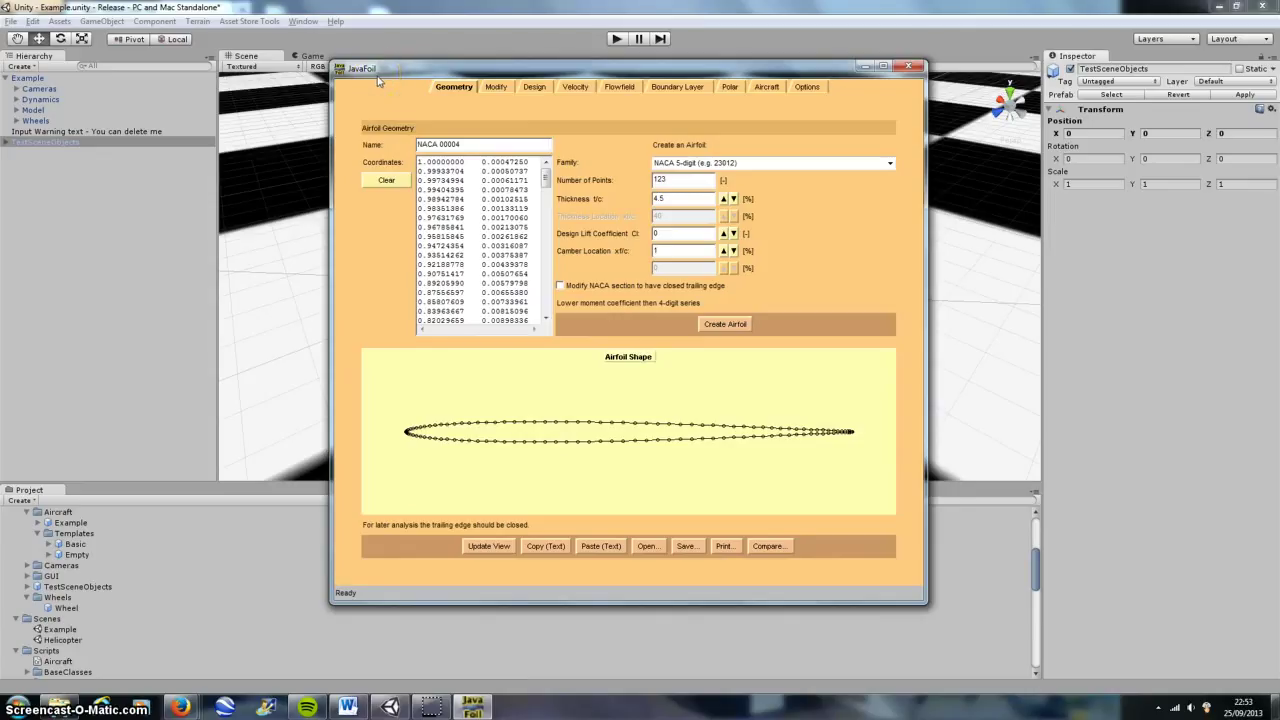
left_click_drag(414, 71, 417, 70)
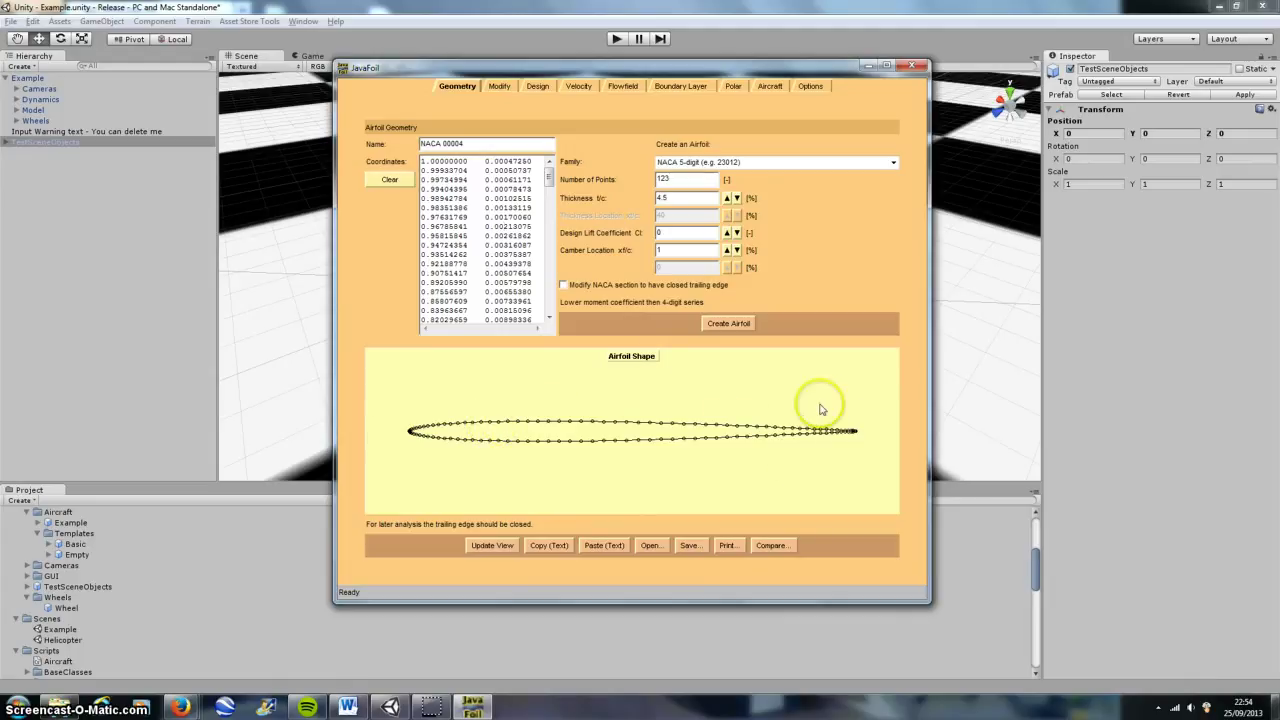
- Switch to the UIUC Airfoil Data Site in Firefox and view the Clark Y airfoil's shape plot, then return to the airfoil list
mouse_move(180, 706)
left_click(133, 650)
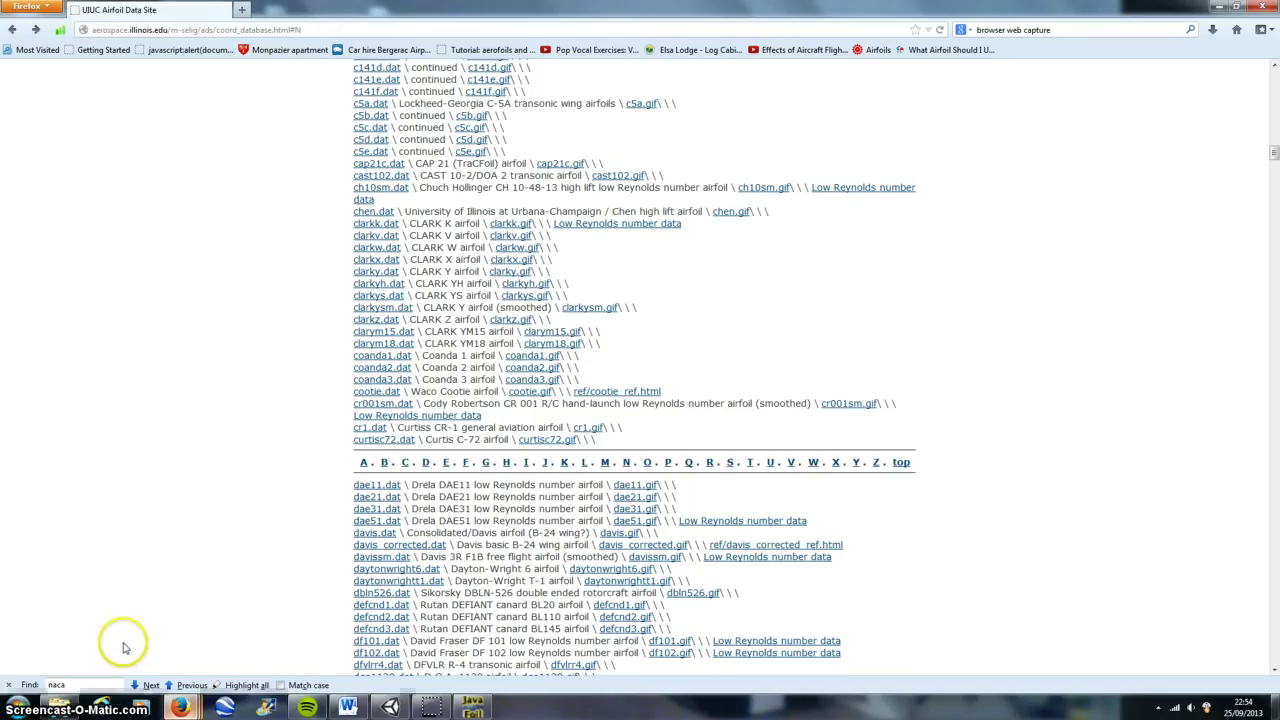
scroll(270, 210, "down", 3)
scroll(300, 289, "up", 4)
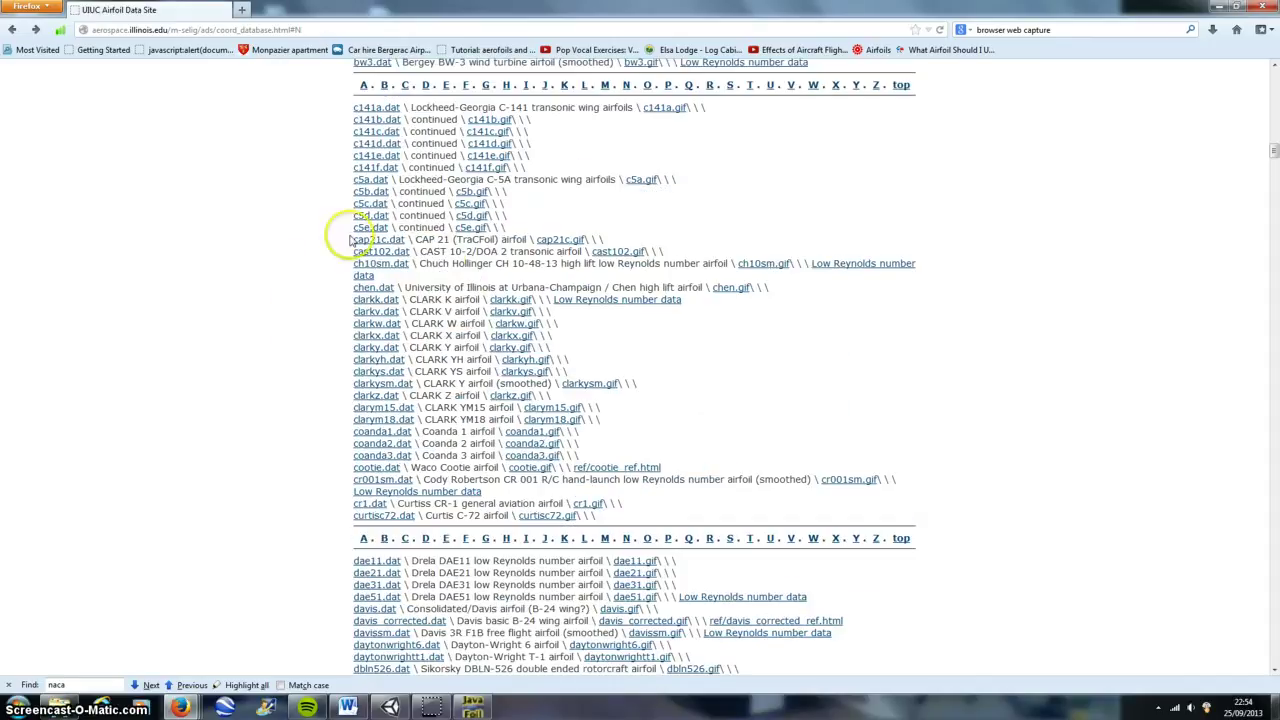
scroll(342, 470, "down", 2)
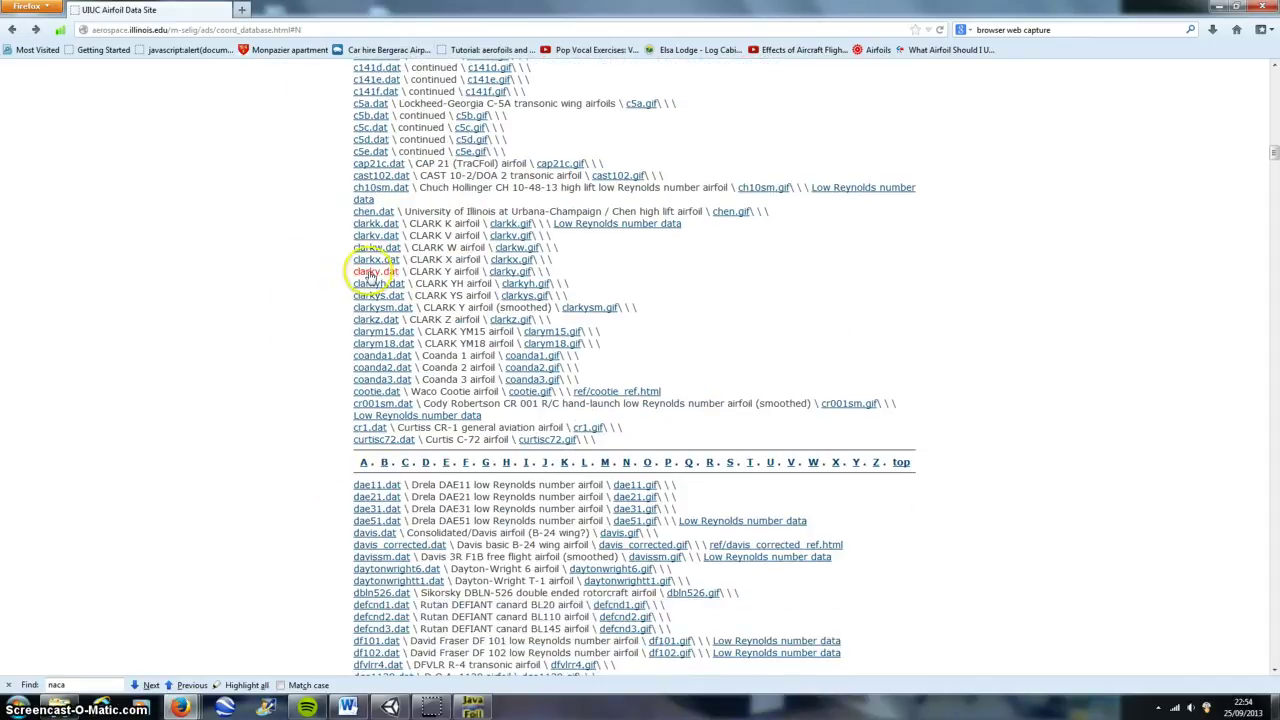
left_click(376, 310)
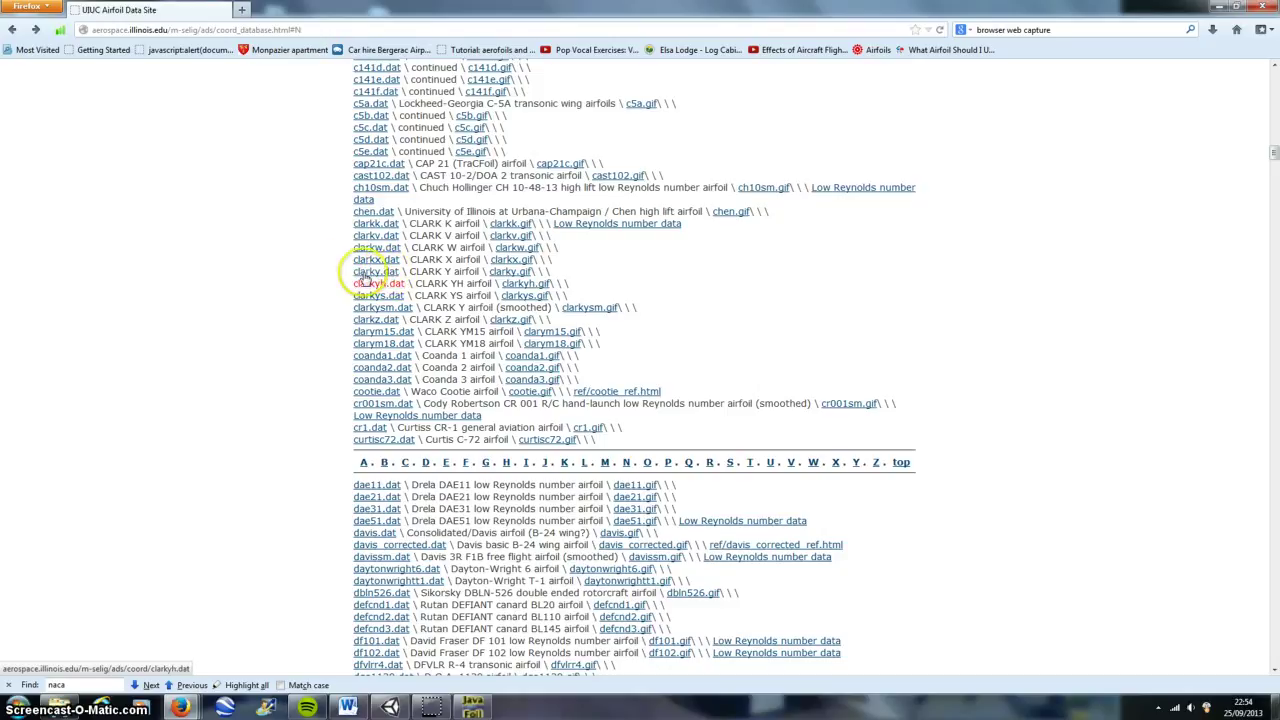
left_click(507, 274)
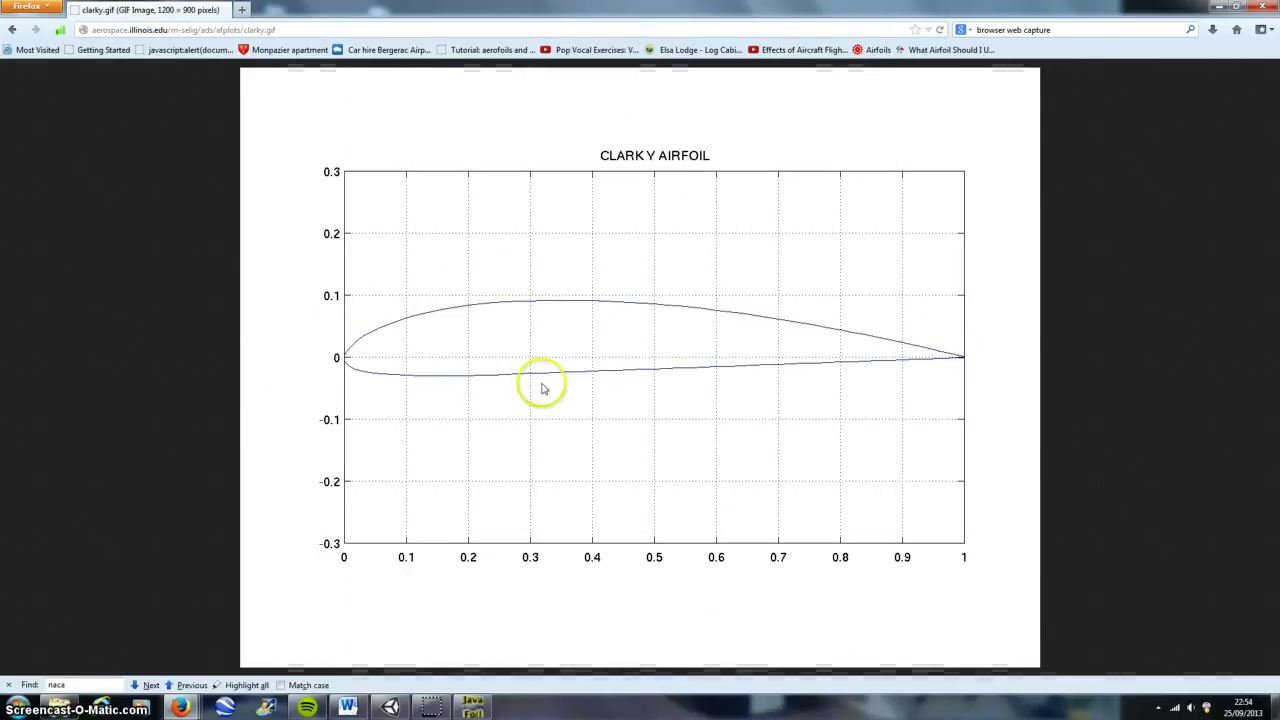
left_click(10, 29)
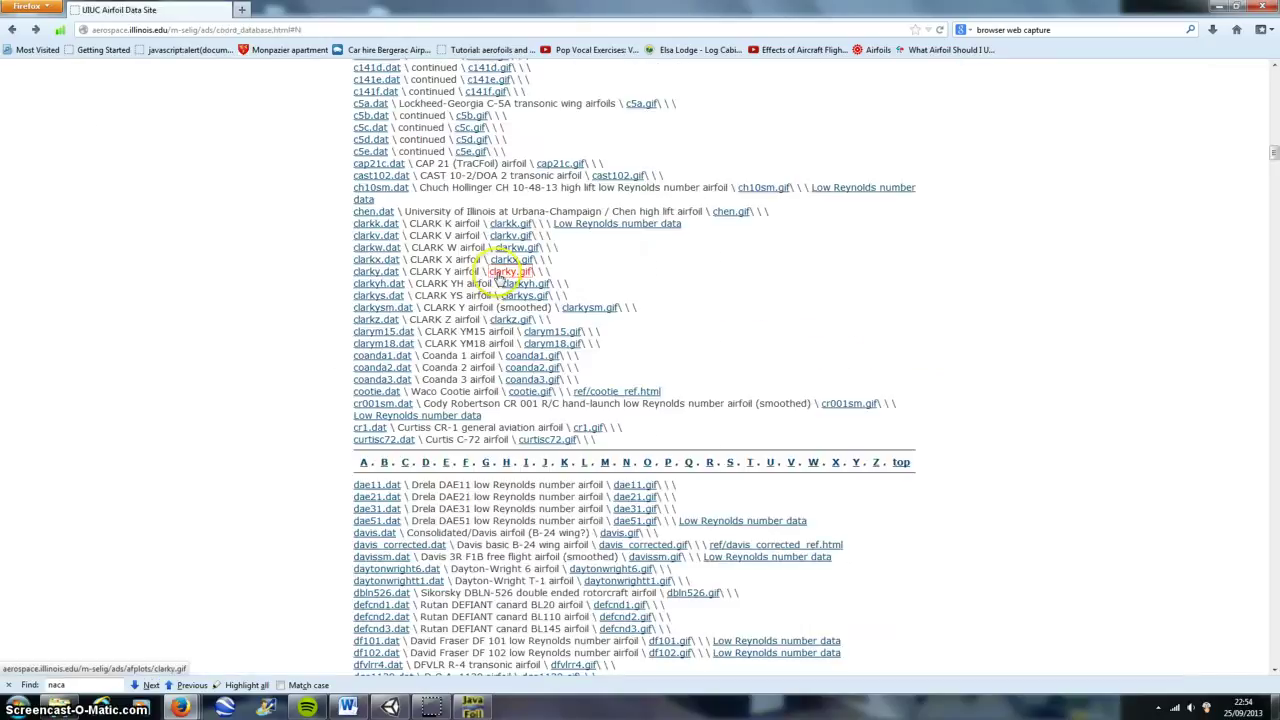
- Download the Clark Y coordinate file clarky.dat and copy it from the browser's downloads to the Desktop folder, replacing the existing copy
left_click(386, 273)
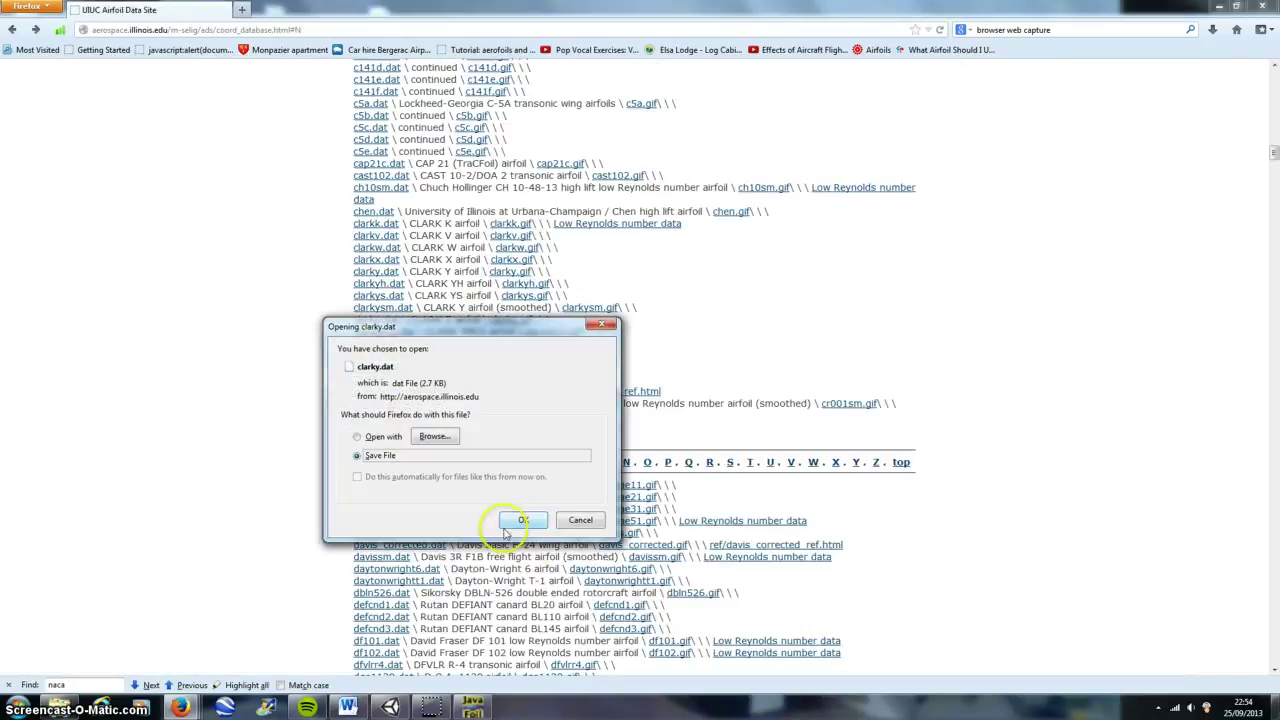
left_click(530, 538)
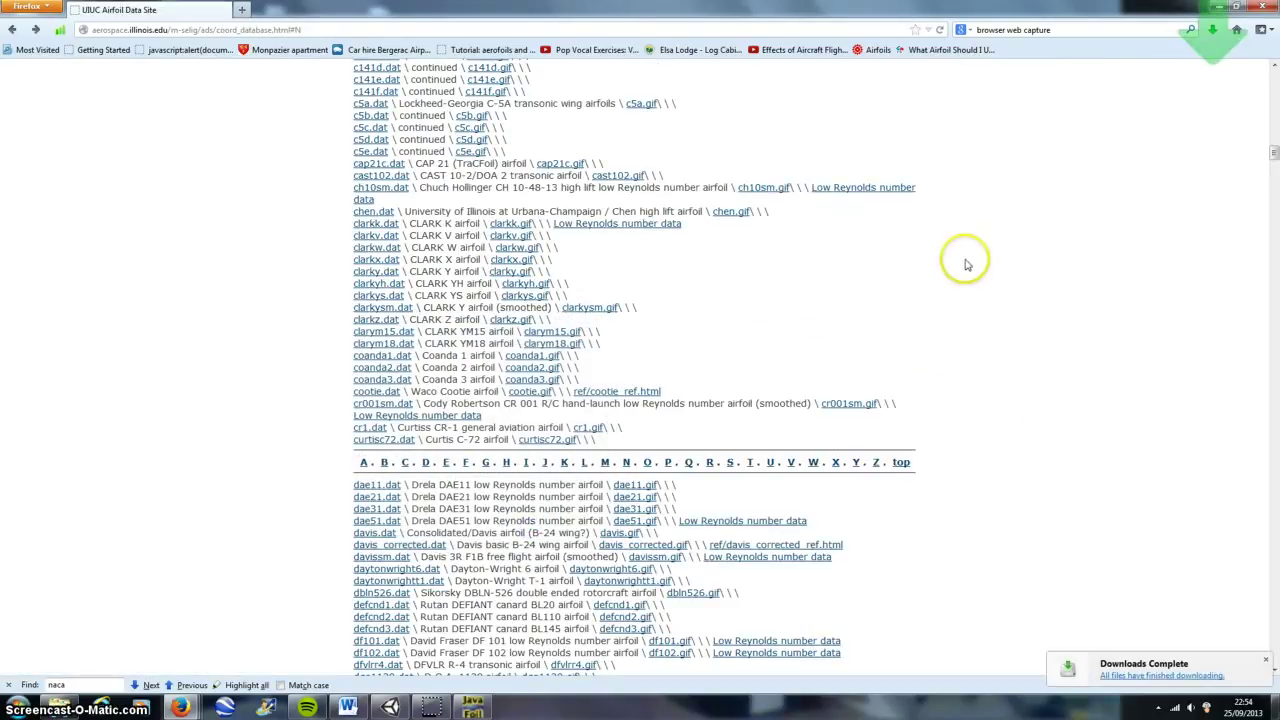
left_click(1135, 675)
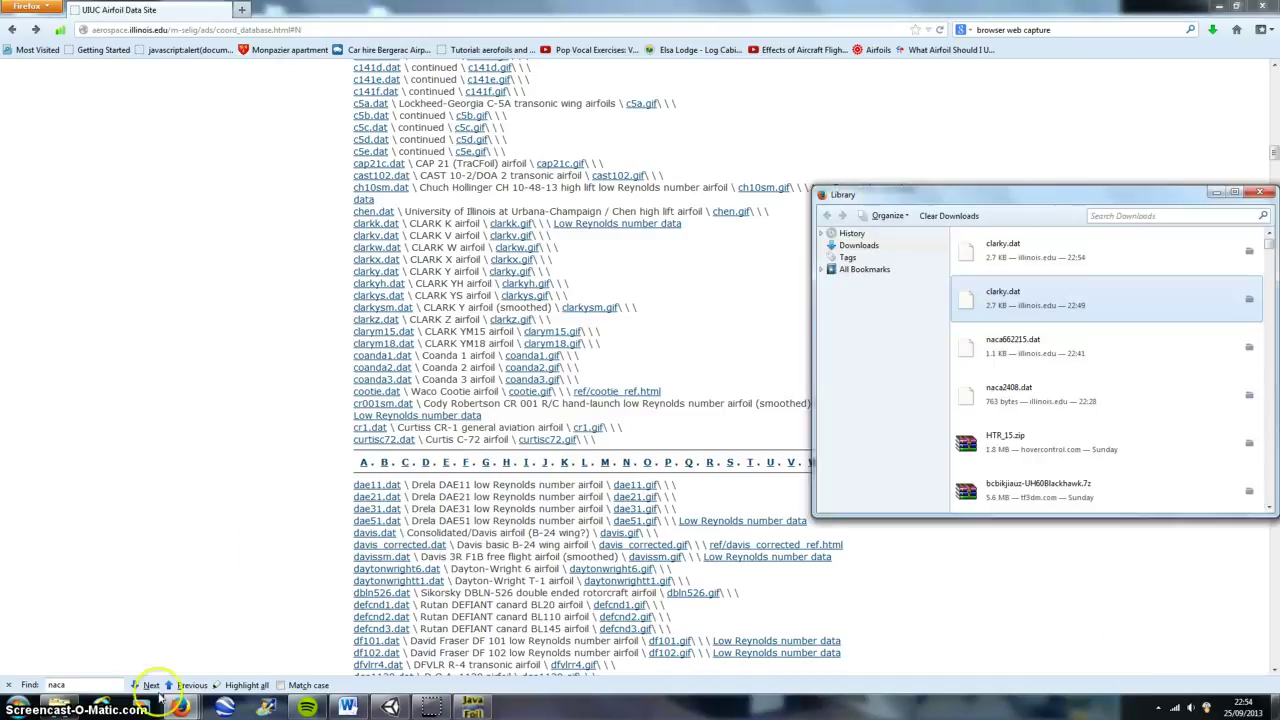
left_click(100, 708)
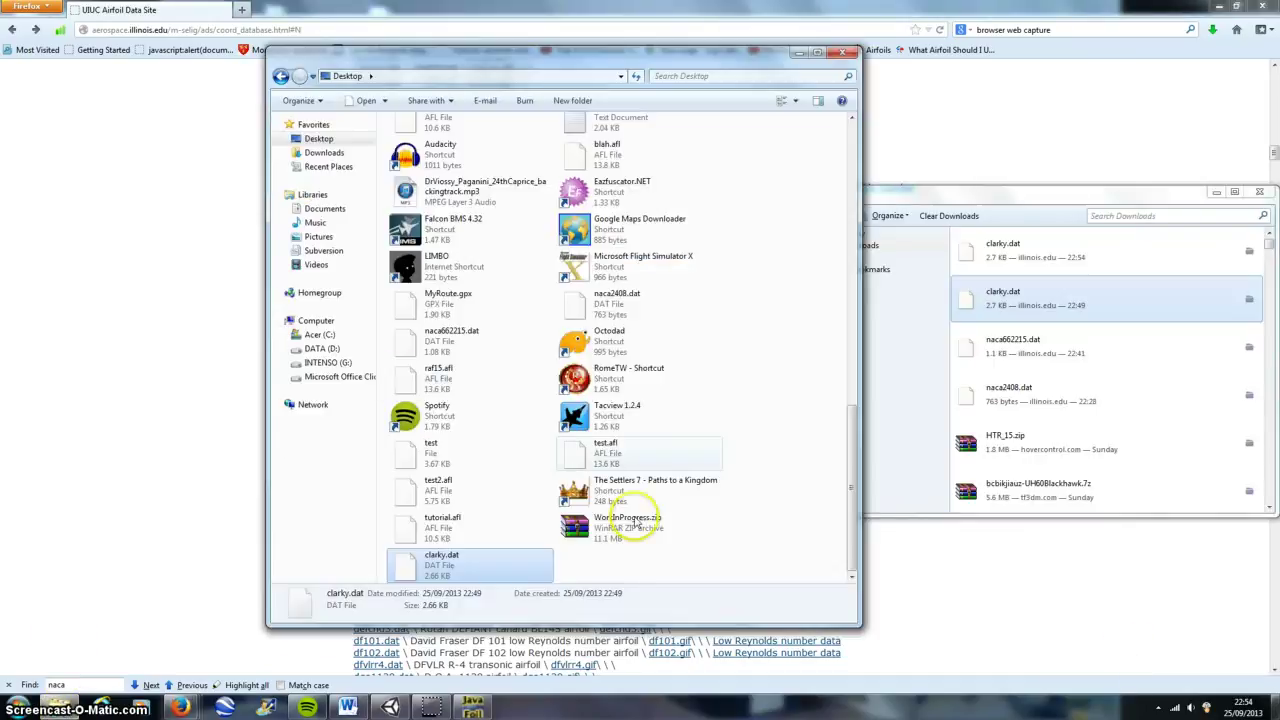
left_click_drag(1030, 255, 565, 561)
left_click(565, 285)
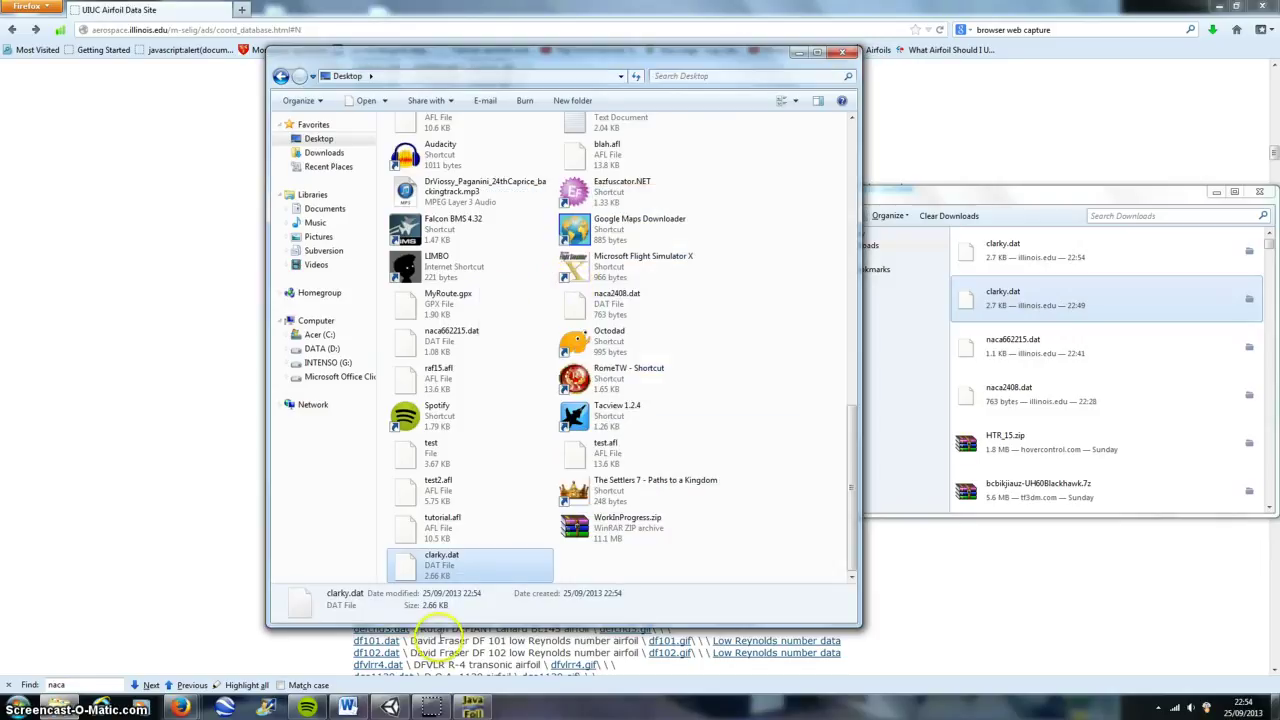
left_click(155, 482)
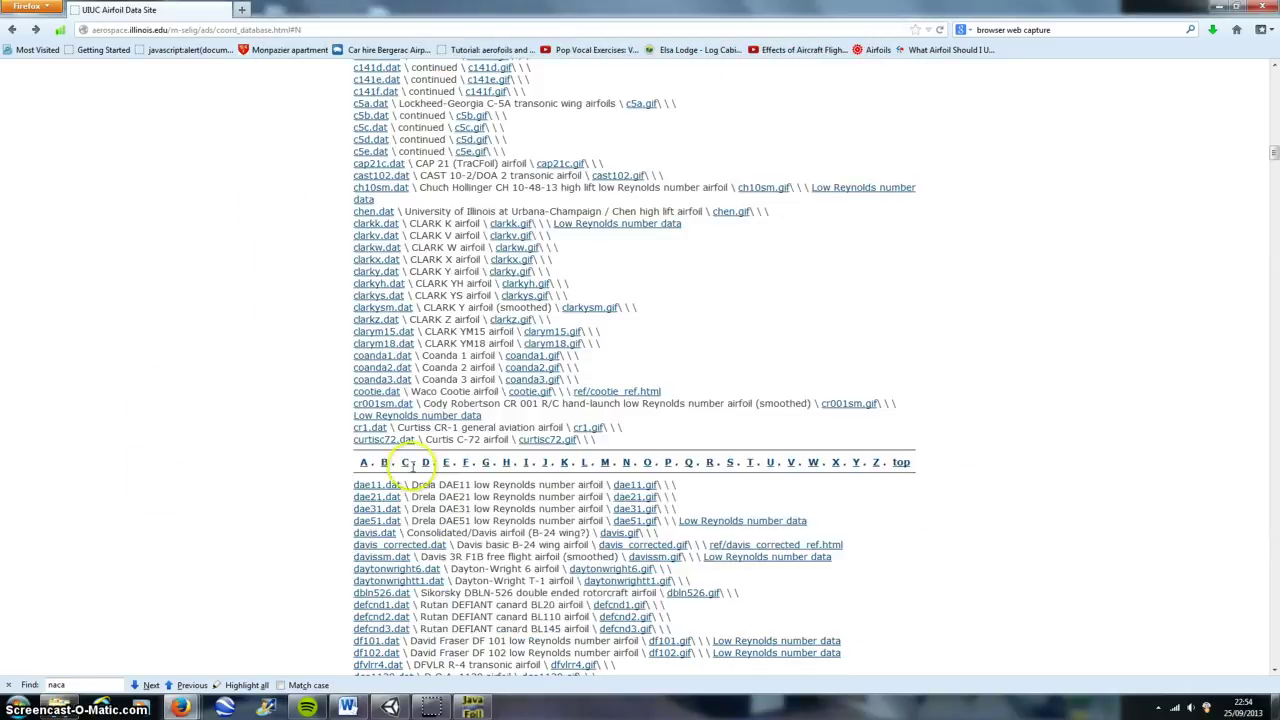
- Switch to JavaFoil and load the airfoil coordinates from clarky.dat on the Desktop
left_click(486, 707)
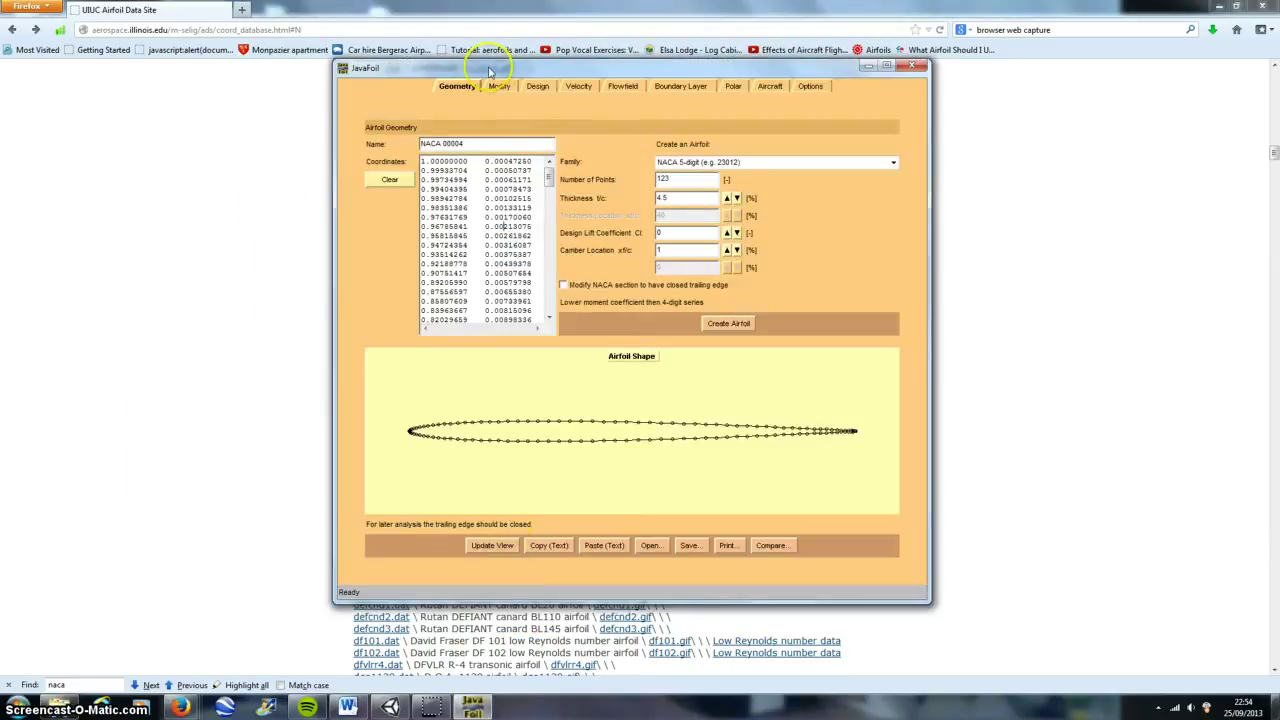
left_click_drag(489, 70, 471, 70)
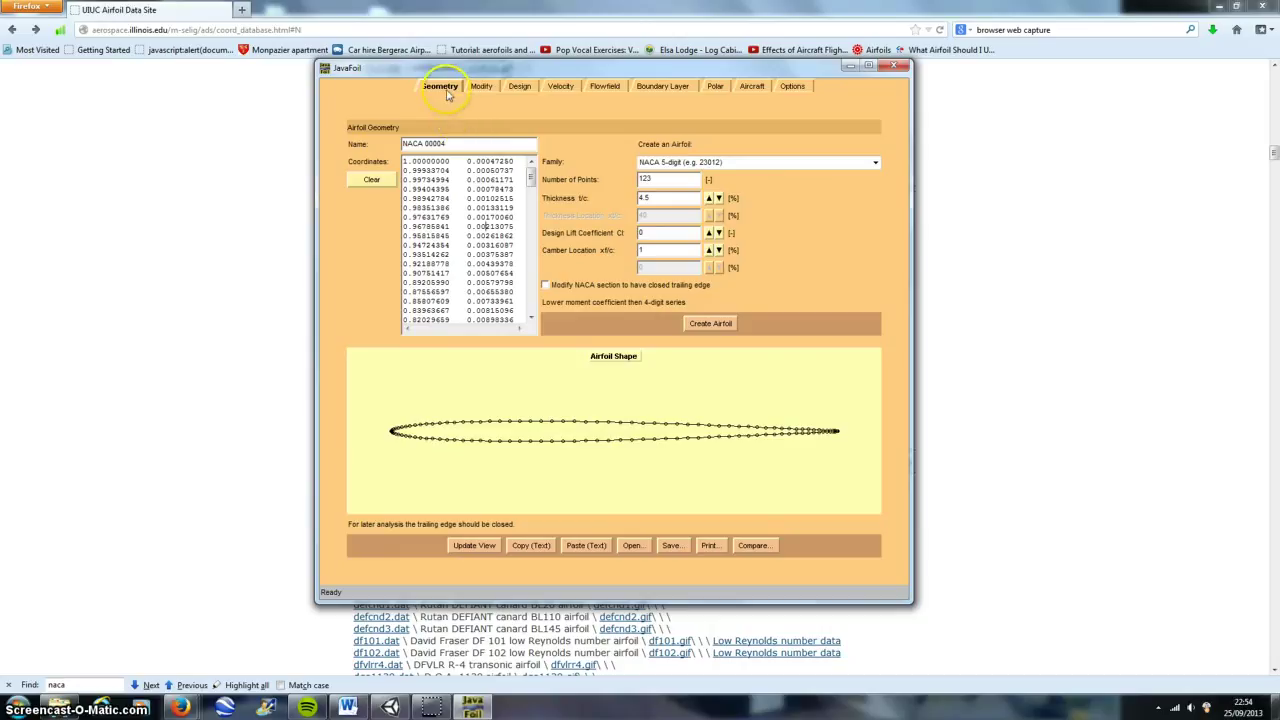
left_click(632, 545)
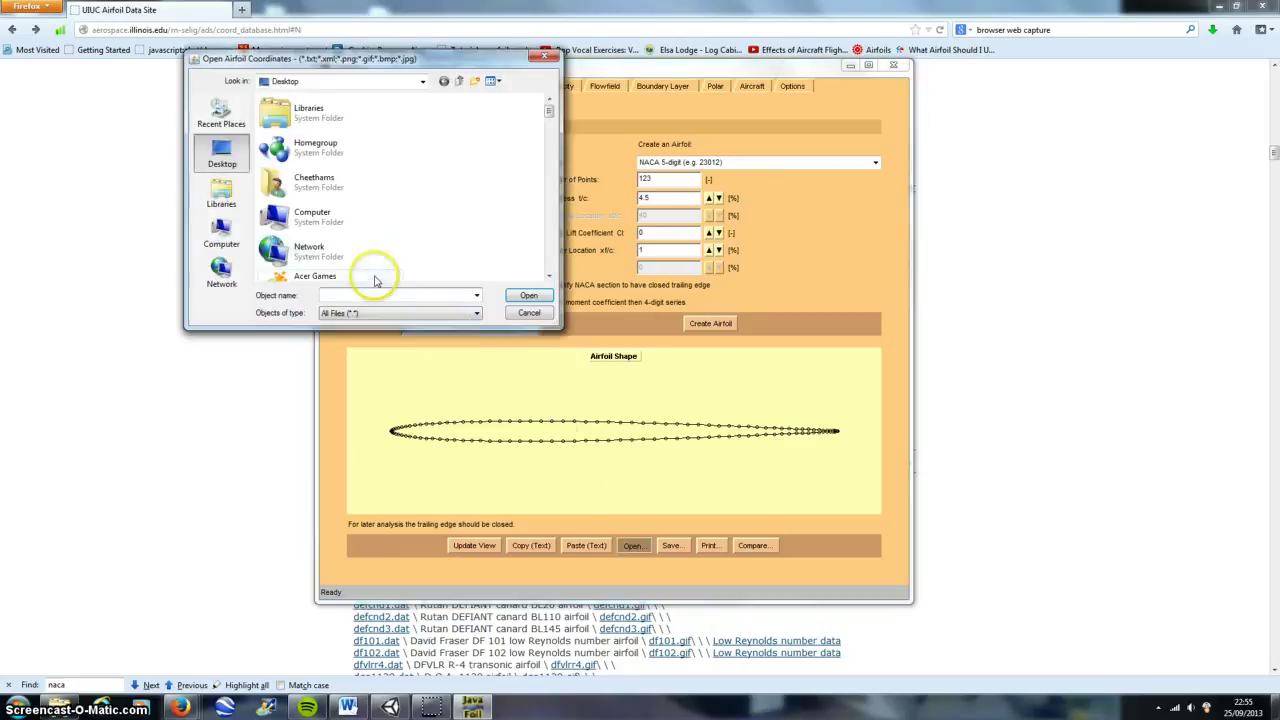
type("clar")
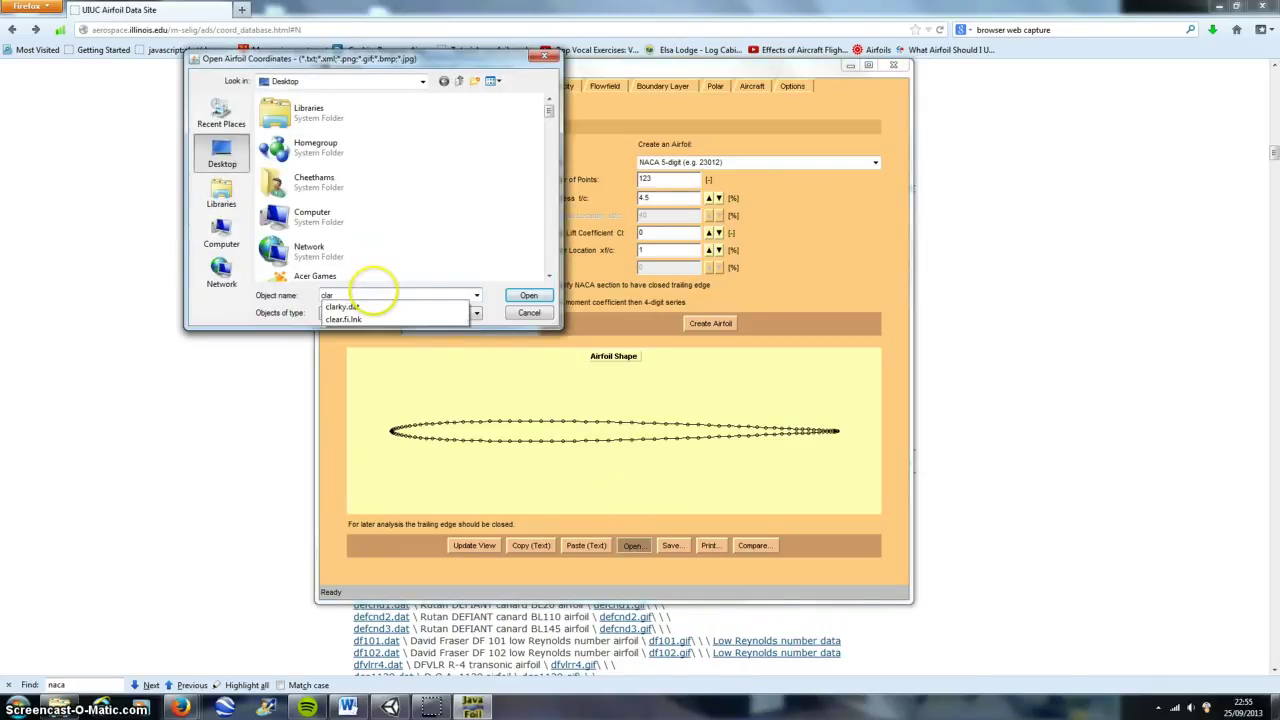
left_click(392, 306)
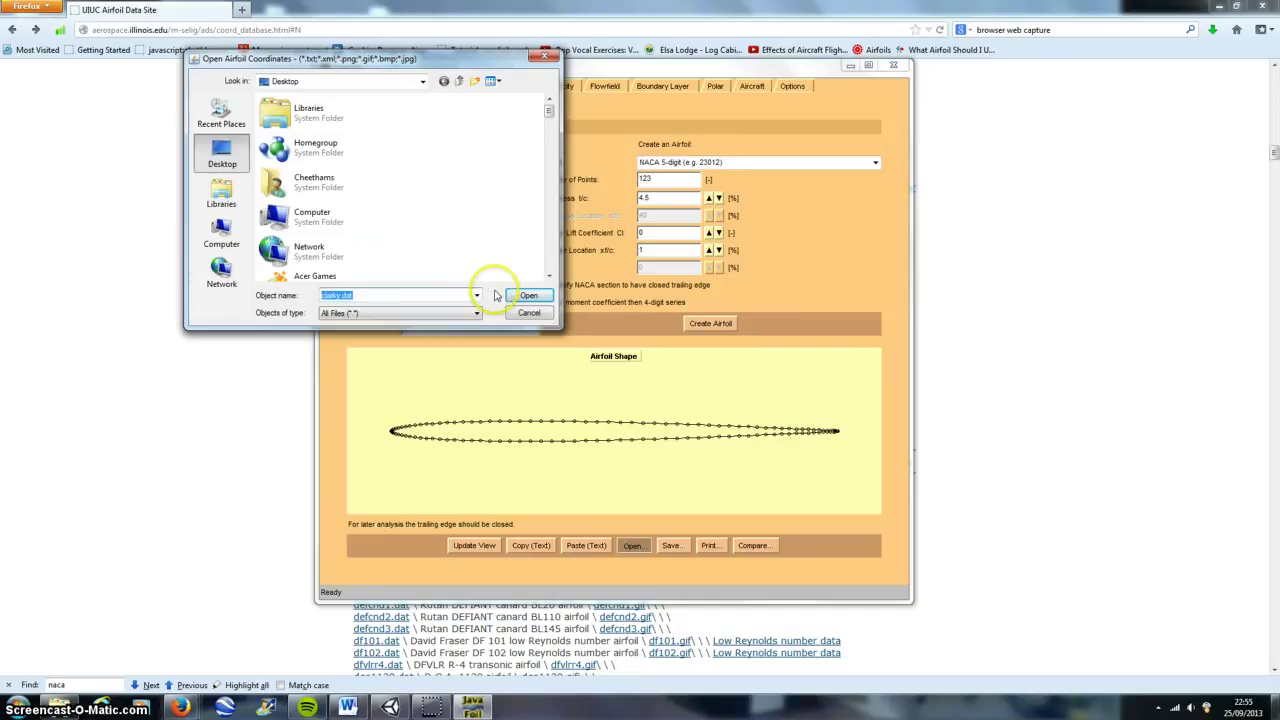
left_click(526, 296)
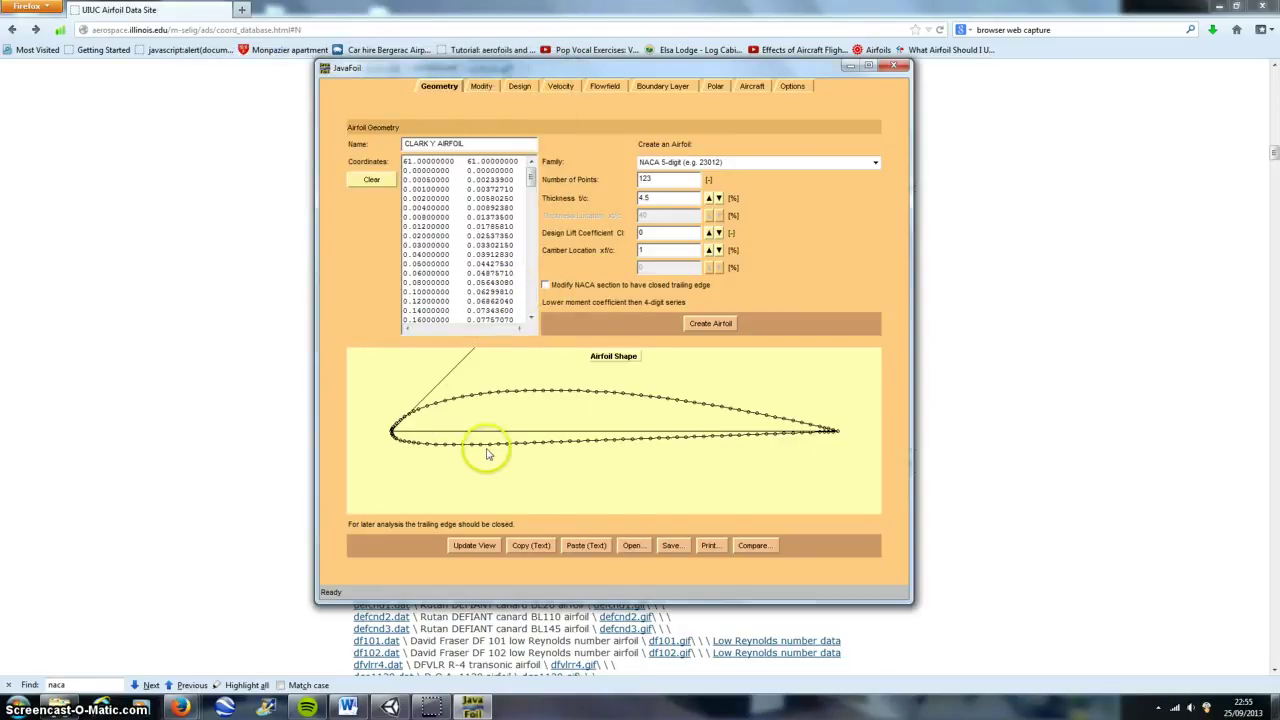
left_click_drag(505, 67, 490, 68)
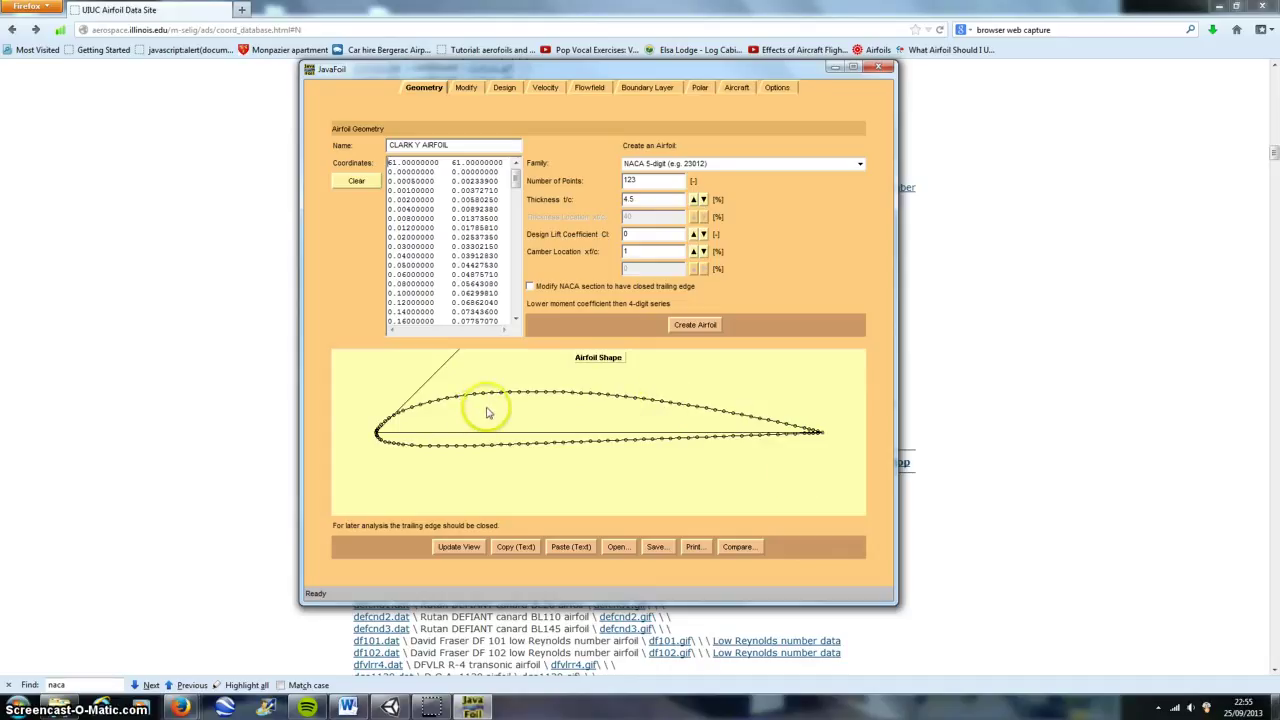
left_click_drag(351, 80, 349, 84)
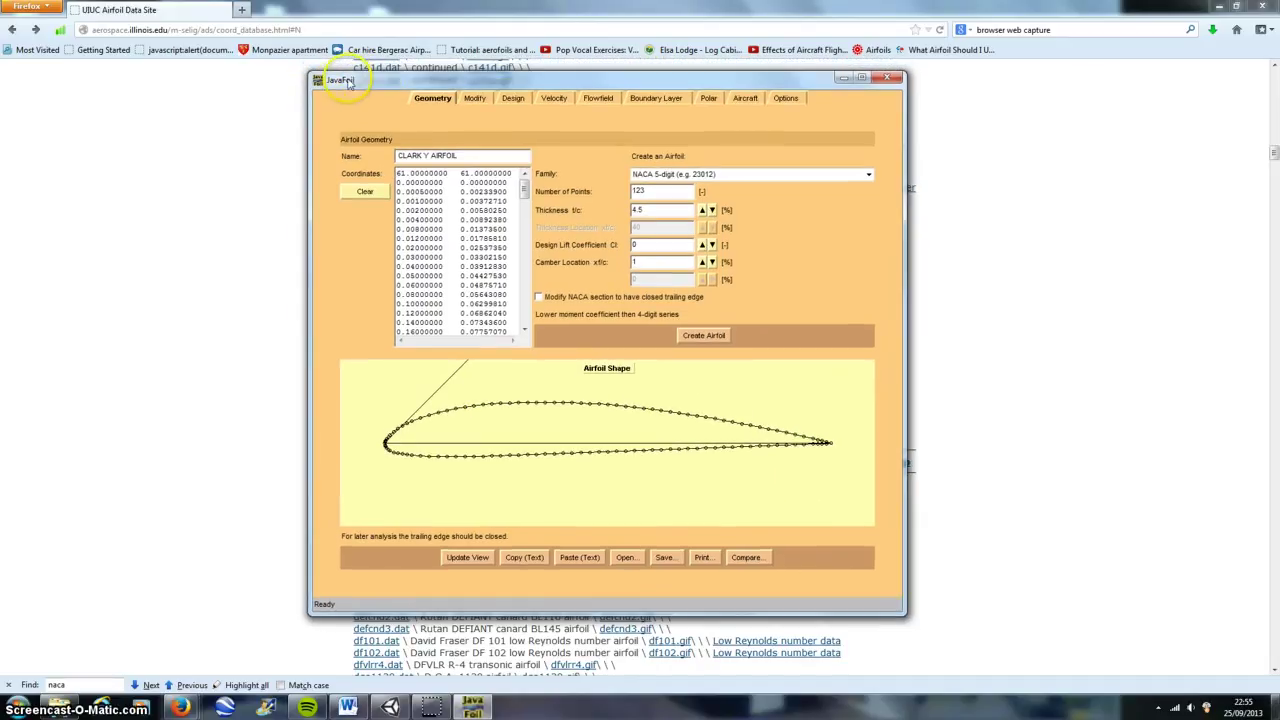
- Set up the airfoil polar analysis with a smooth surface finish and angles of attack from -180 to 180 degrees
left_click(707, 100)
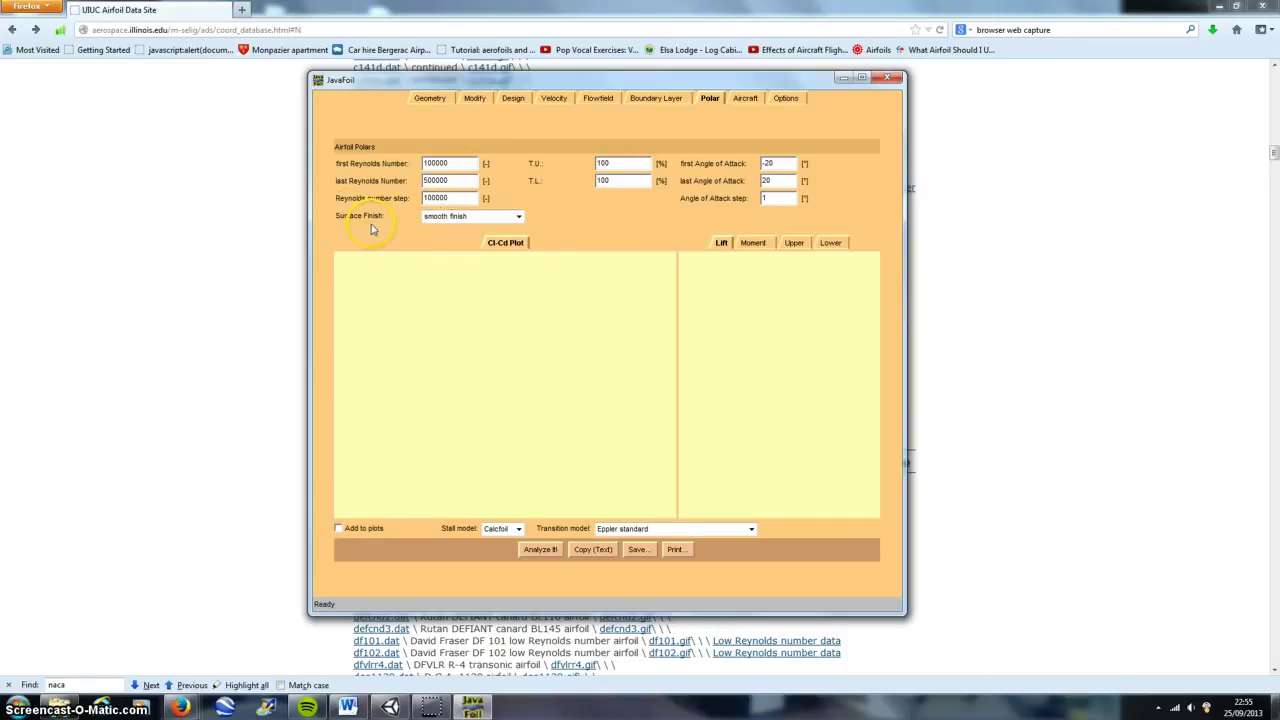
left_click(427, 218)
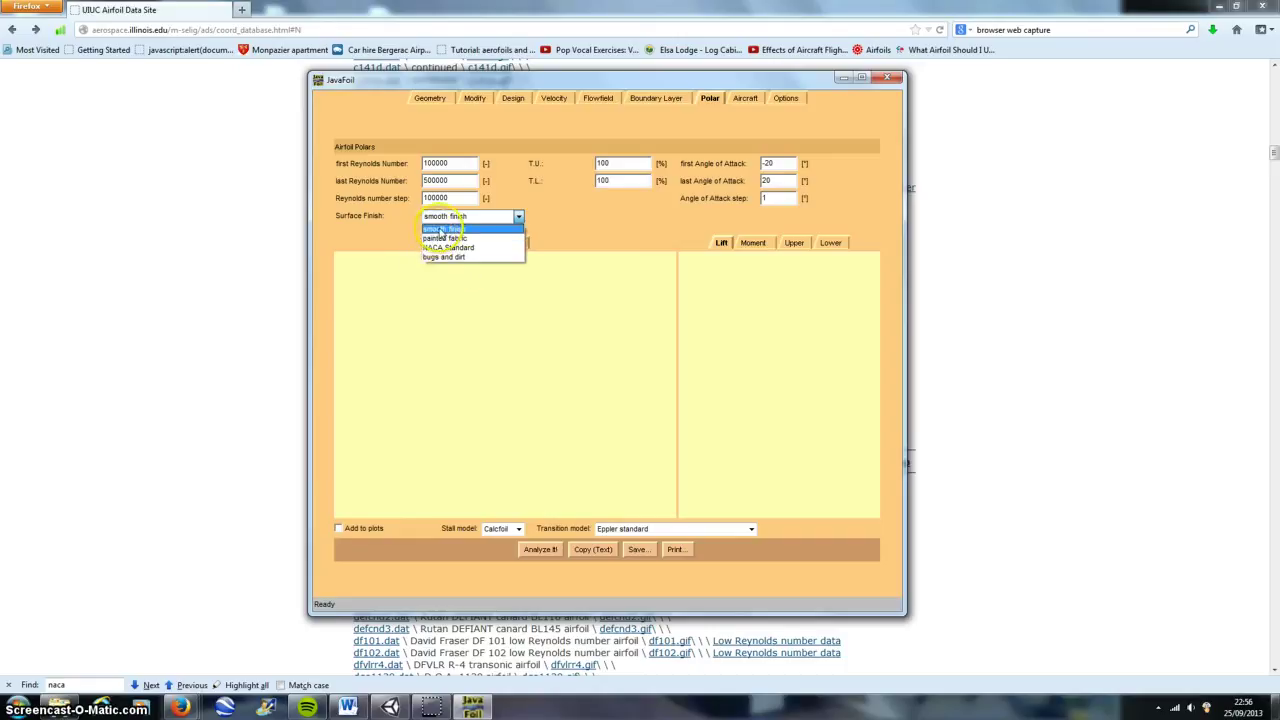
left_click(441, 231)
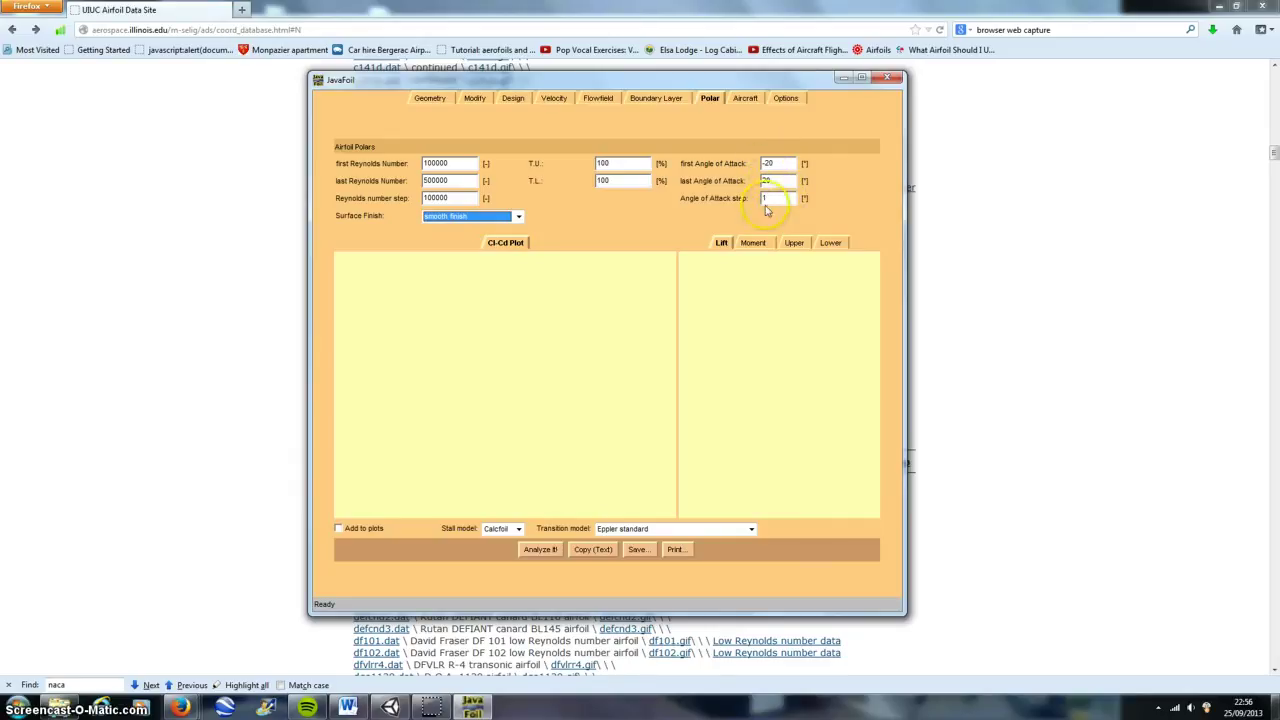
left_click(766, 163)
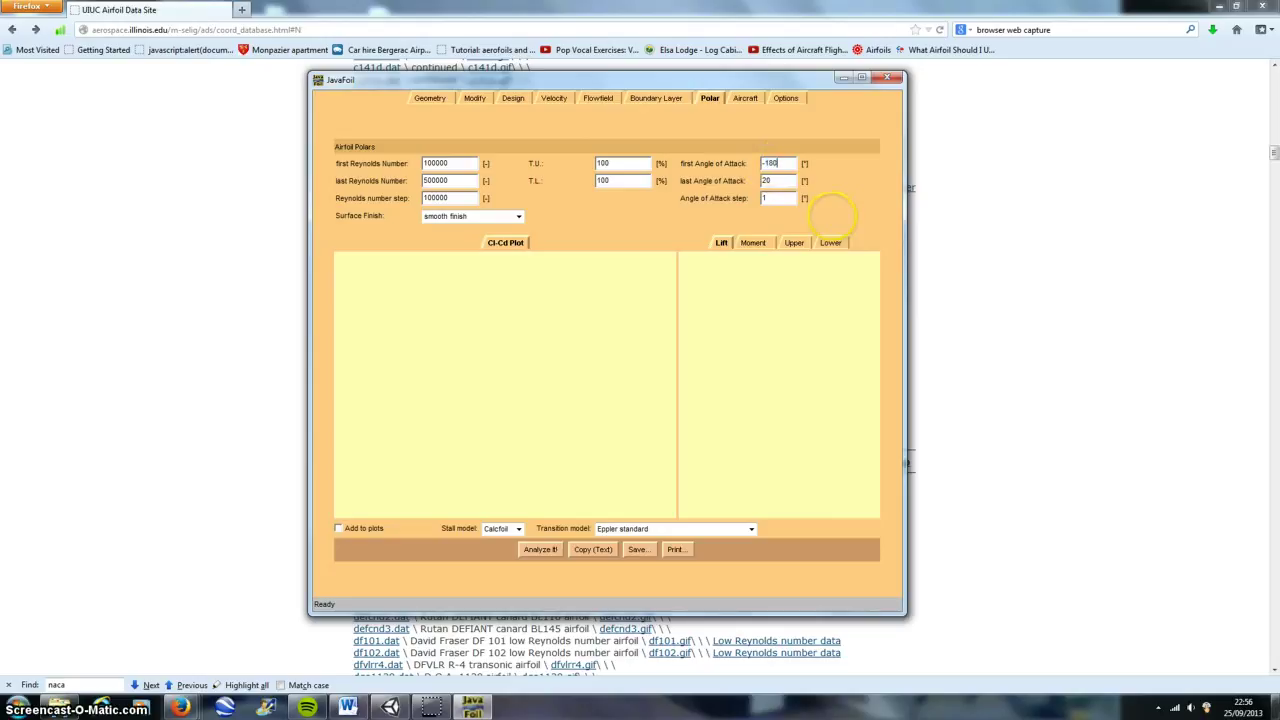
type("-")
left_click(775, 181)
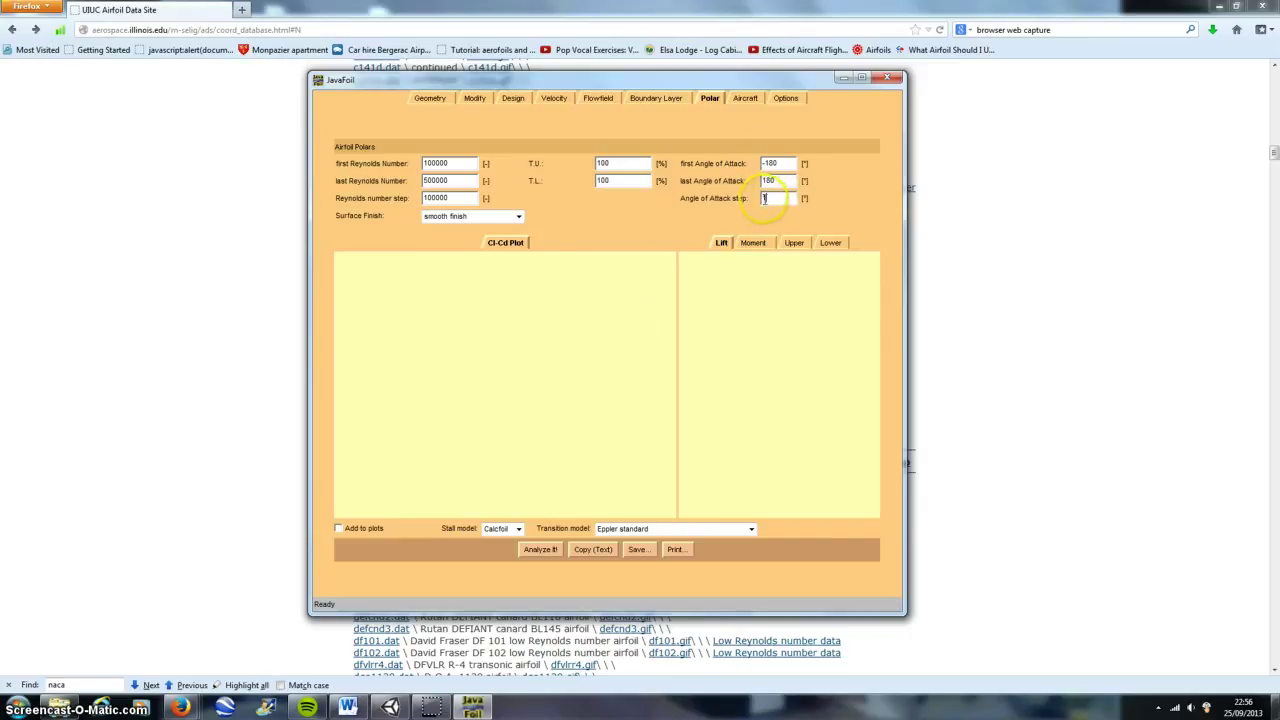
- Run the polar analysis for the Clark Y airfoil and display its moment plot
left_click(546, 551)
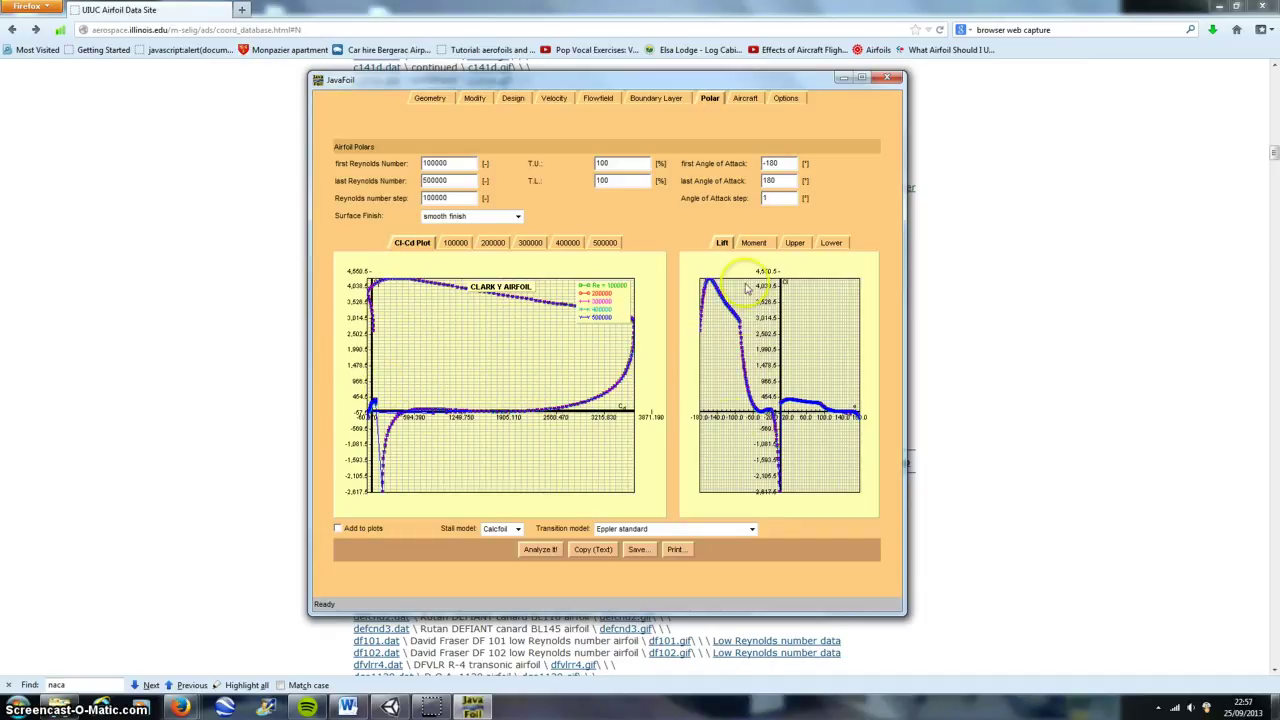
left_click(753, 243)
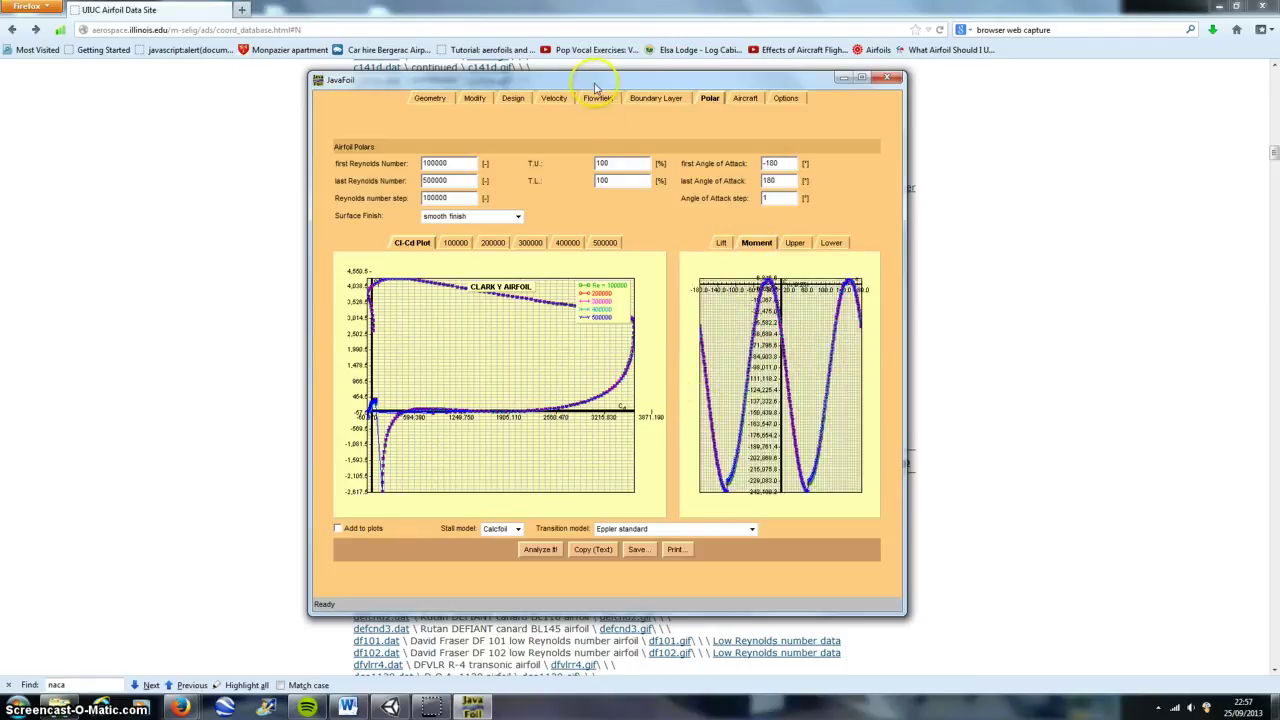
left_click_drag(594, 82, 589, 87)
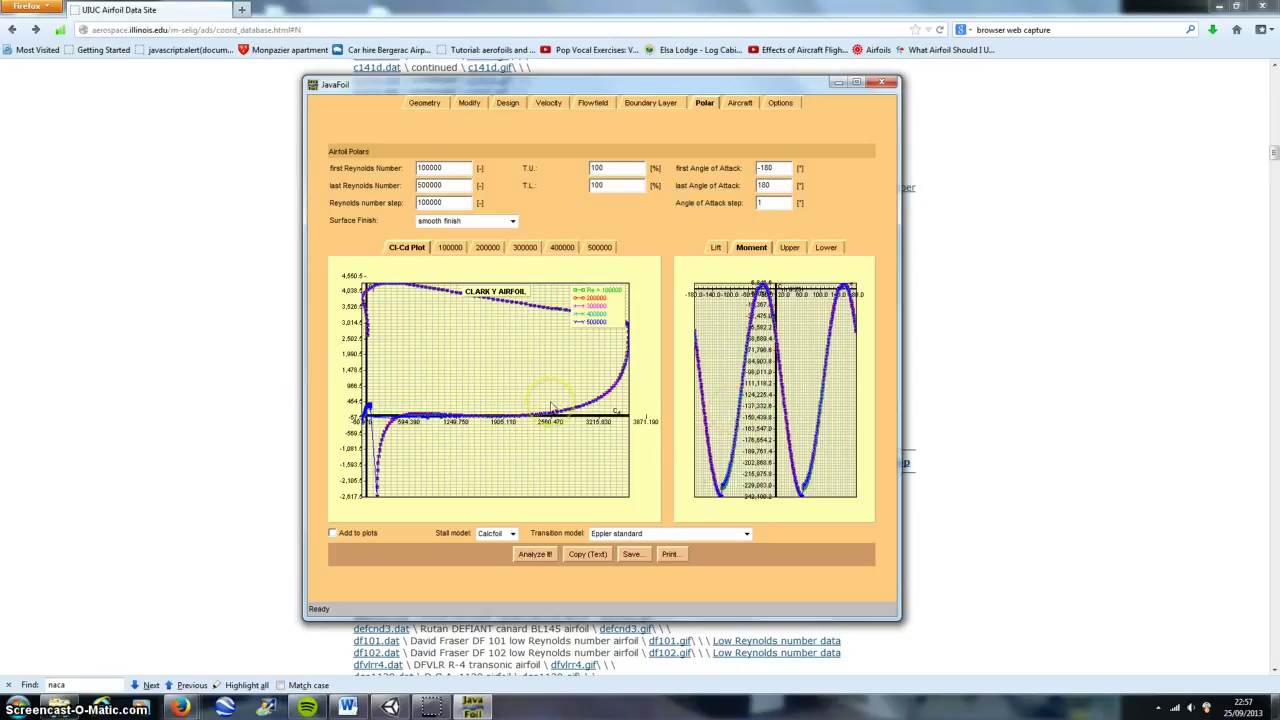
- Save the computed polars to the Desktop as clarky.afl
left_click(639, 558)
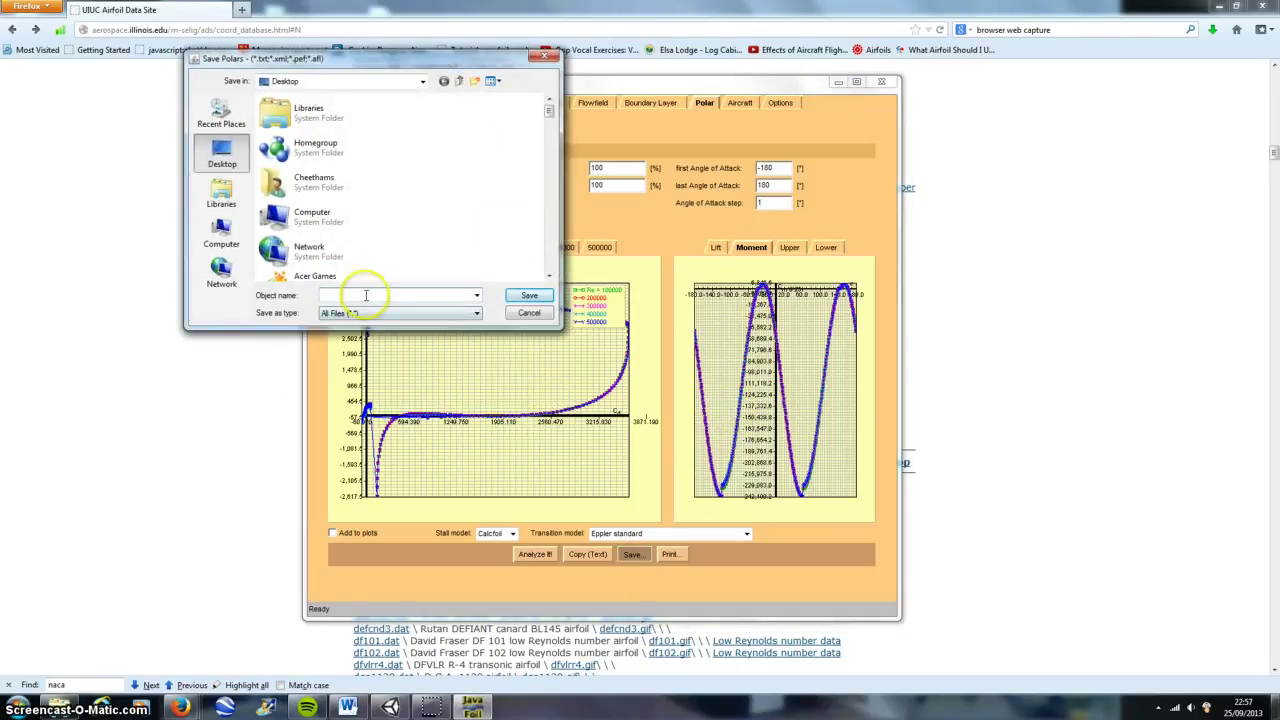
type("clary")
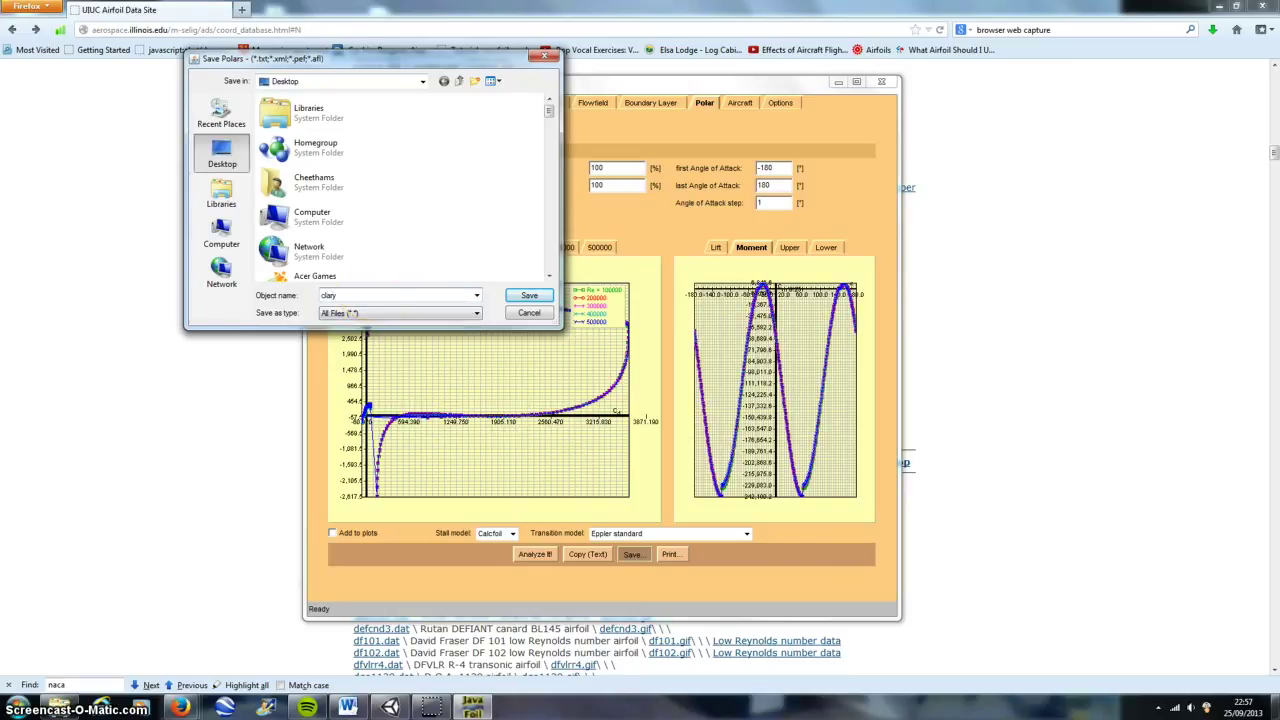
key("BackSpace")
type("ky")
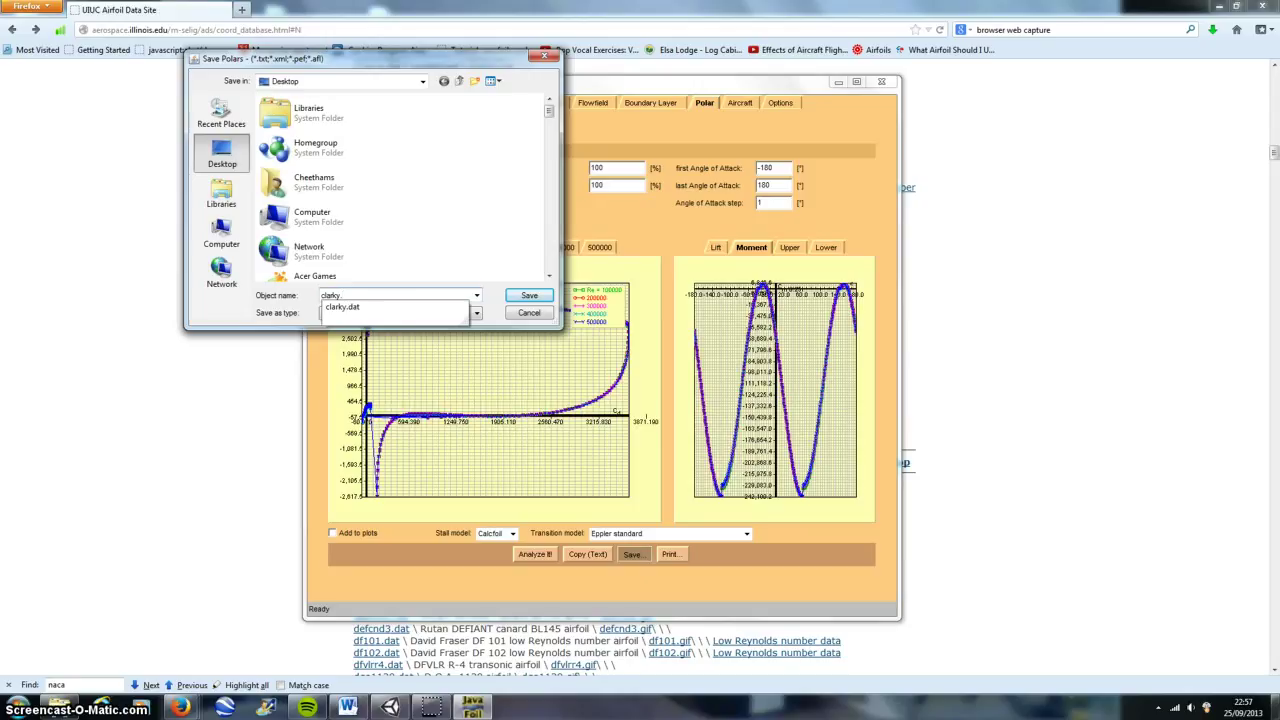
left_click(357, 295)
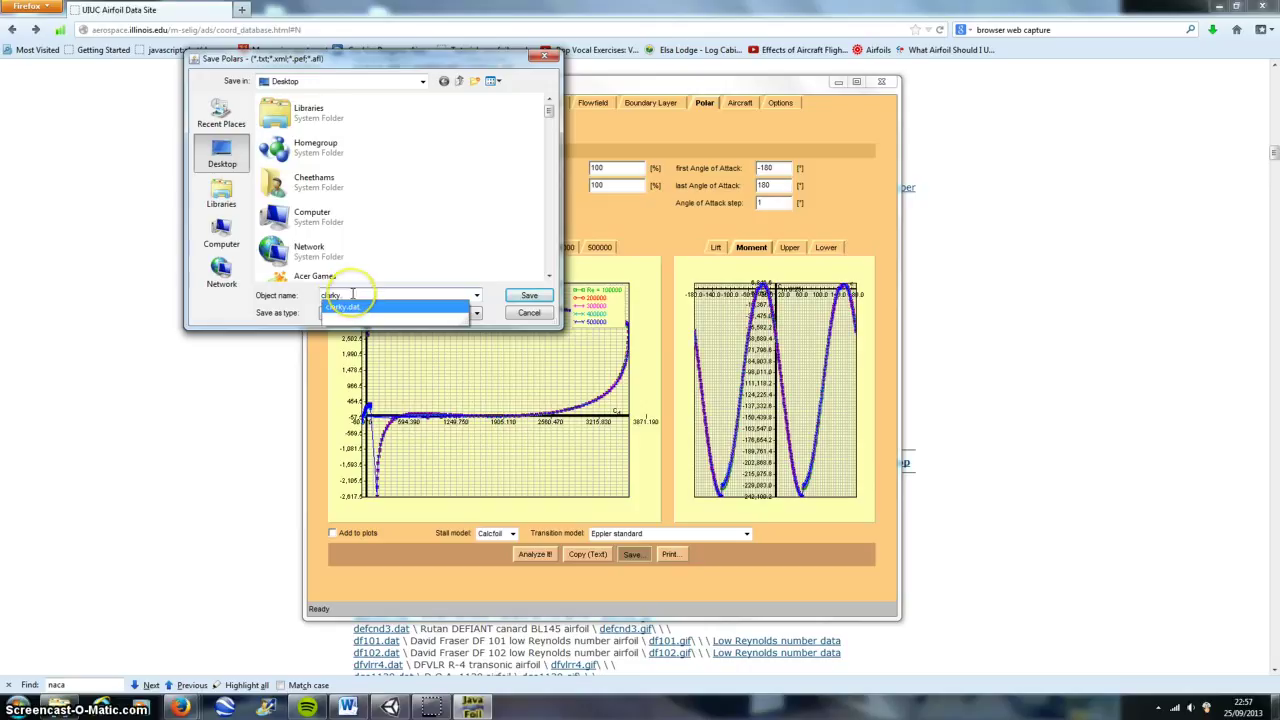
type("afl")
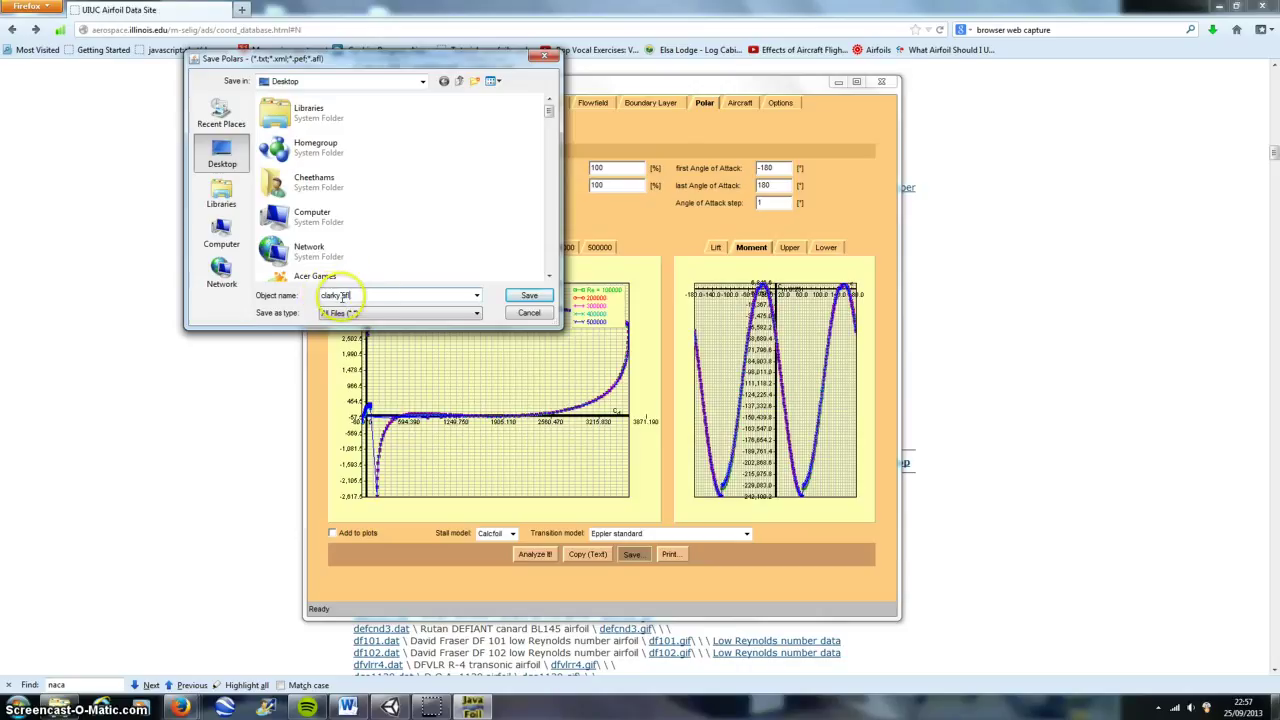
left_click(524, 297)
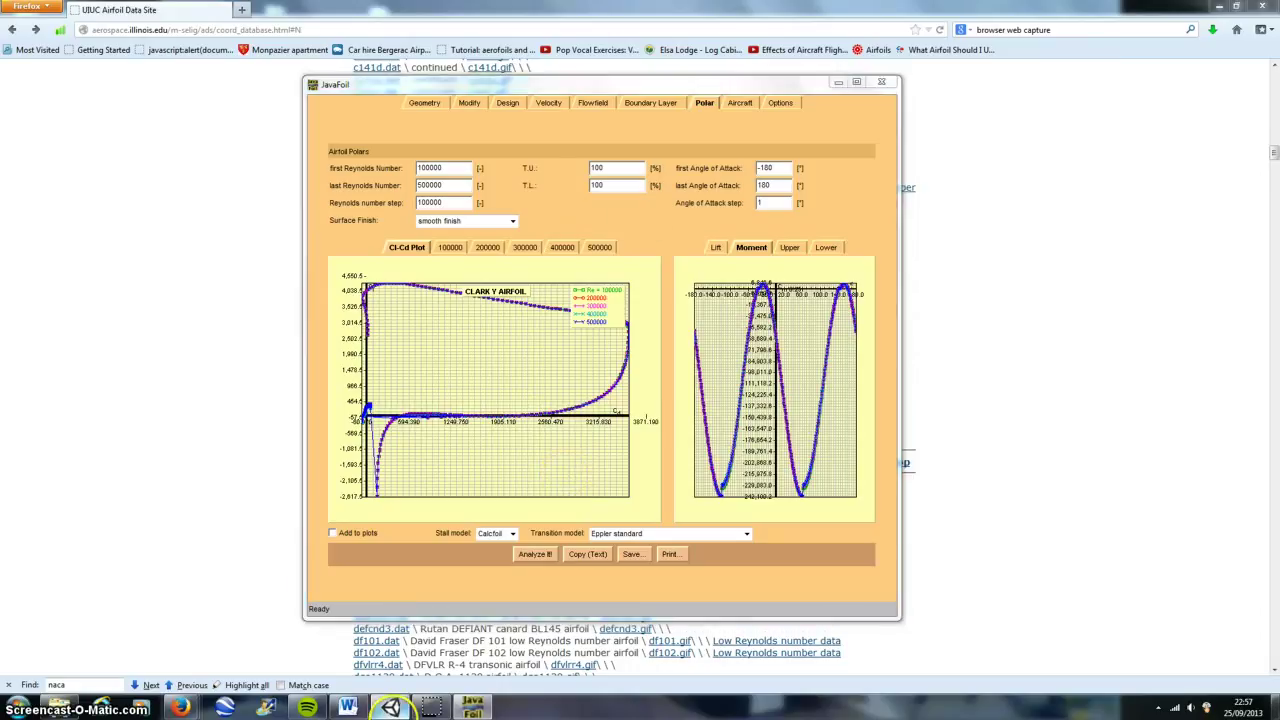
- Switch to Unity and open the UnityFS aerofoil import window
left_click(390, 707)
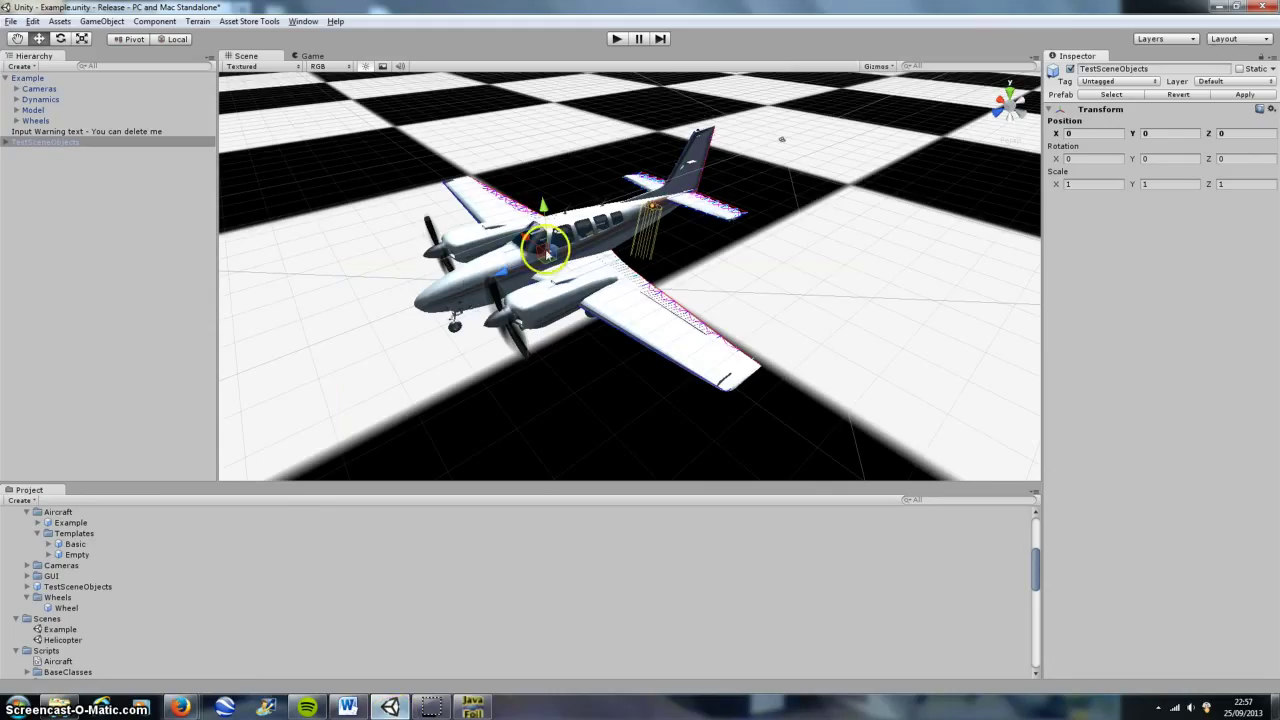
left_click(302, 22)
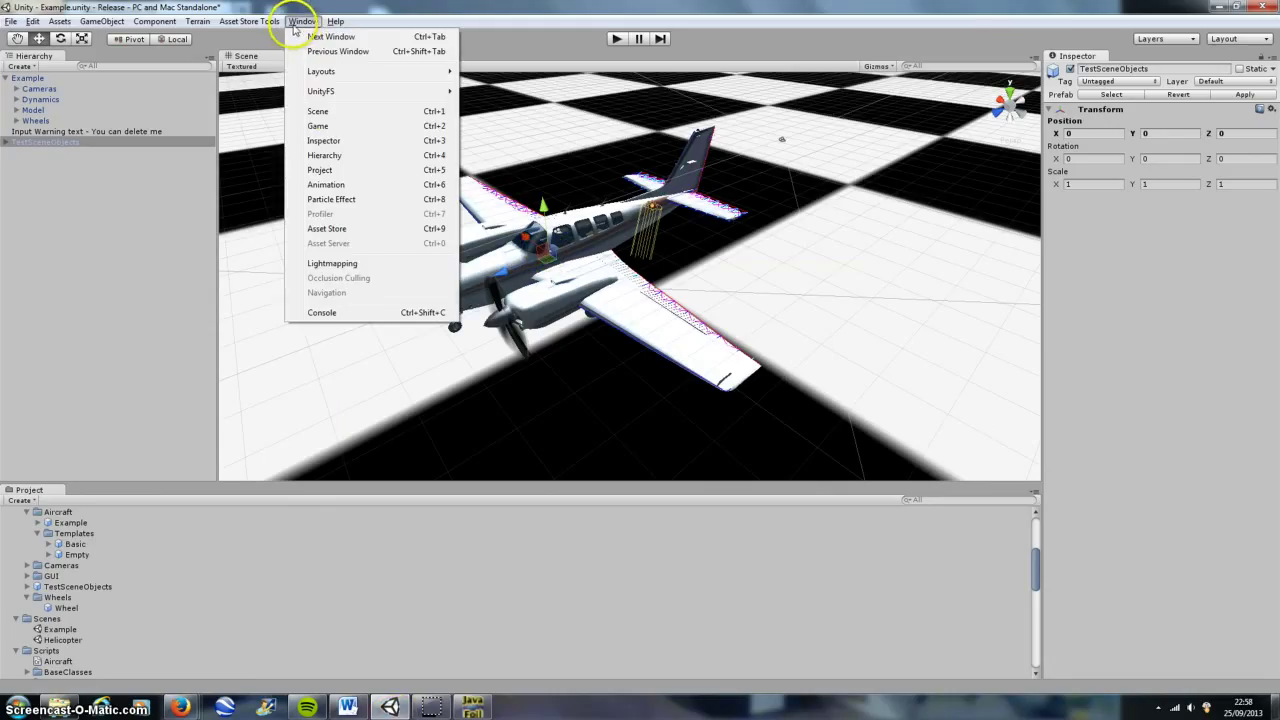
left_click(338, 91)
left_click(540, 135)
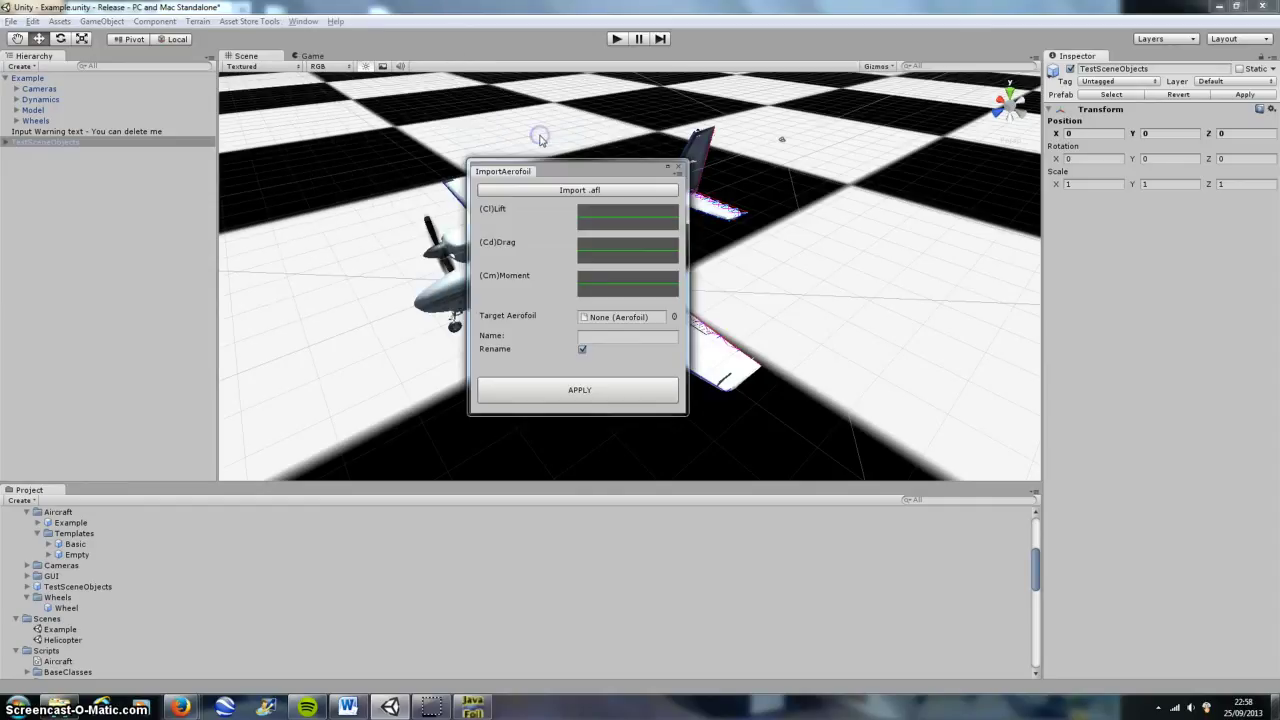
- Import the clarky.afl polar file from the Desktop
left_click(570, 192)
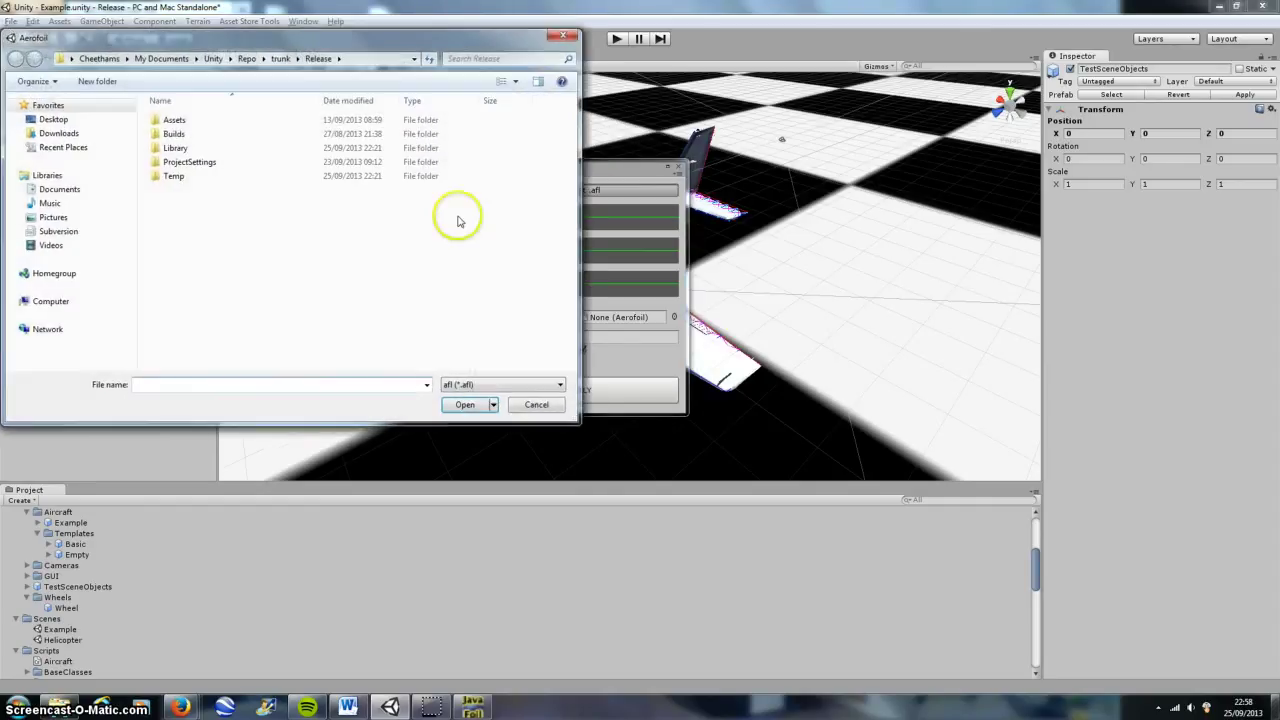
left_click(55, 120)
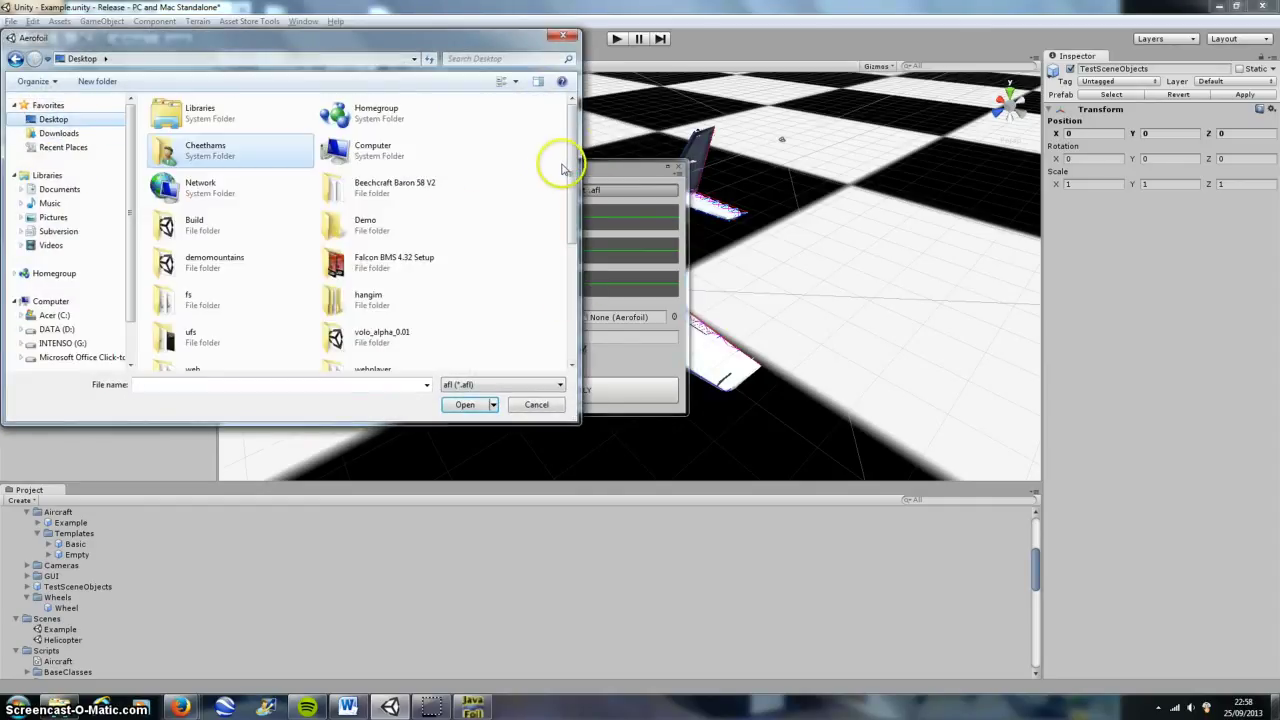
left_click_drag(565, 163, 575, 300)
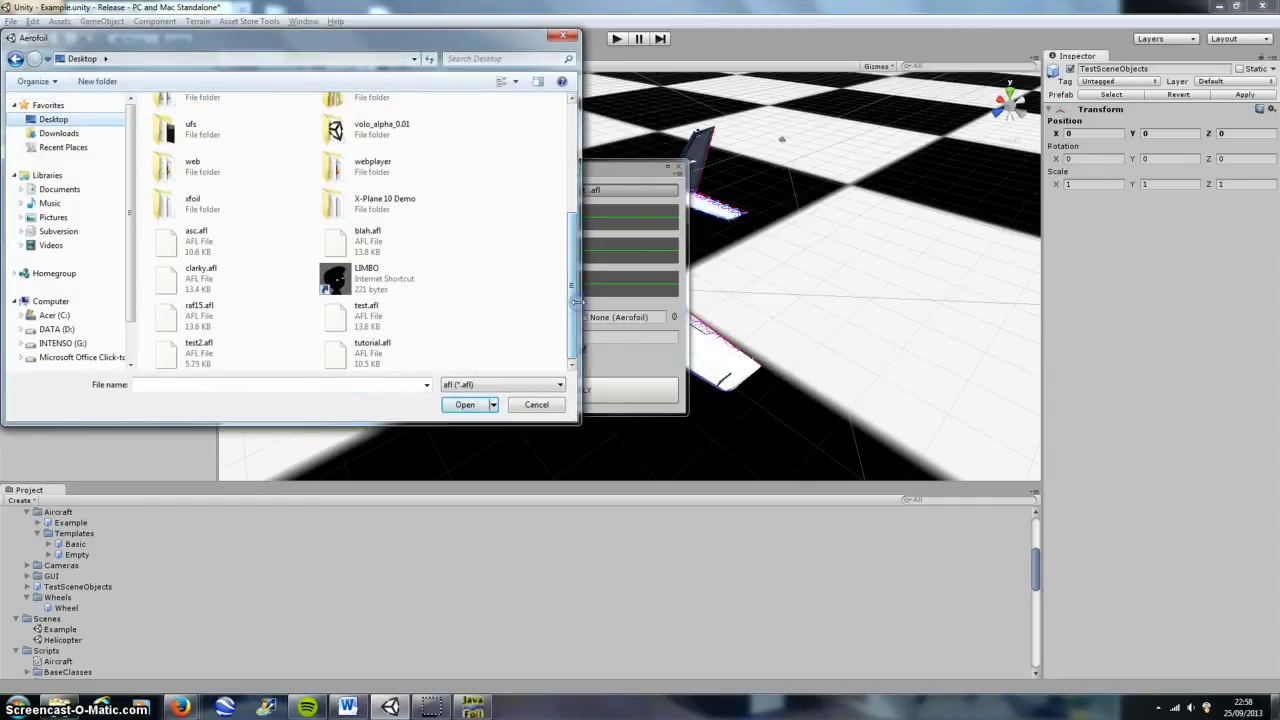
double_click(183, 273)
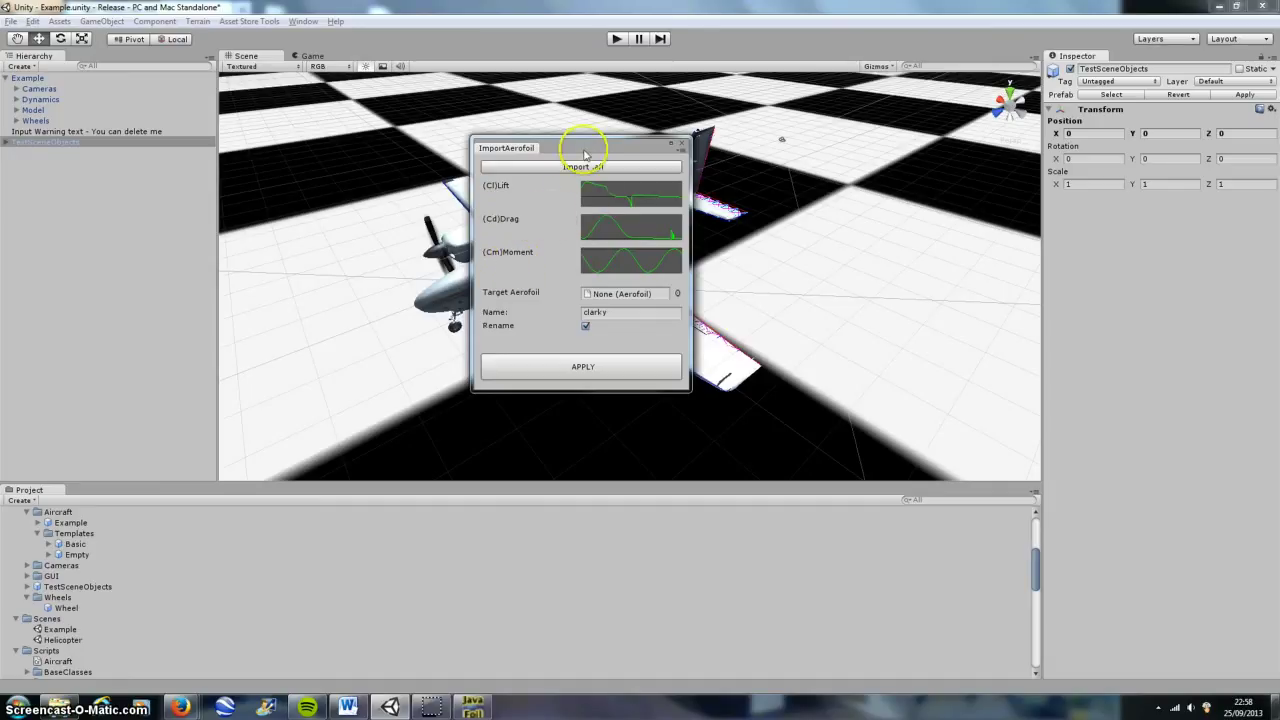
- View the imported lift, drag and moment curves one after another in the curve editor
left_click_drag(562, 148, 540, 146)
left_click(585, 195)
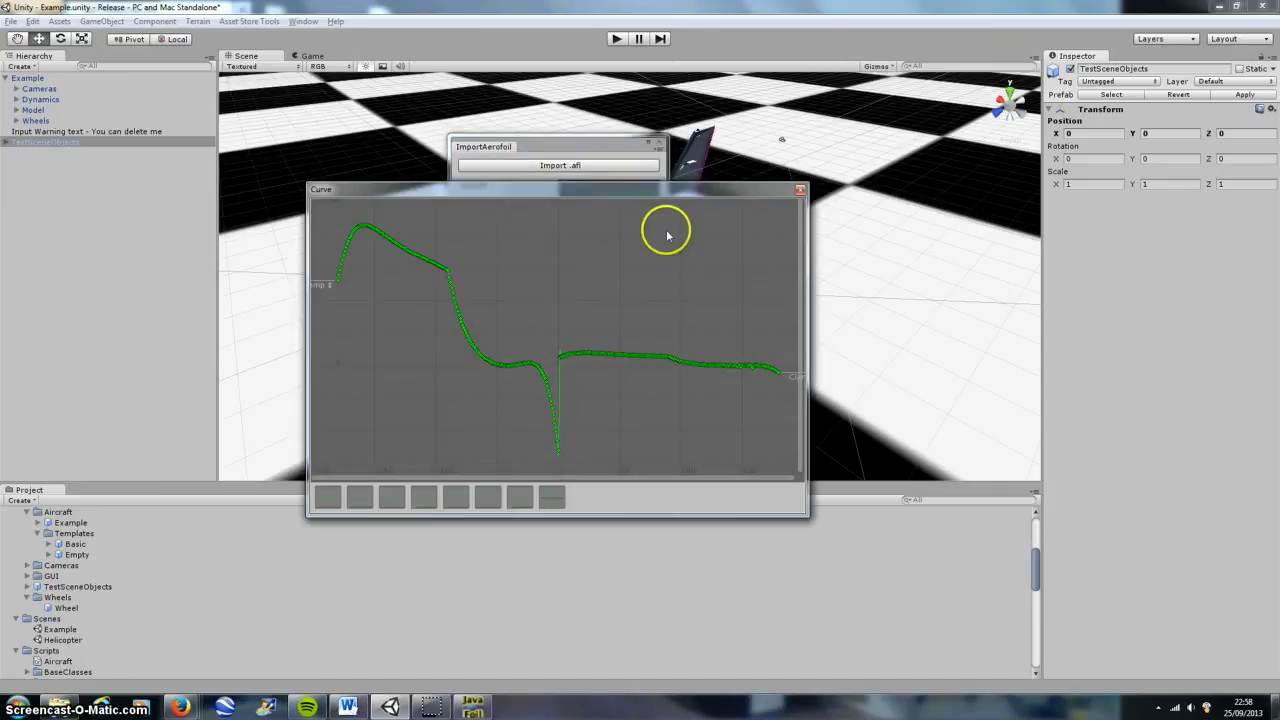
left_click(799, 189)
left_click(612, 224)
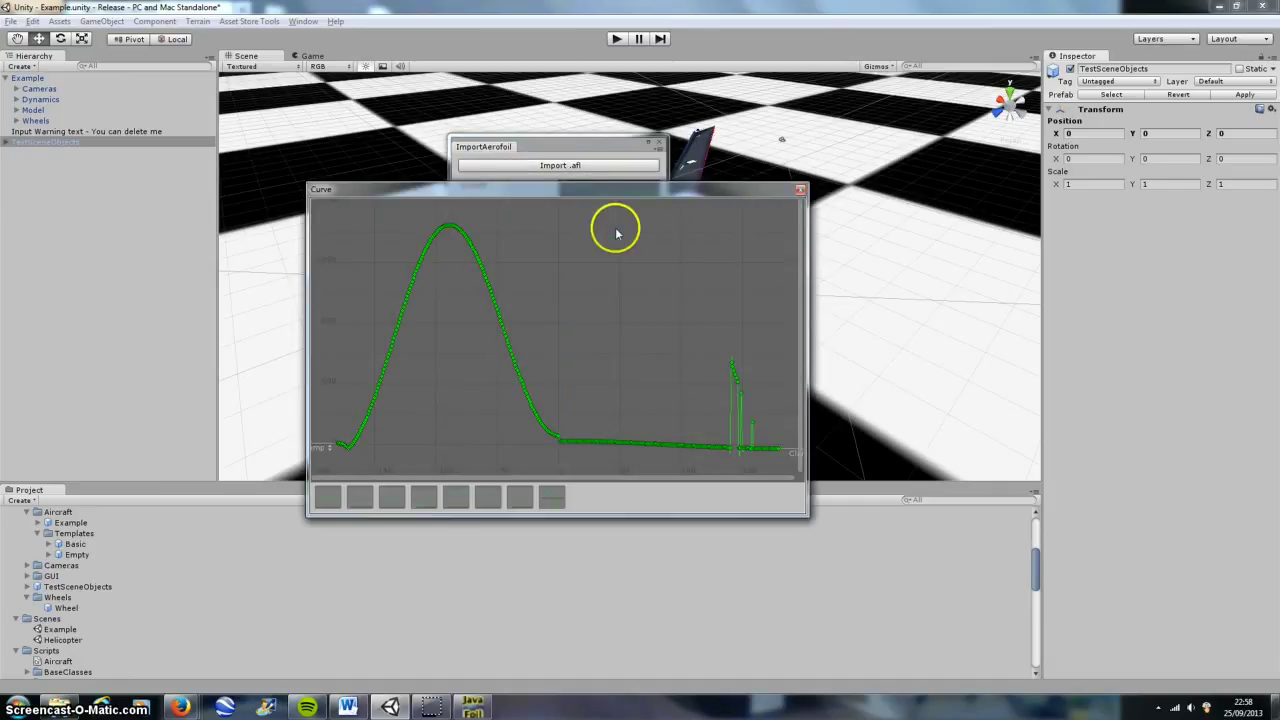
left_click(799, 189)
left_click(689, 265)
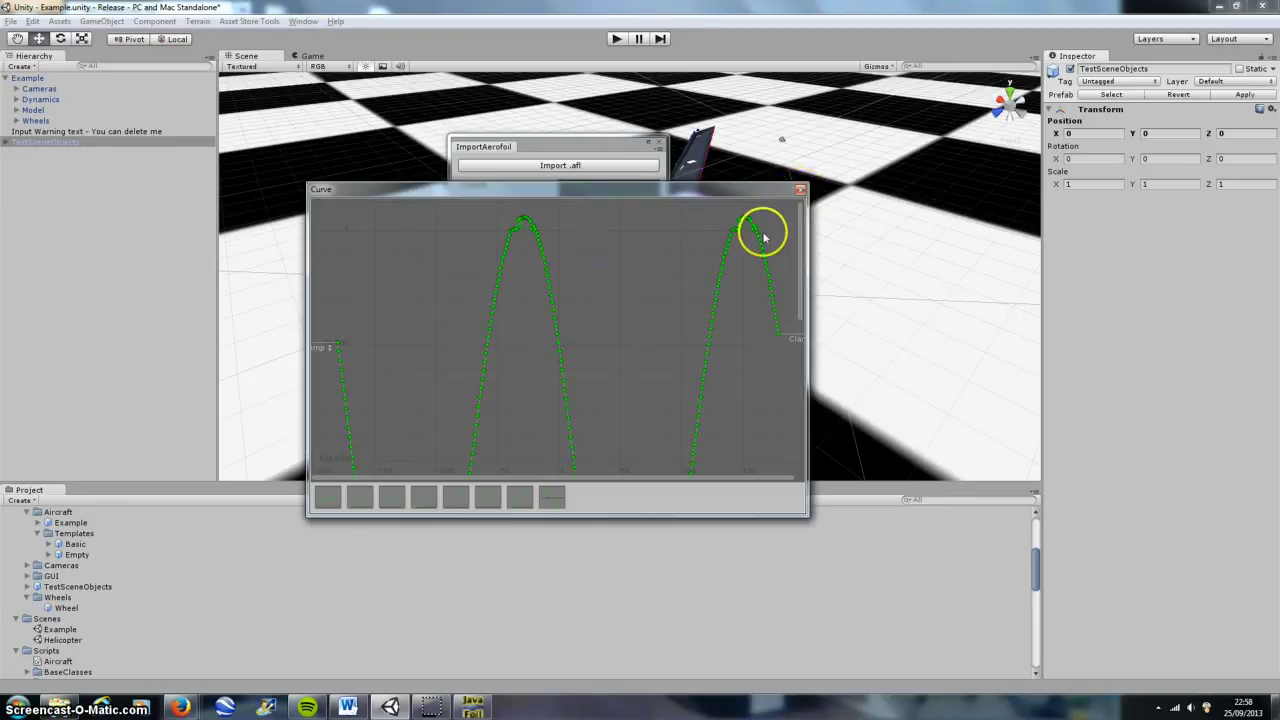
left_click(799, 189)
left_click_drag(618, 146, 609, 128)
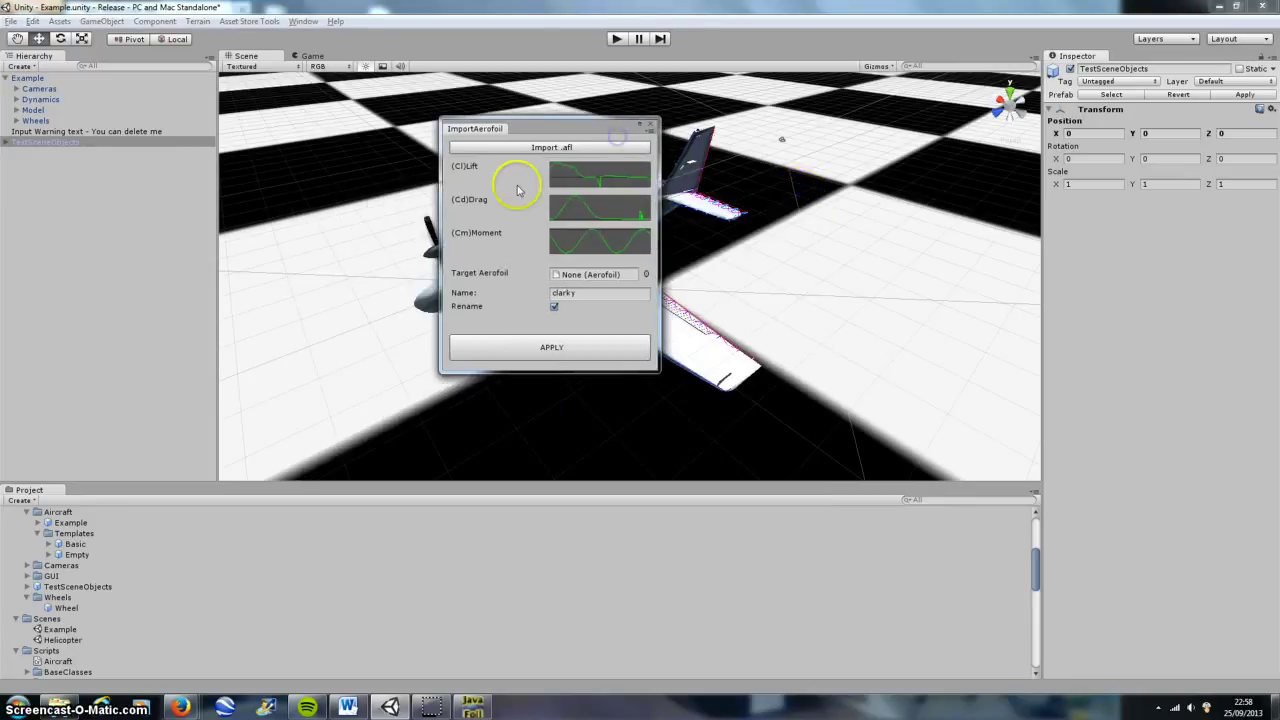
- Open the lift curve and examine its shape at negative angles of attack down to the sharp dip near zero
left_click(574, 175)
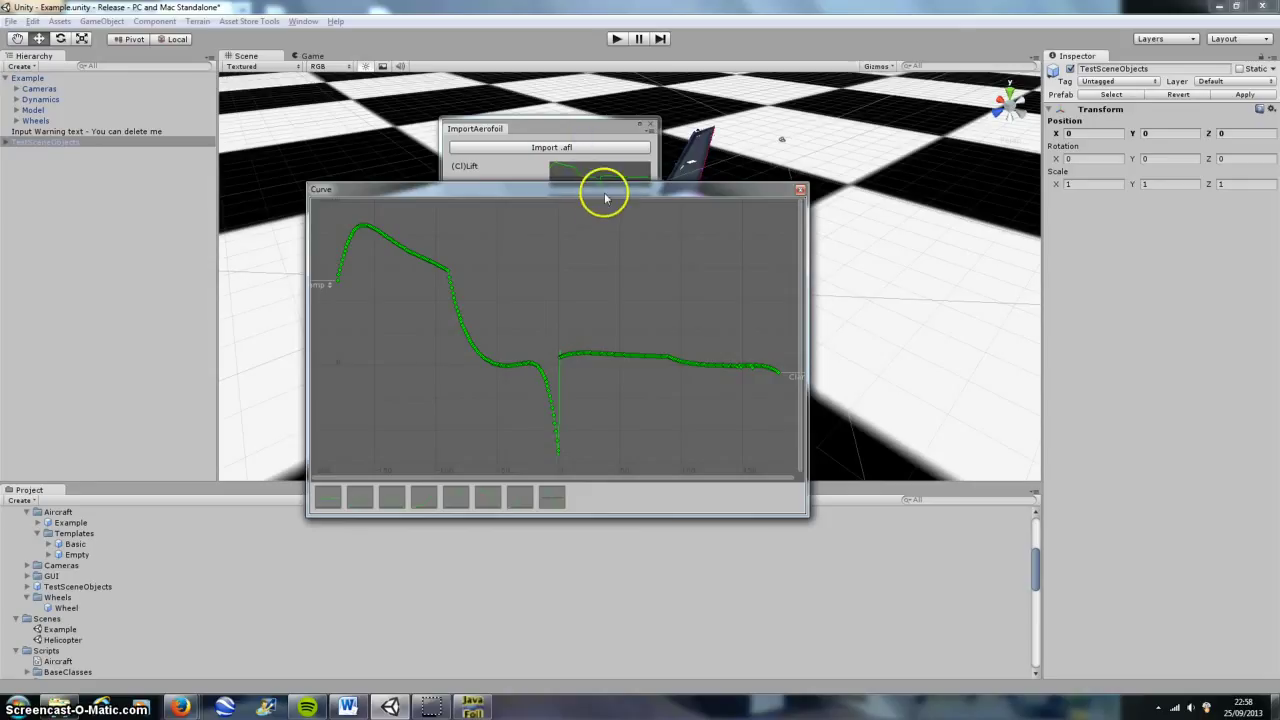
left_click_drag(600, 191, 605, 166)
scroll(508, 294, "up", 3)
scroll(477, 315, "up", 3)
scroll(477, 315, "up", 5)
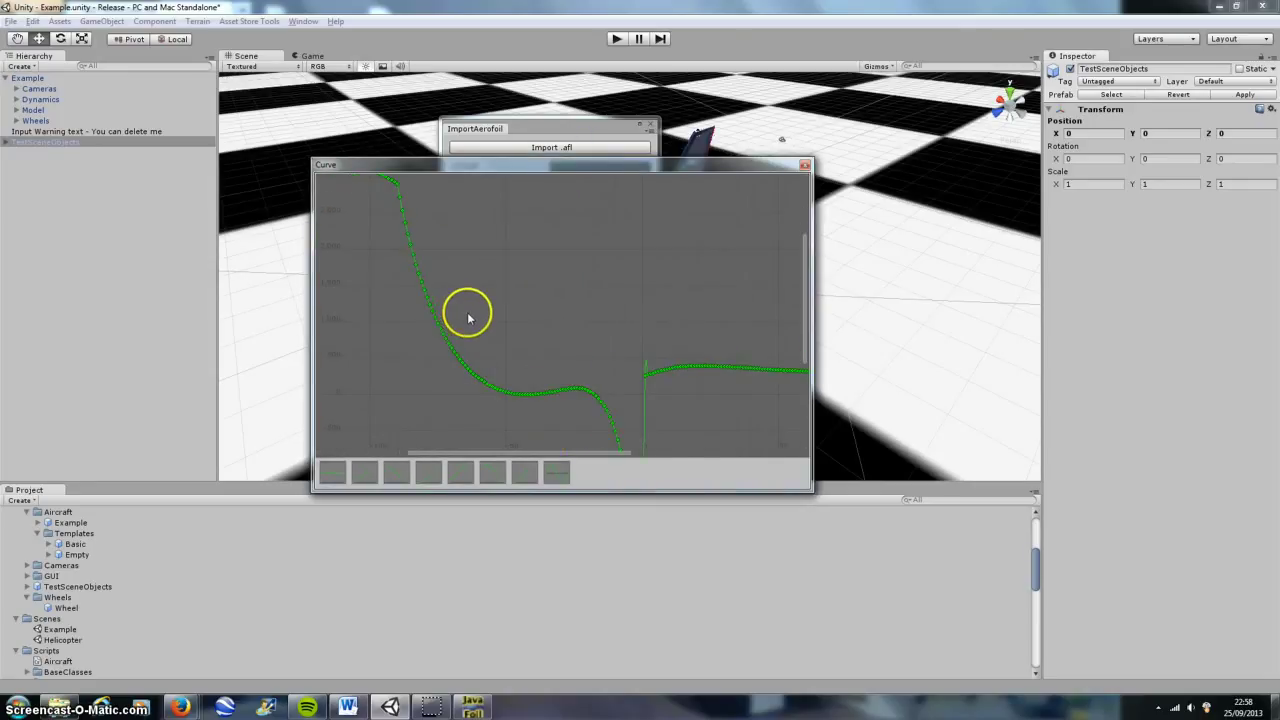
left_click_drag(477, 315, 535, 298)
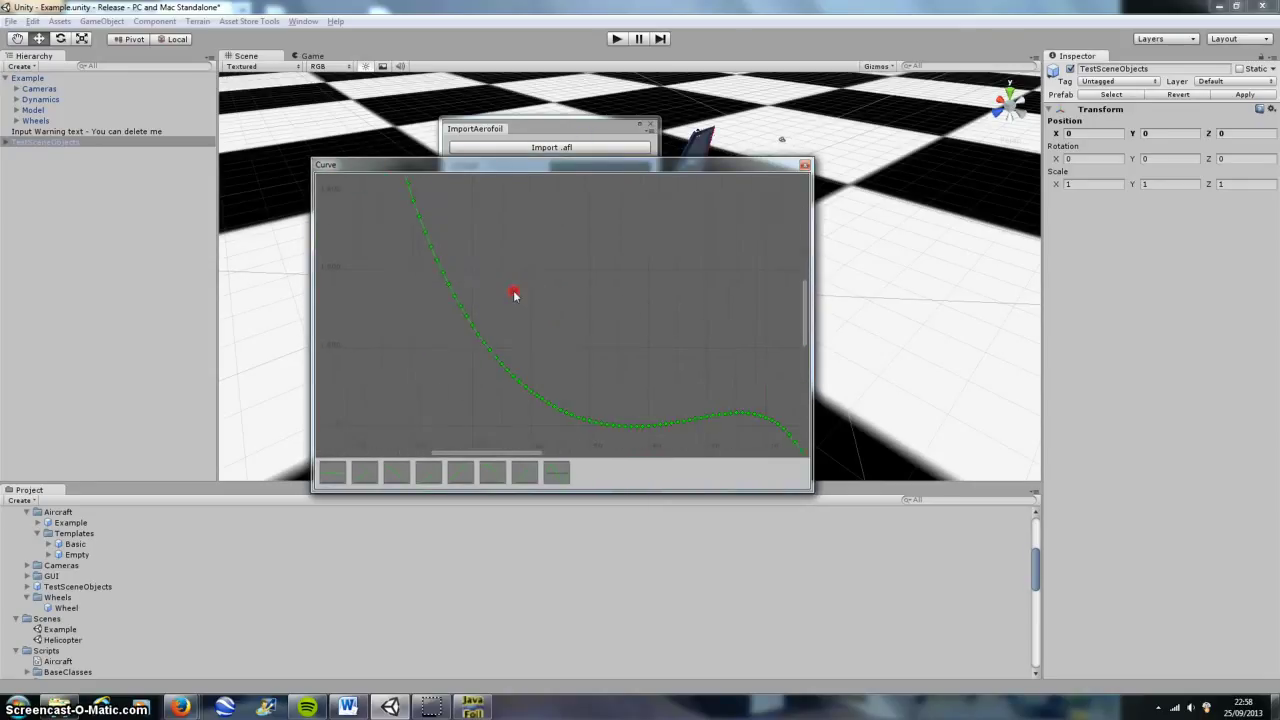
scroll(470, 270, "up", 2)
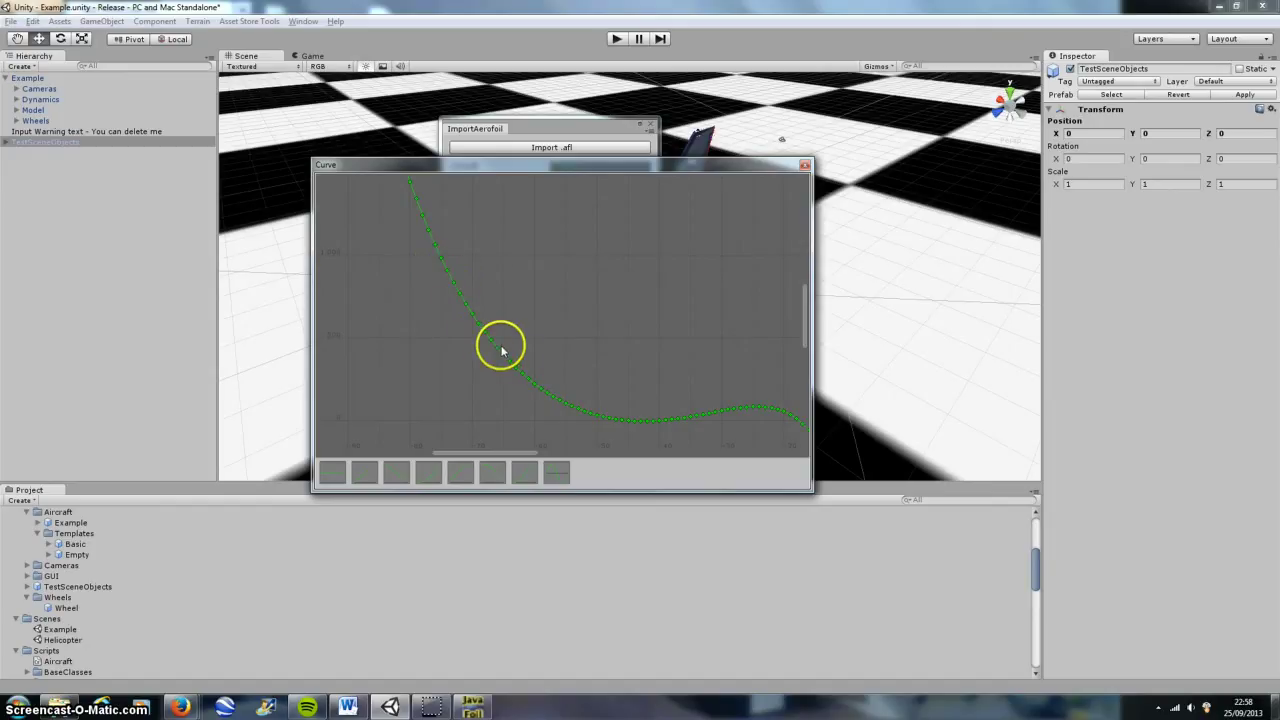
left_click_drag(591, 363, 492, 305)
scroll(476, 342, "up", 2)
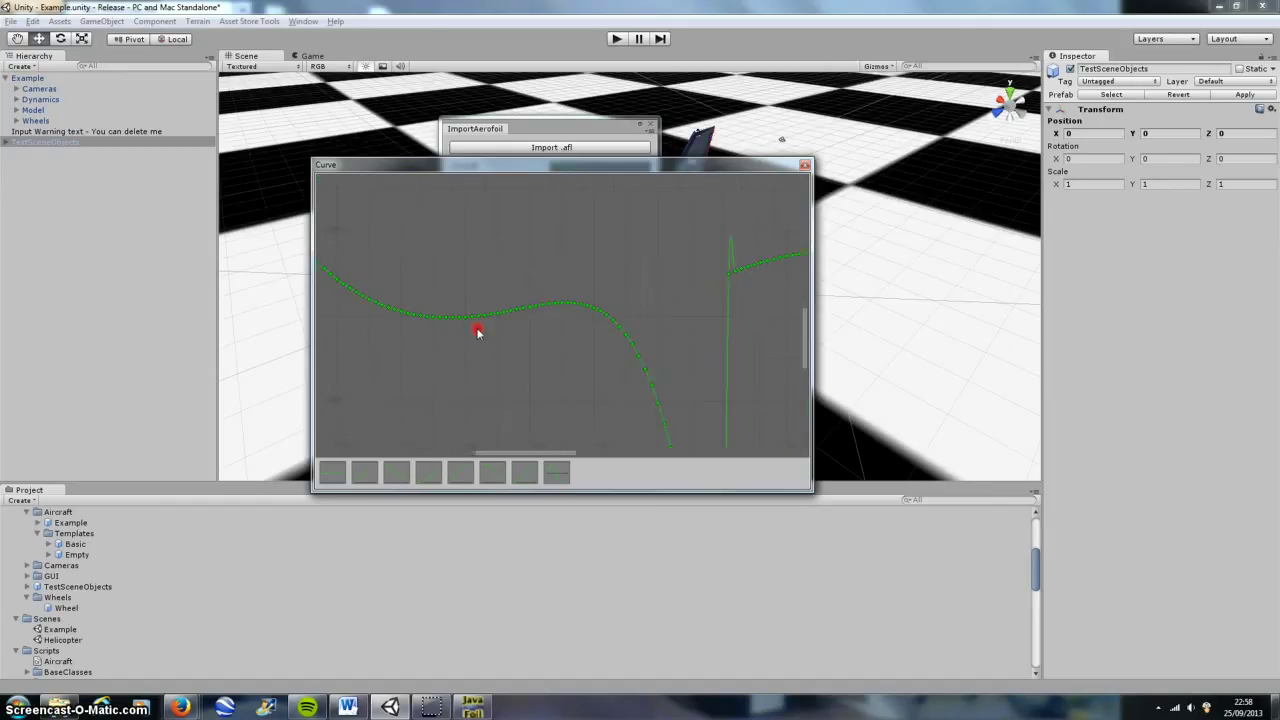
left_click(538, 262)
scroll(560, 300, "up", 3)
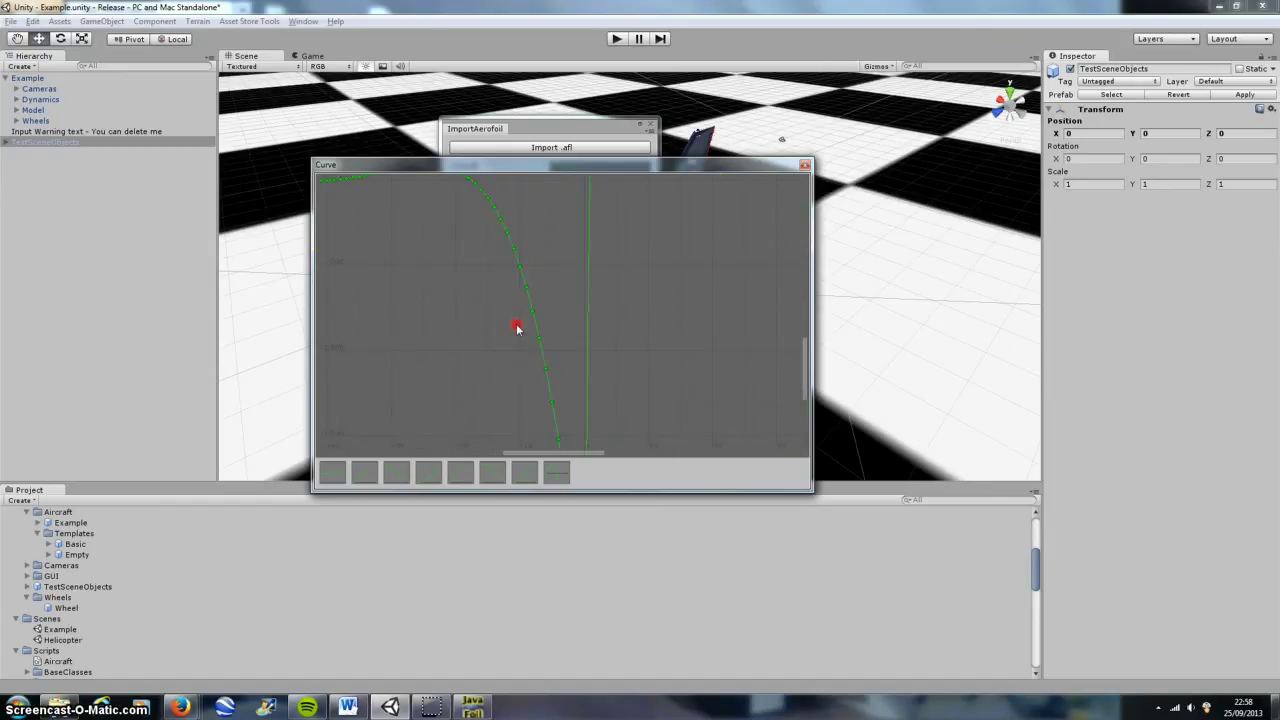
left_click_drag(516, 328, 458, 308)
scroll(471, 305, "up", 2)
left_click(468, 245)
scroll(457, 305, "up", 2)
left_click_drag(428, 203, 434, 217)
scroll(466, 283, "up", 2)
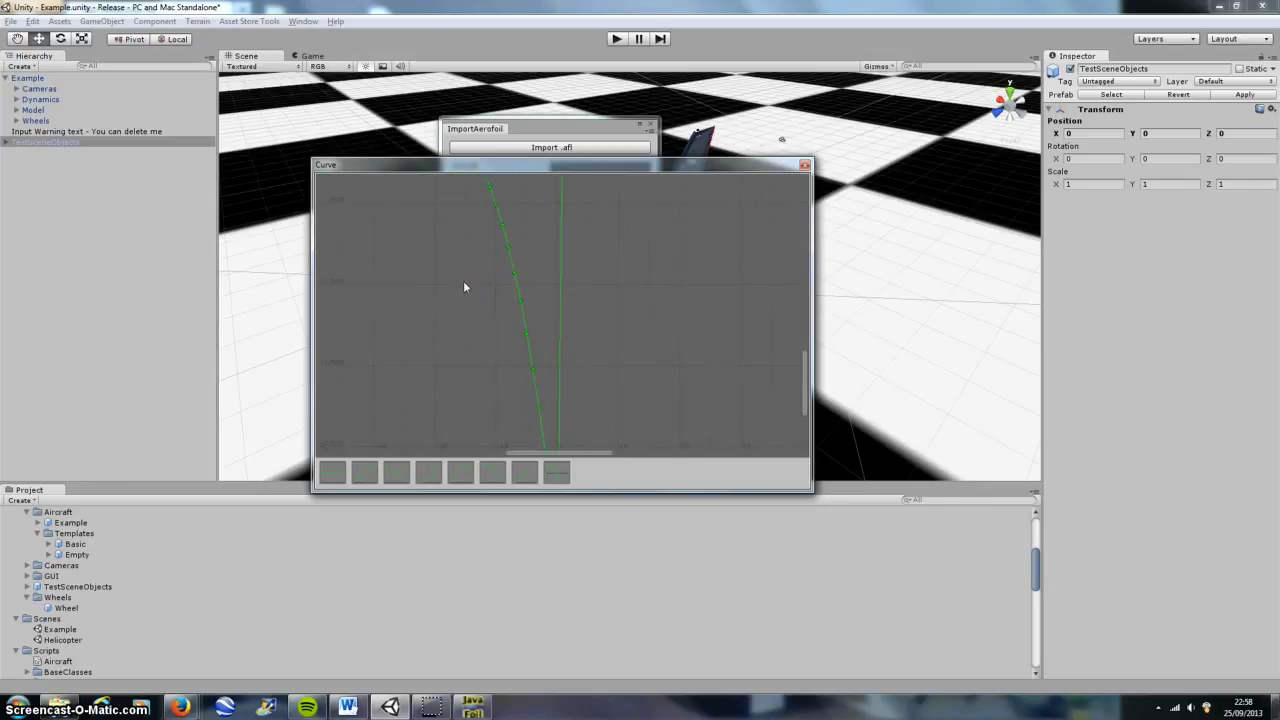
left_click(535, 300)
left_click_drag(535, 300, 557, 268)
mouse_move(544, 441)
left_mouse_down()
mouse_move(537, 363)
mouse_move(587, 342)
mouse_move(586, 379)
mouse_move(543, 360)
mouse_move(523, 334)
mouse_move(520, 294)
mouse_move(536, 308)
mouse_move(511, 323)
mouse_move(529, 294)
mouse_move(546, 359)
mouse_move(534, 374)
mouse_move(523, 311)
mouse_move(511, 316)
mouse_move(531, 304)
mouse_move(520, 314)
mouse_move(531, 303)
mouse_move(516, 284)
mouse_move(514, 354)
mouse_move(517, 237)
mouse_move(531, 303)
mouse_move(529, 271)
mouse_move(514, 344)
mouse_move(543, 263)
mouse_move(550, 292)
mouse_move(543, 206)
mouse_move(514, 291)
mouse_move(565, 323)
mouse_move(546, 306)
mouse_move(623, 306)
mouse_move(574, 354)
mouse_move(694, 334)
mouse_move(494, 346)
mouse_move(463, 363)
mouse_move(569, 363)
mouse_move(566, 331)
mouse_move(767, 369)
mouse_move(549, 337)
left_mouse_up()
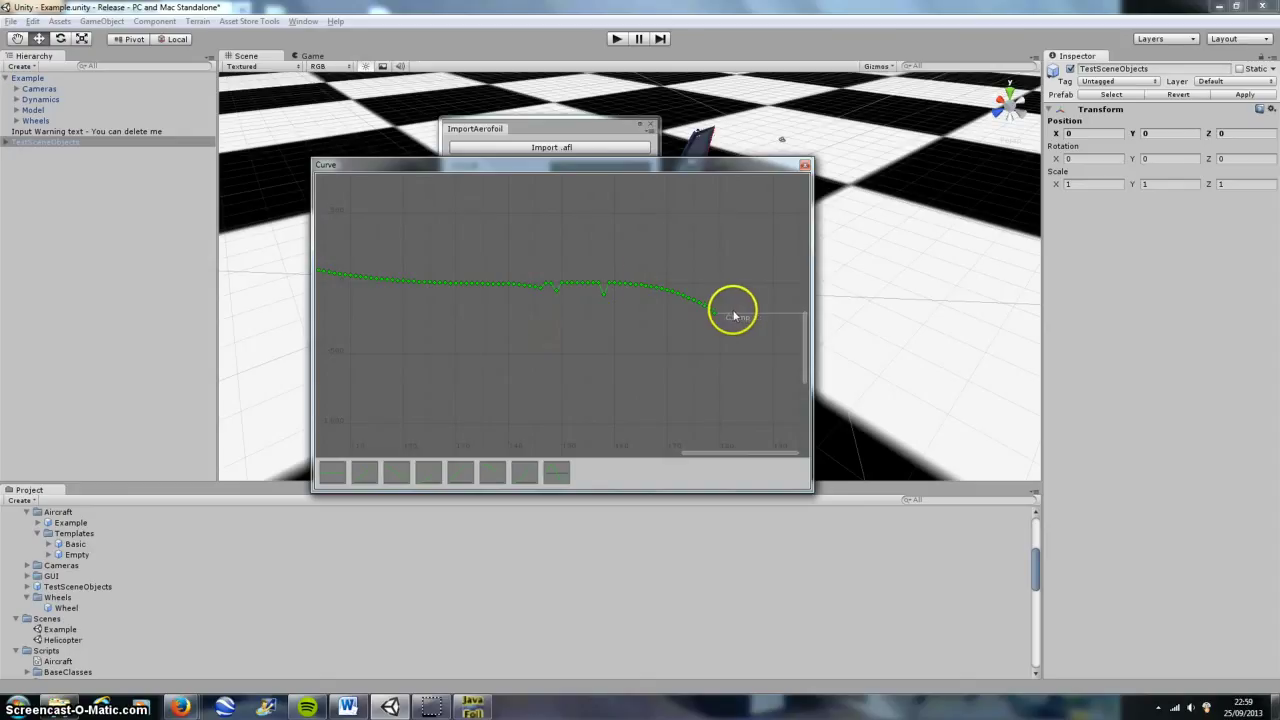
- Set the tangents of the selected lift-curve keys to Flat to remove the overshoot spike near zero angle of attack
left_click(791, 334)
mouse_move(629, 366)
left_mouse_down()
mouse_move(543, 351)
mouse_move(600, 400)
mouse_move(619, 364)
left_mouse_up()
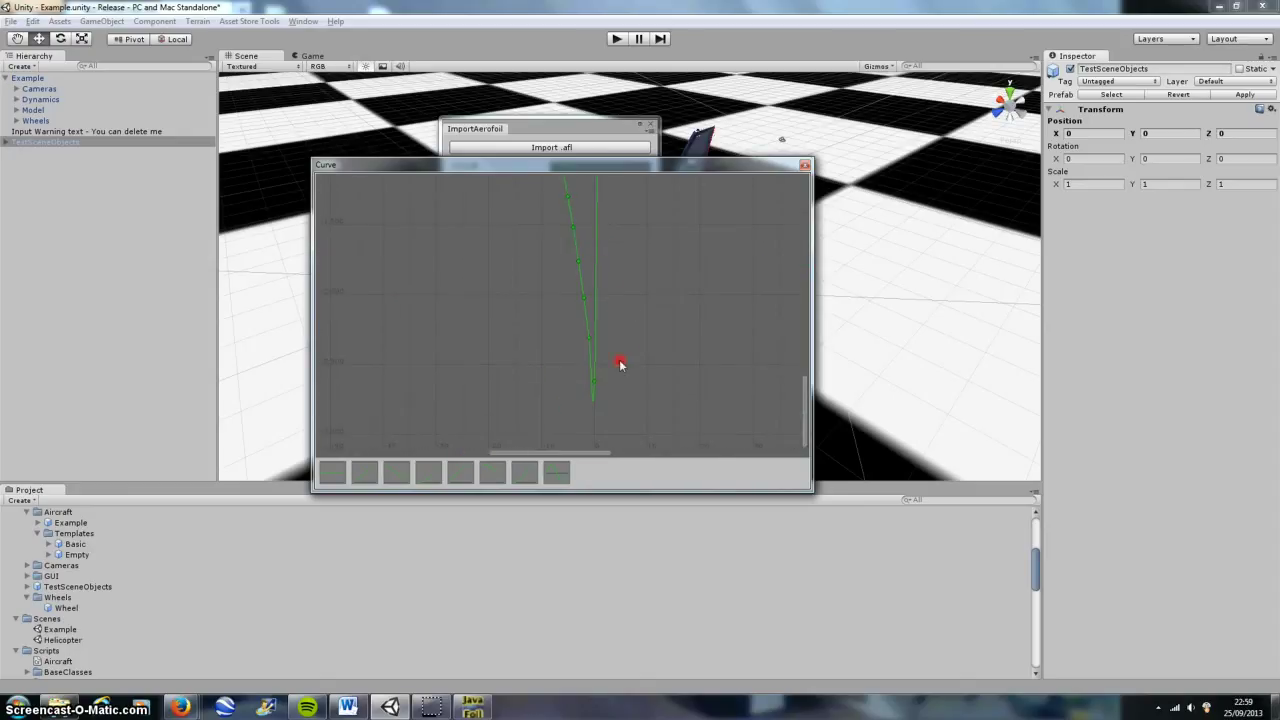
scroll(606, 322, "down", 3)
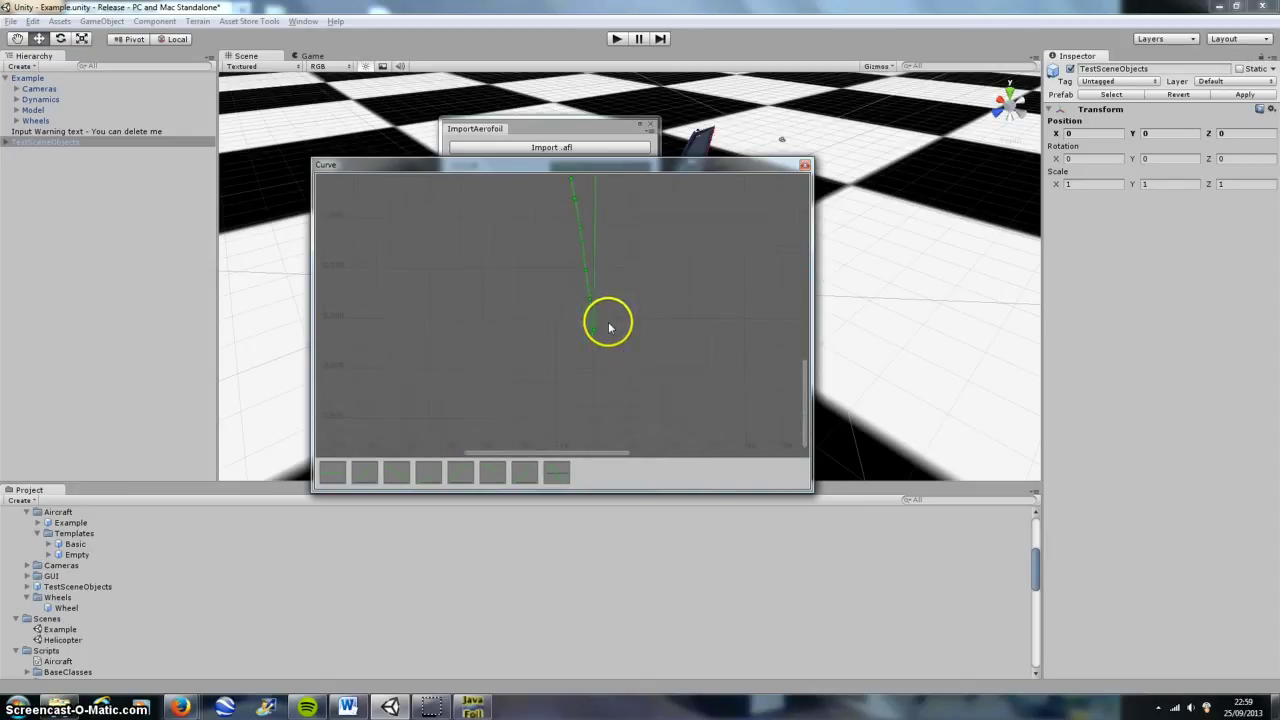
left_click(650, 275)
left_click_drag(650, 275, 595, 335)
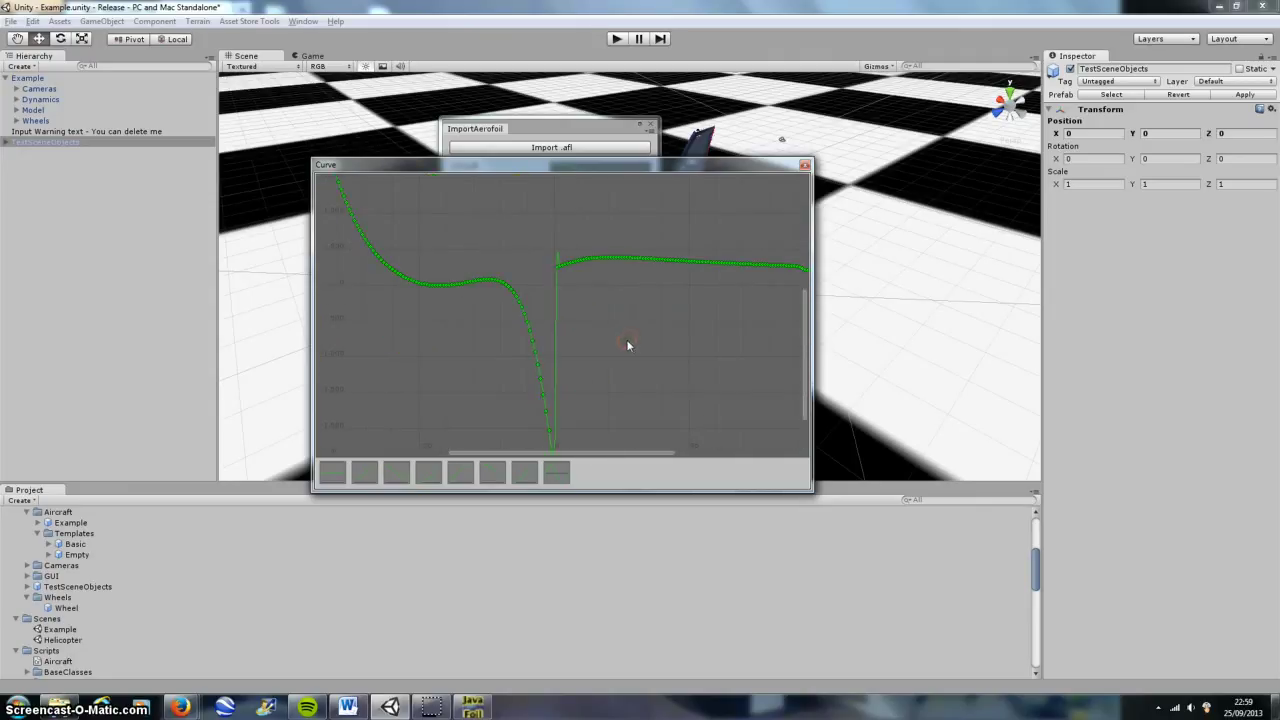
scroll(543, 320, "up", 2)
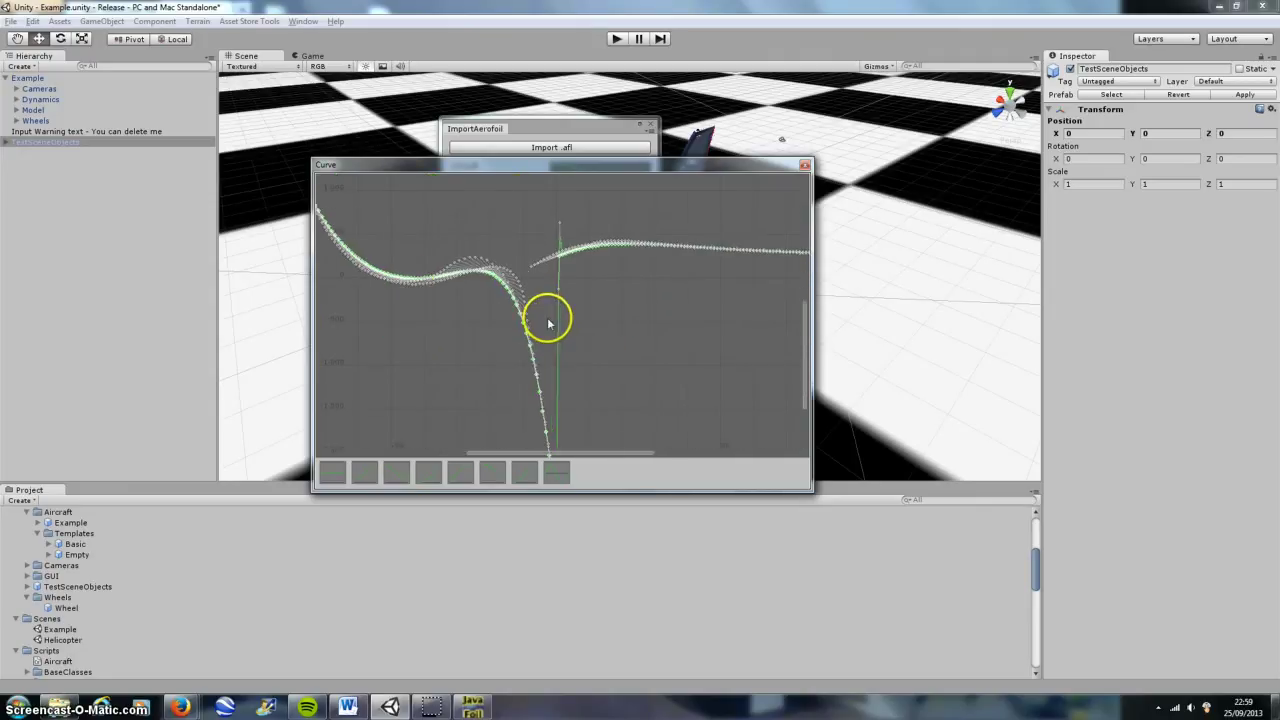
left_click_drag(543, 320, 591, 357)
scroll(591, 357, "up", 3)
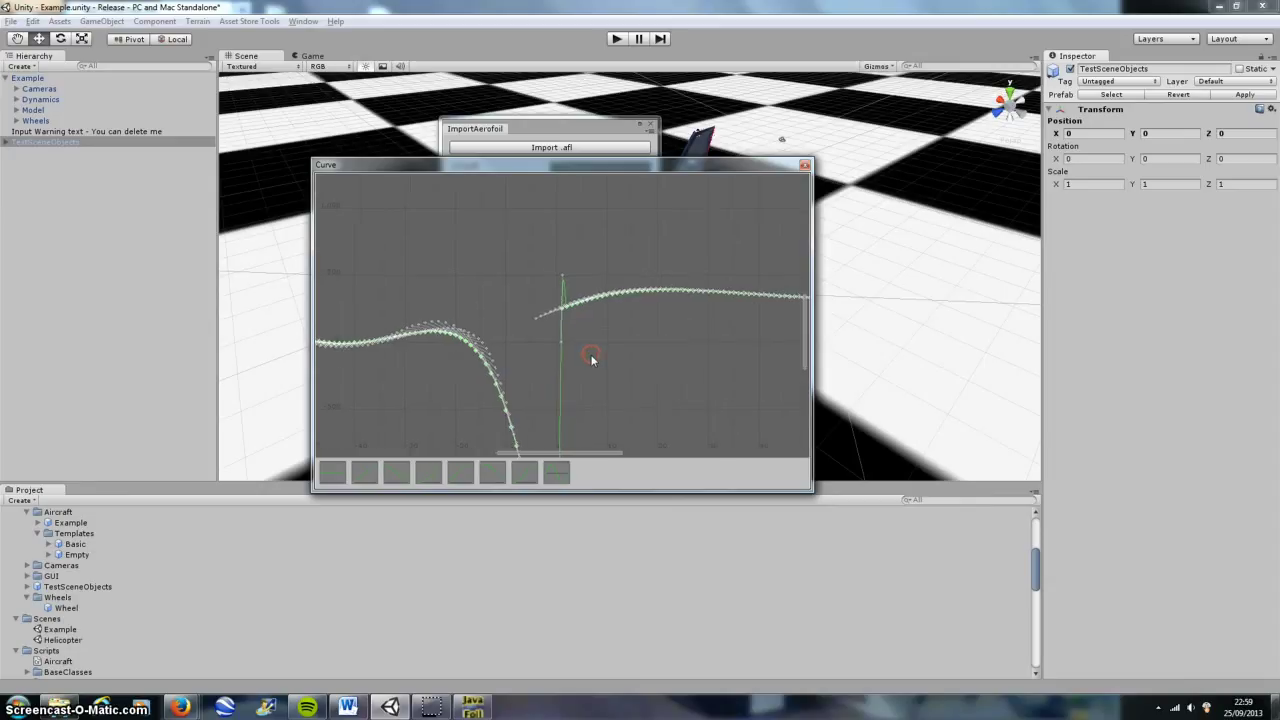
right_click(553, 297)
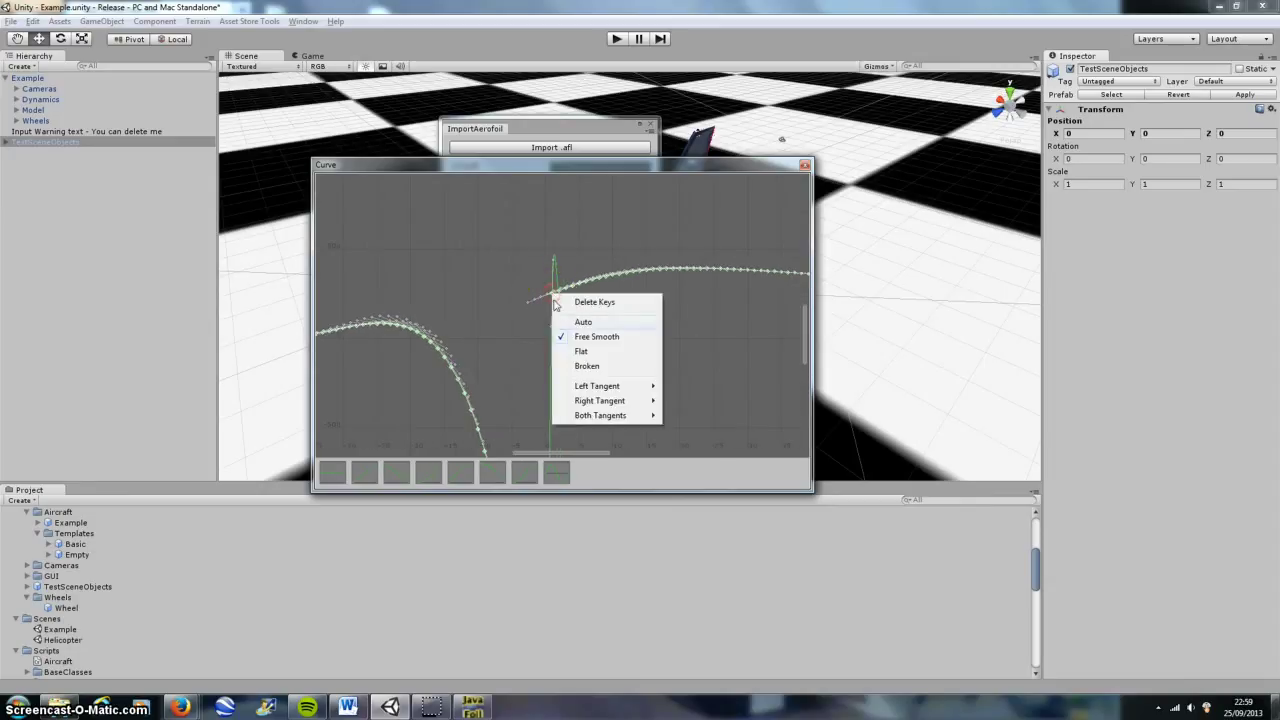
left_click(578, 349)
left_click_drag(577, 349, 597, 376)
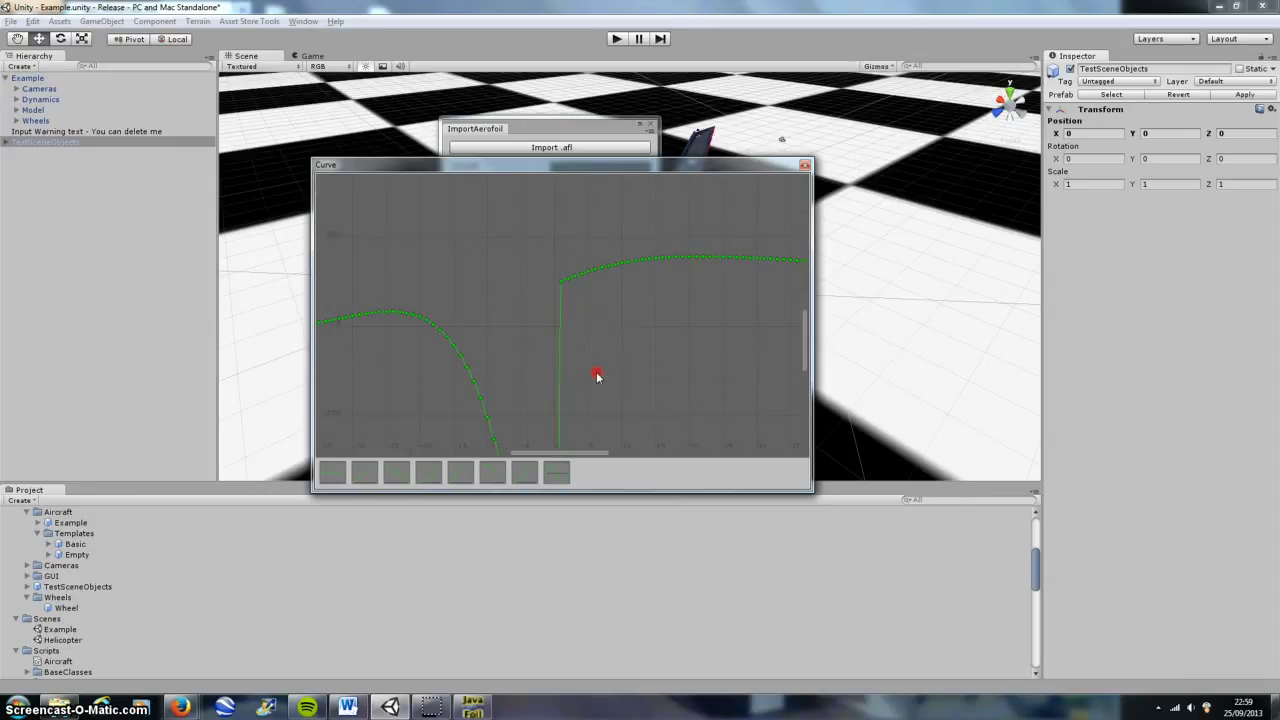
- Examine the lift curve's corner at the sharp jump near zero and the keys just after it for remaining irregularities
left_click(598, 368)
left_click_drag(646, 203, 650, 403)
left_click_drag(647, 238, 642, 318)
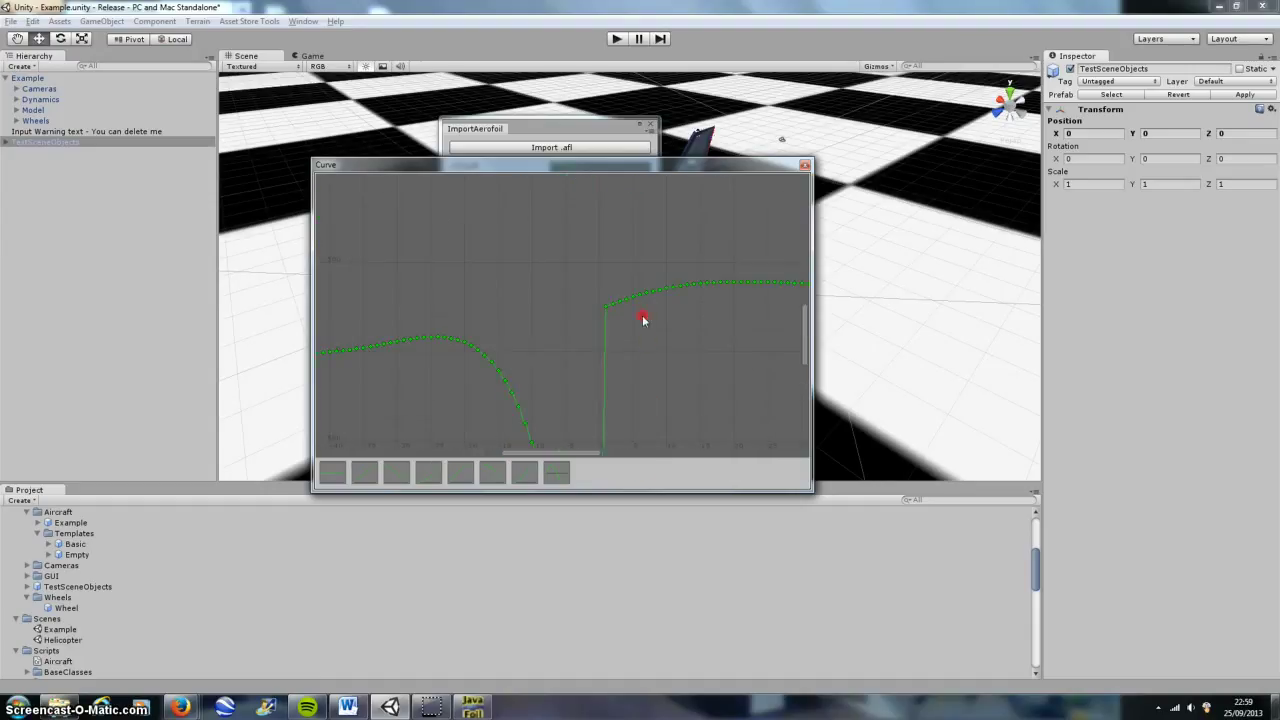
scroll(608, 354, "up", 5)
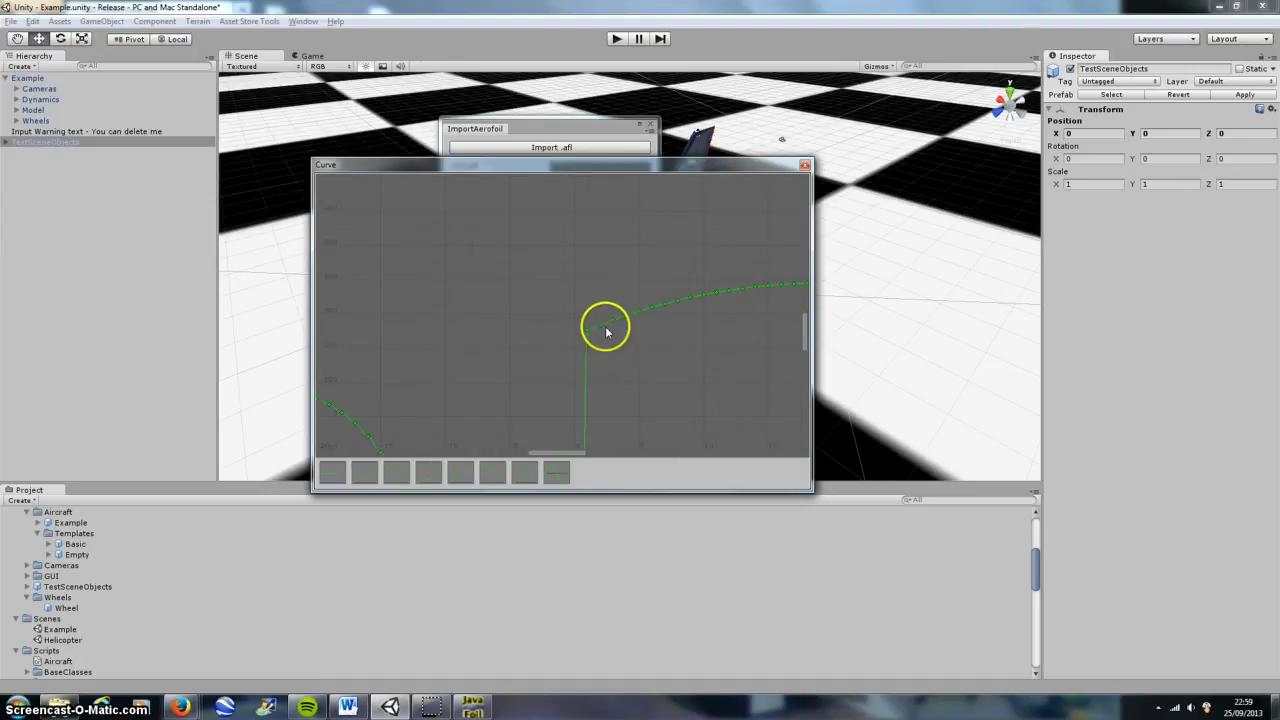
scroll(604, 359, "up", 3)
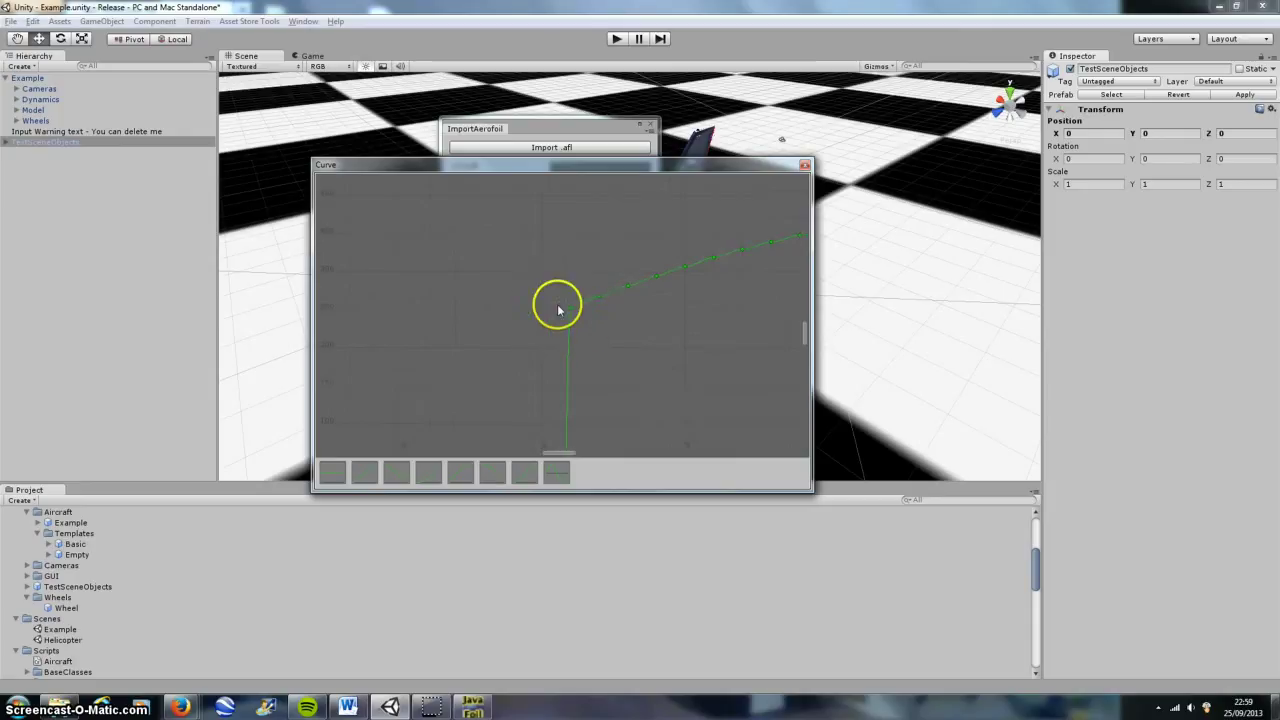
left_click_drag(574, 381, 558, 398)
scroll(558, 398, "up", 2)
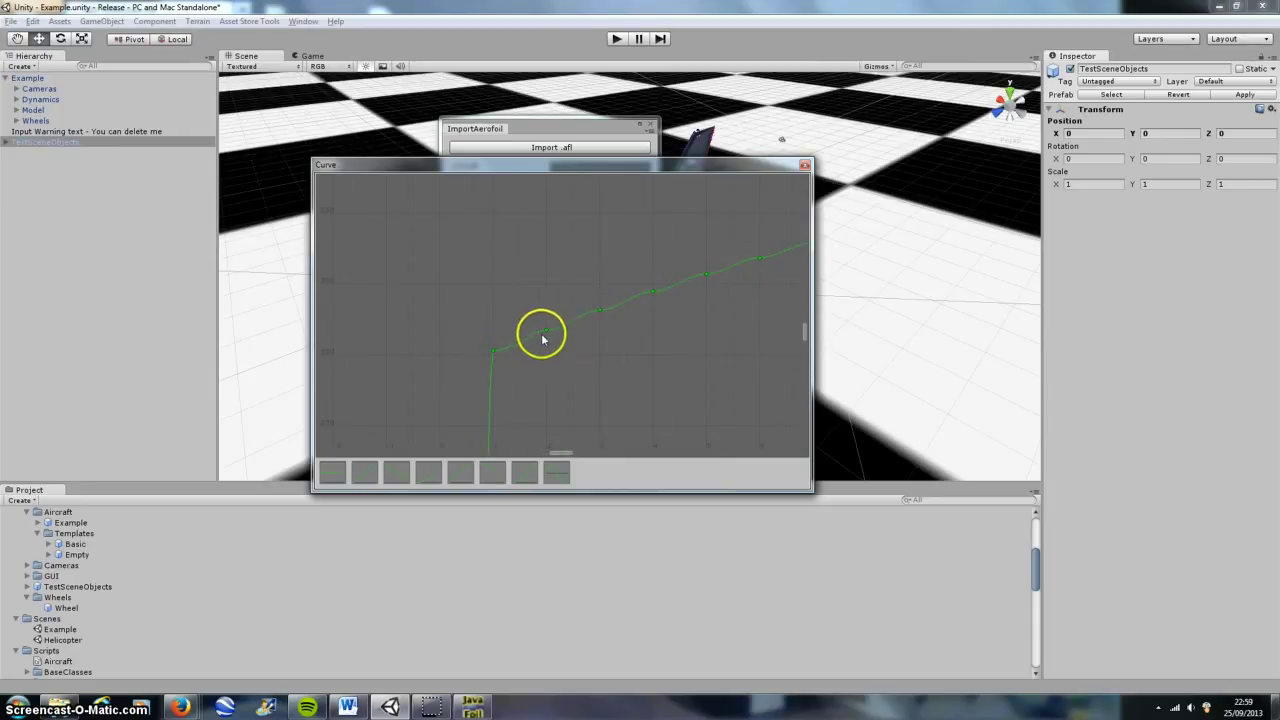
left_click(540, 381)
scroll(518, 328, "down", 1)
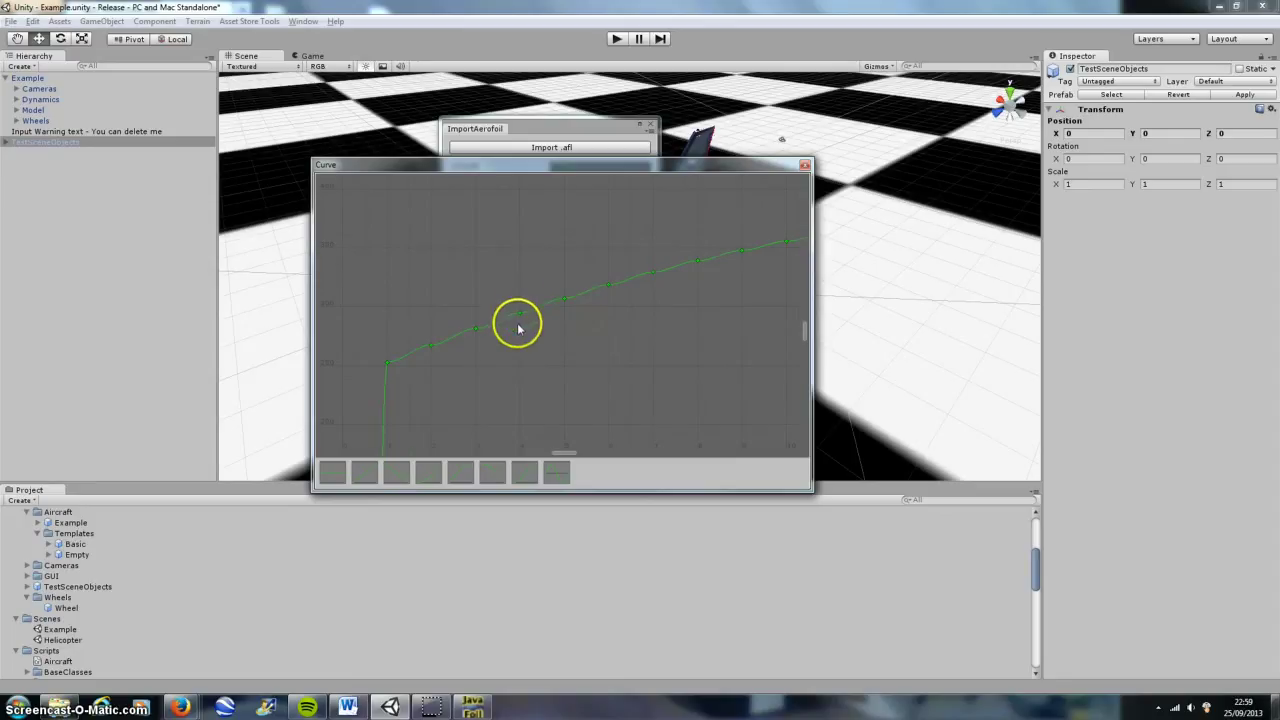
scroll(518, 328, "down", 1)
left_click(529, 343)
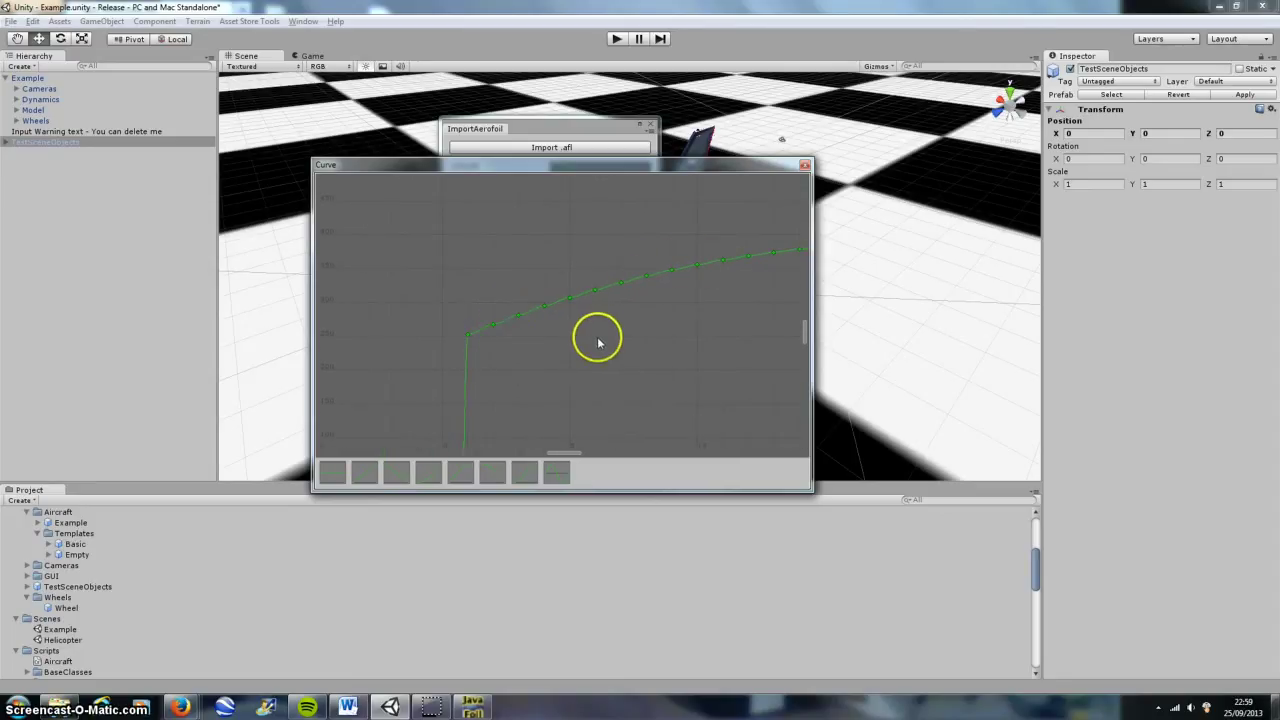
left_click_drag(538, 356, 607, 262)
scroll(608, 262, "down", 4)
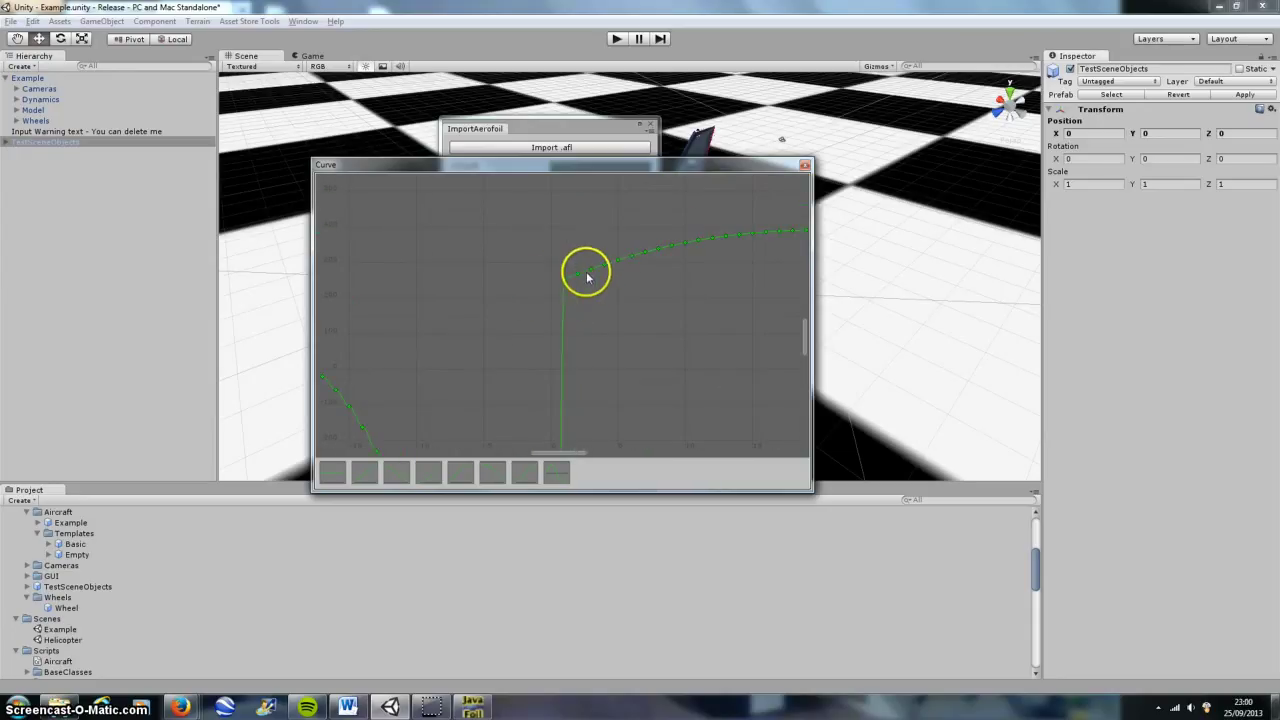
- Review the lift curve from the negative angles across to the positive side, and close the curve editor
mouse_move(586, 274)
left_mouse_down()
mouse_move(600, 257)
mouse_move(601, 307)
mouse_move(524, 303)
left_mouse_up()
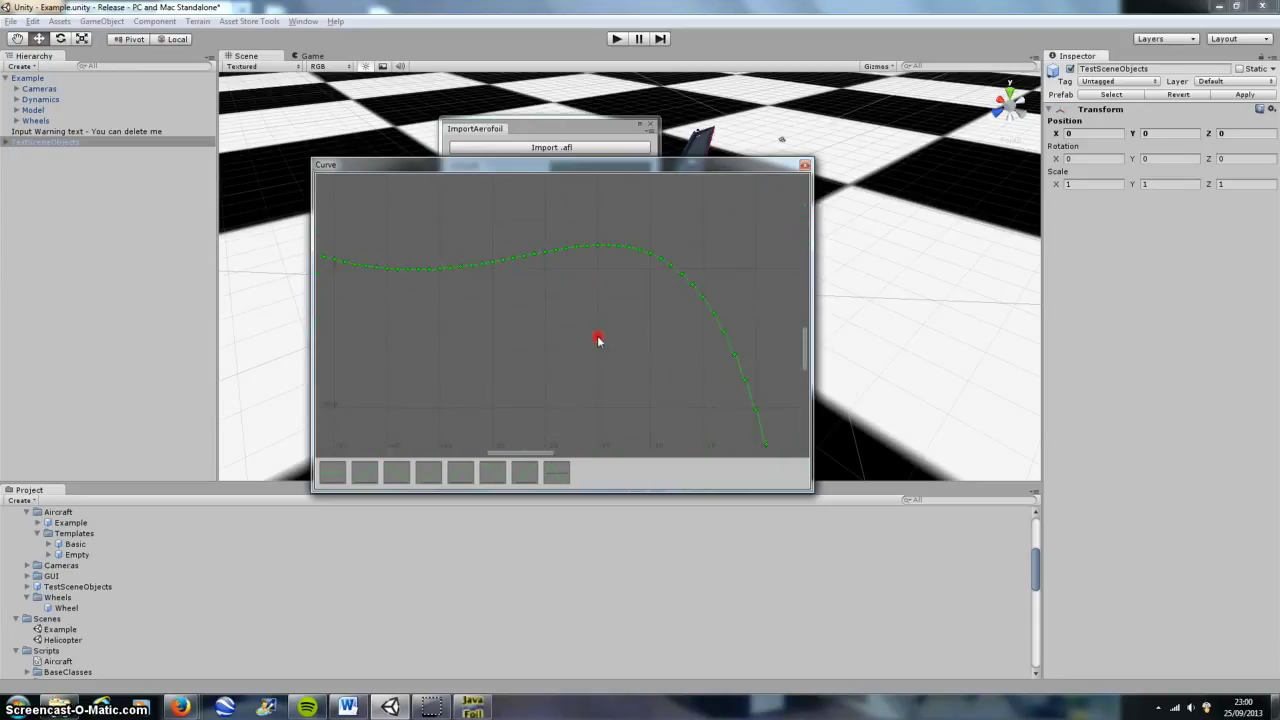
left_click_drag(610, 393, 414, 274)
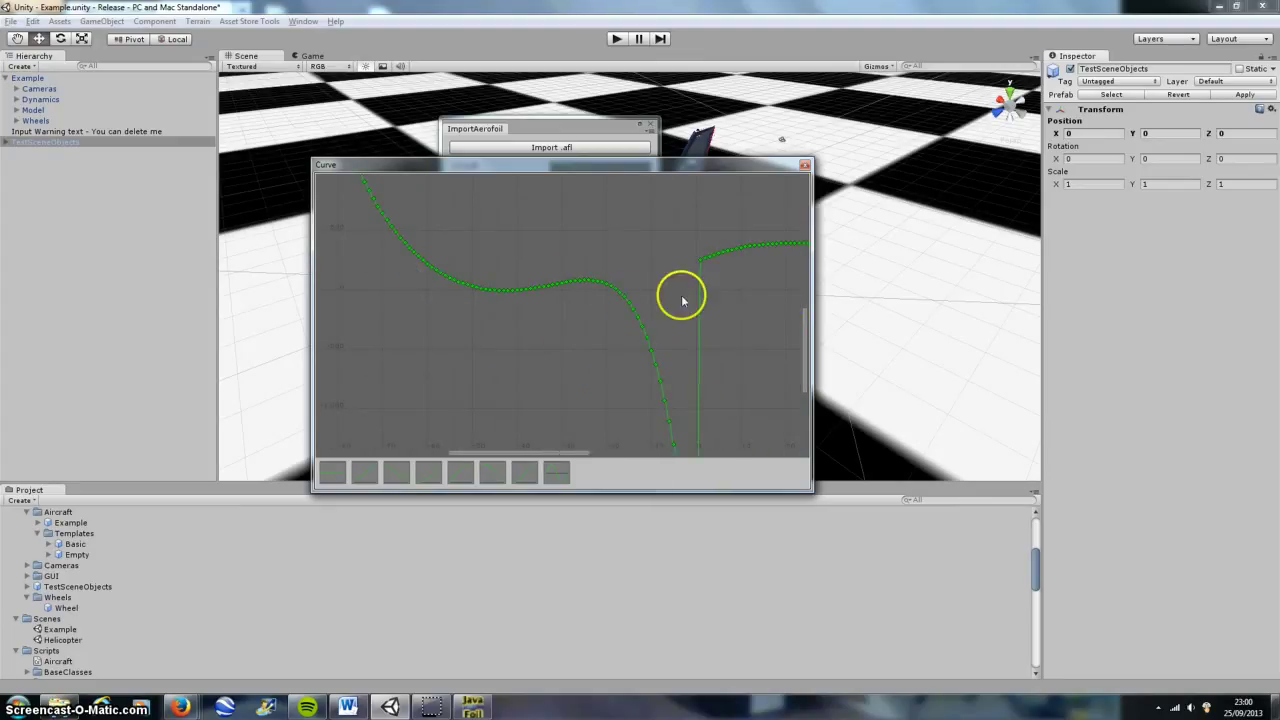
left_click_drag(664, 337, 476, 289)
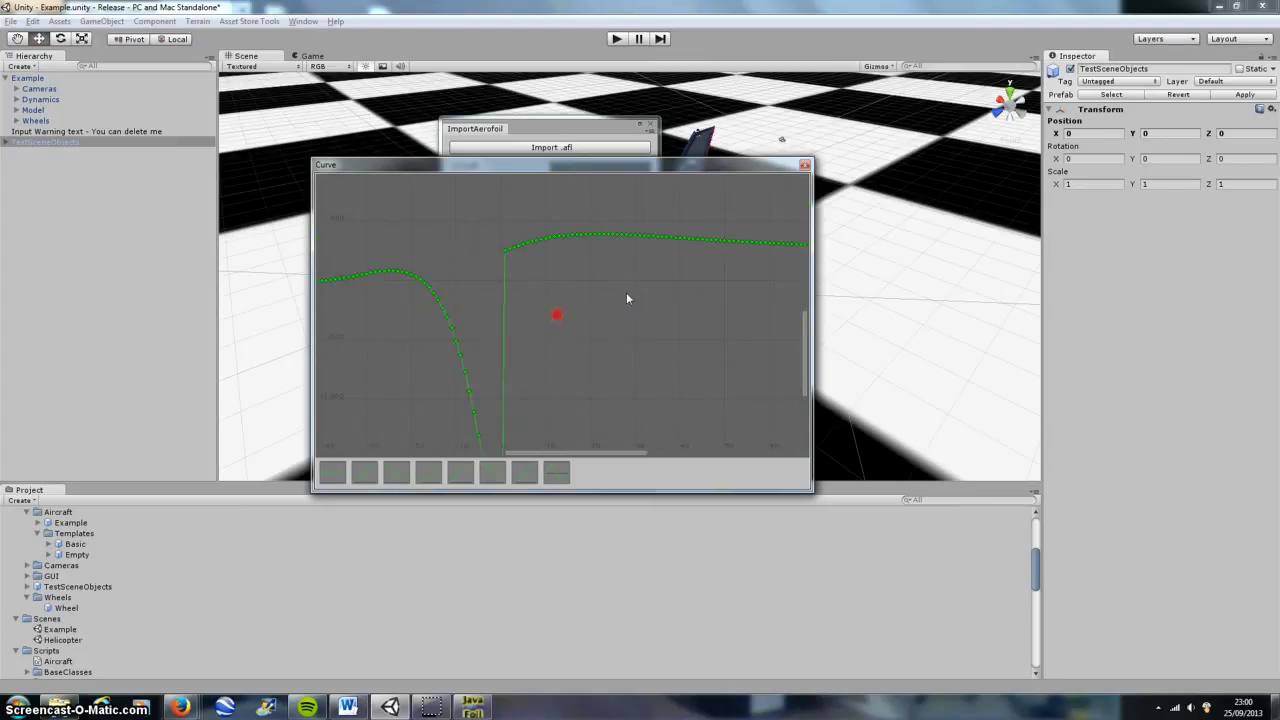
left_click(805, 165)
- Create an empty game object in the scene, keeping its default name
left_click_drag(520, 132, 584, 132)
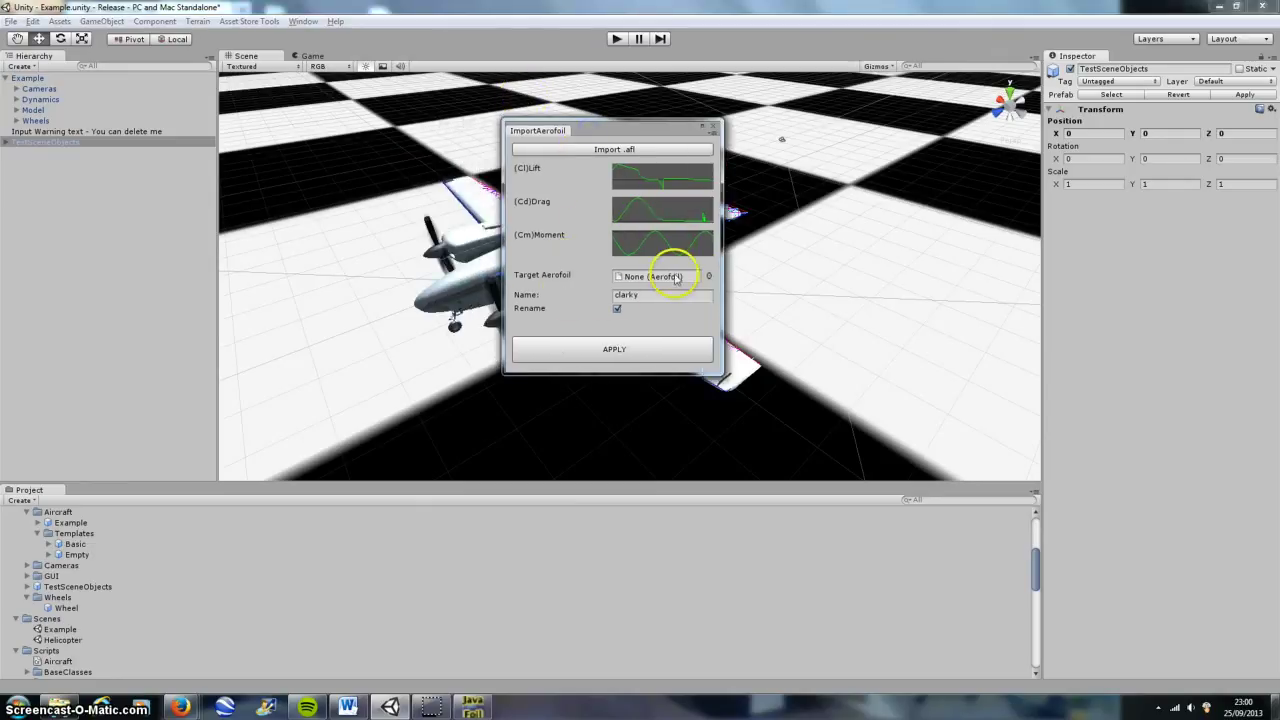
left_click_drag(650, 128, 590, 128)
left_click(105, 22)
left_click(114, 33)
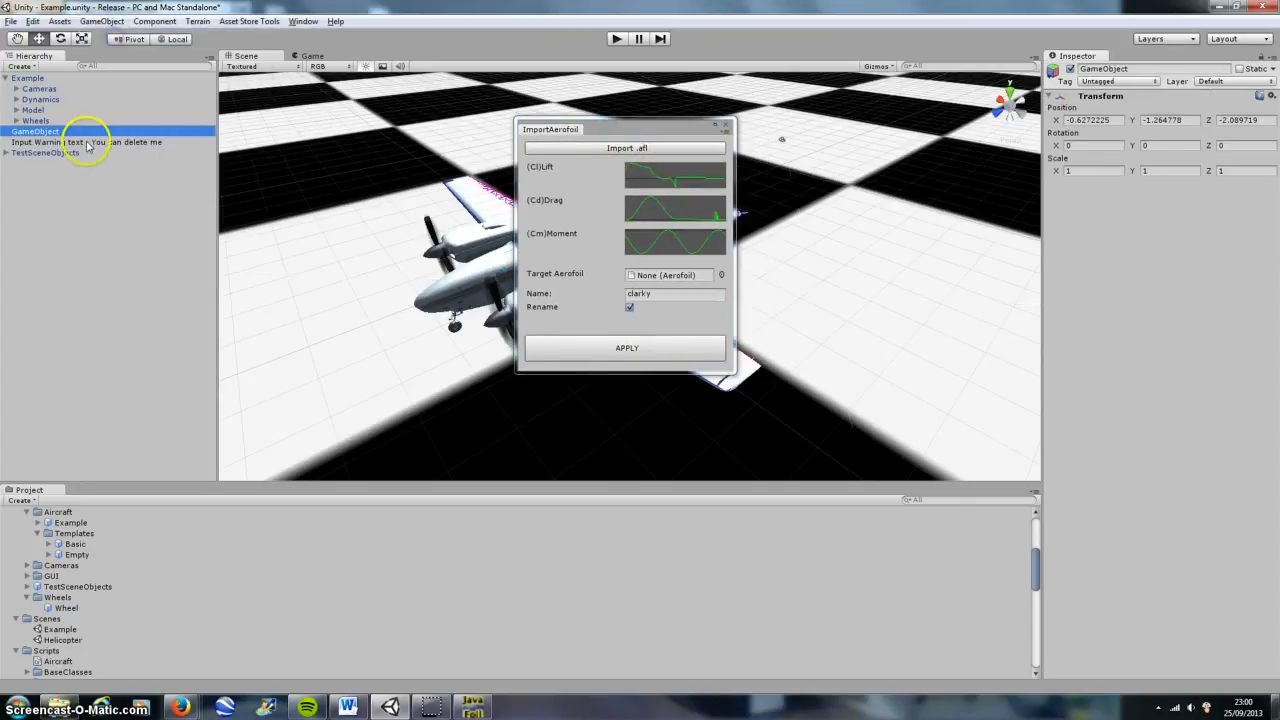
left_click(22, 131)
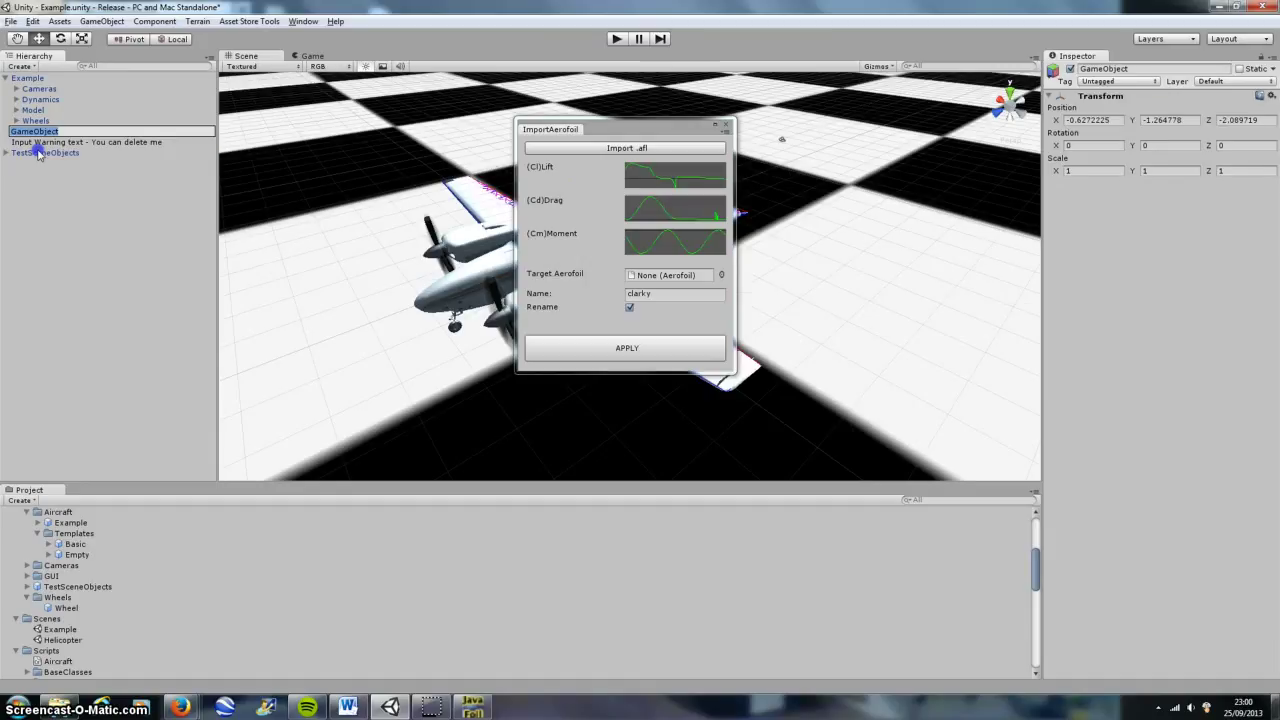
key("Return")
- Add the UnityFS Dynamics Aerofoil component to the new GameObject and check its CL curve
left_click(163, 22)
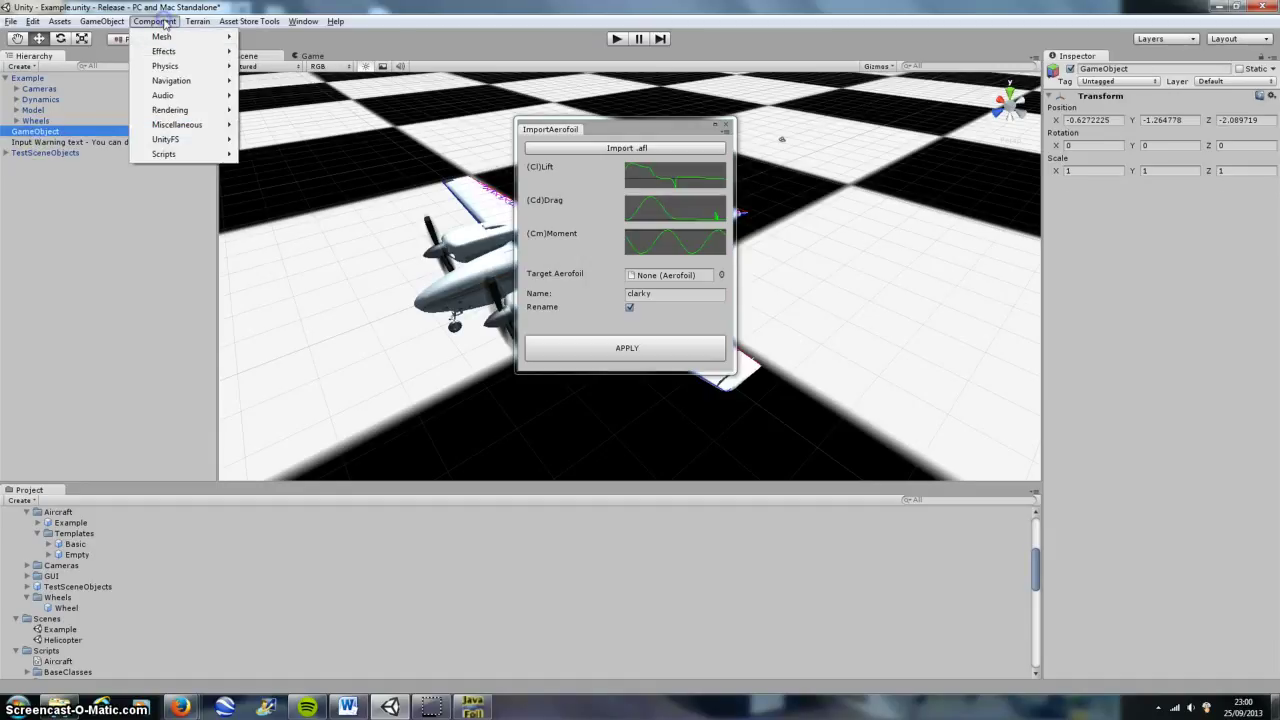
mouse_move(182, 139)
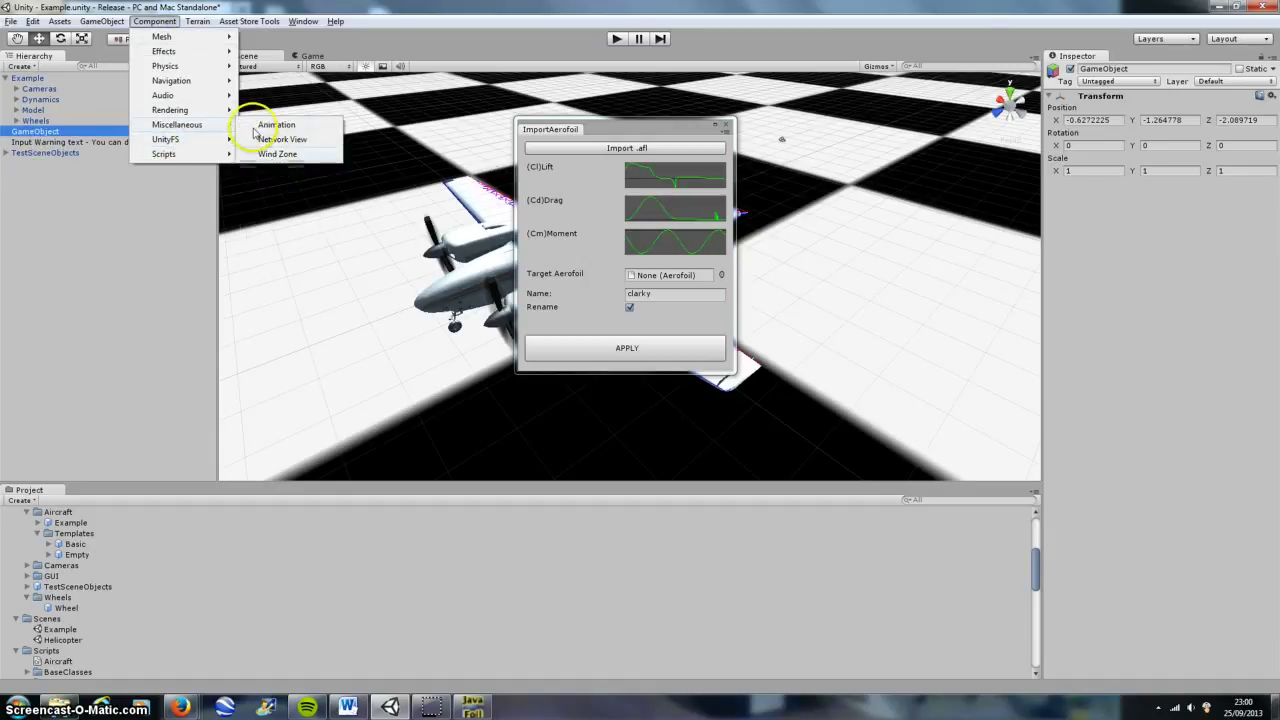
mouse_move(259, 143)
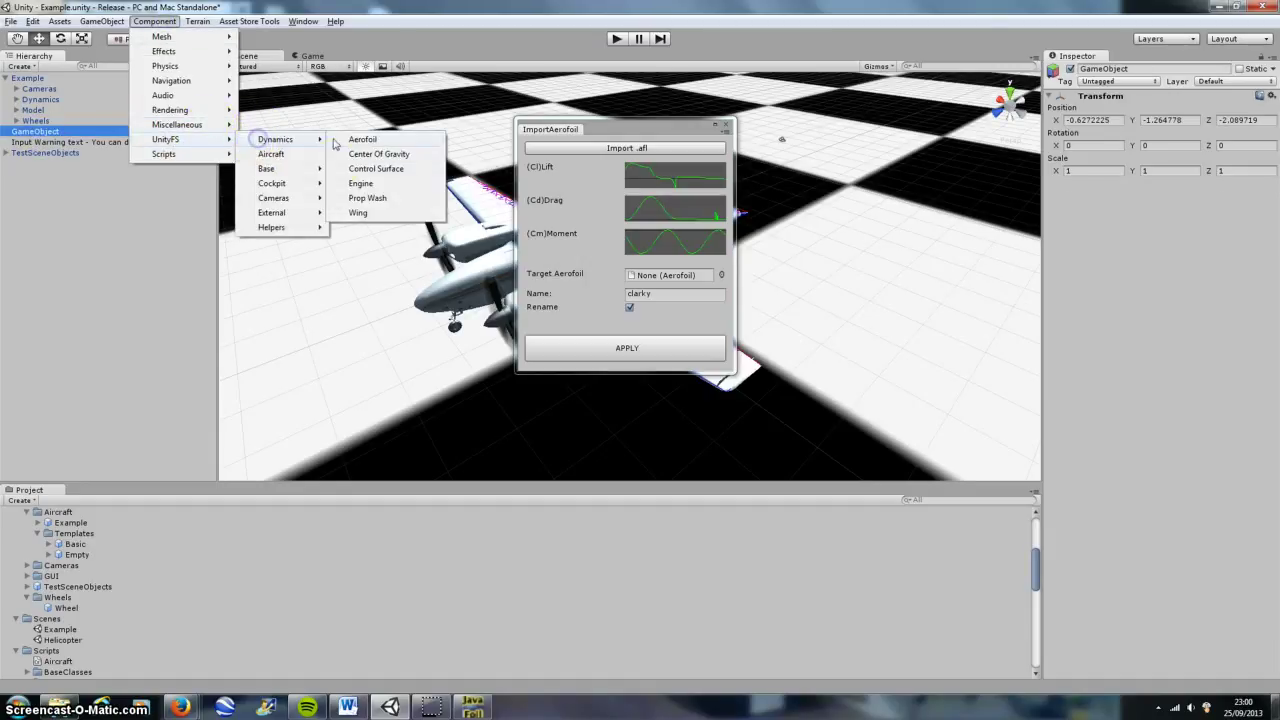
left_click(360, 141)
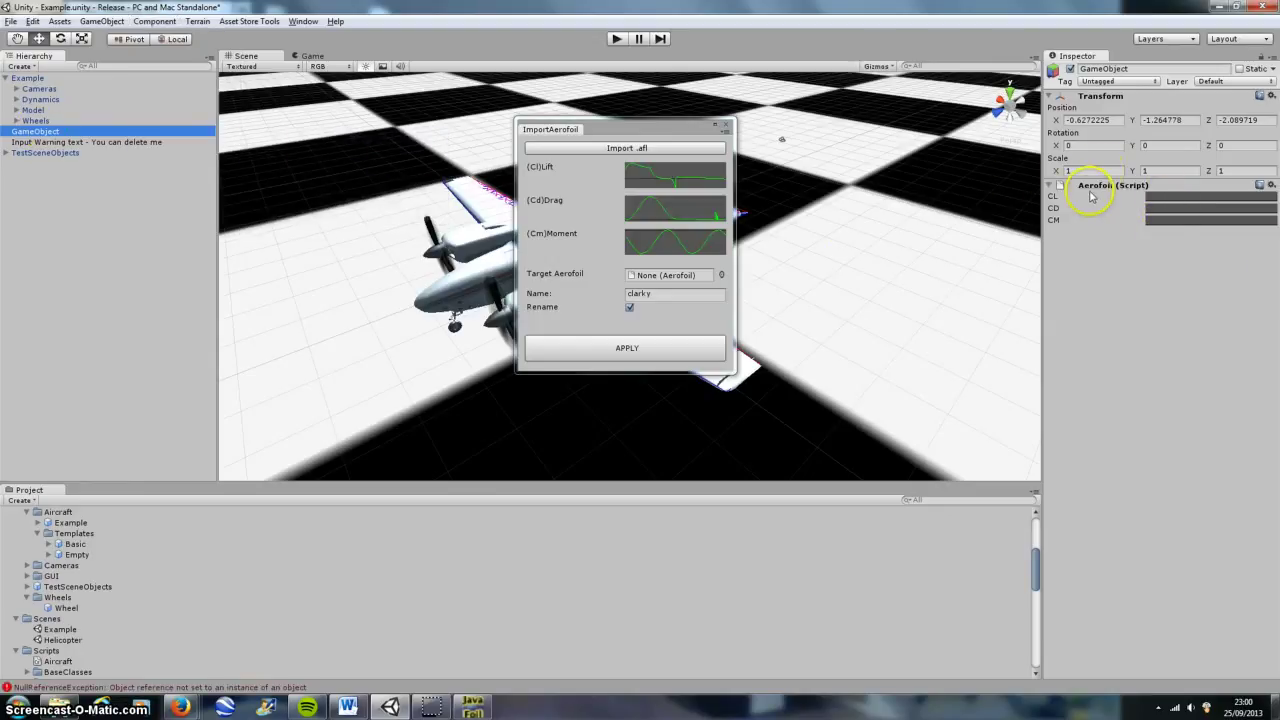
left_click(1158, 195)
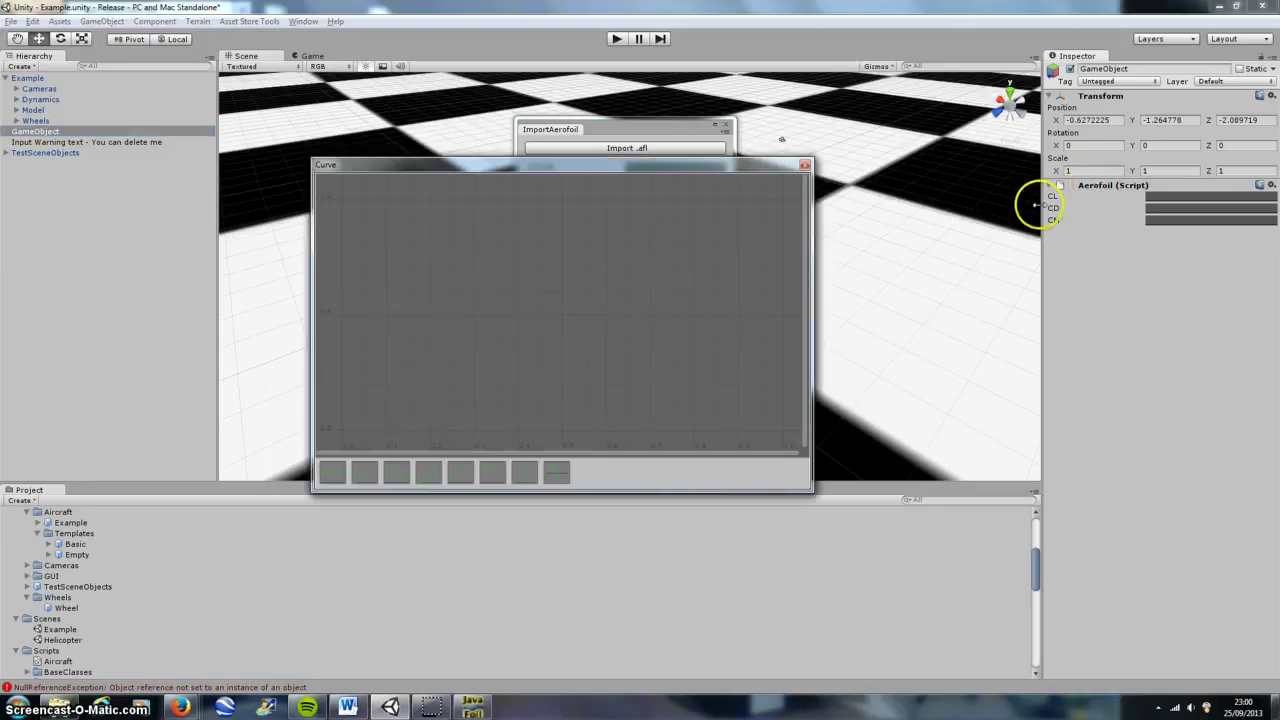
left_click(804, 165)
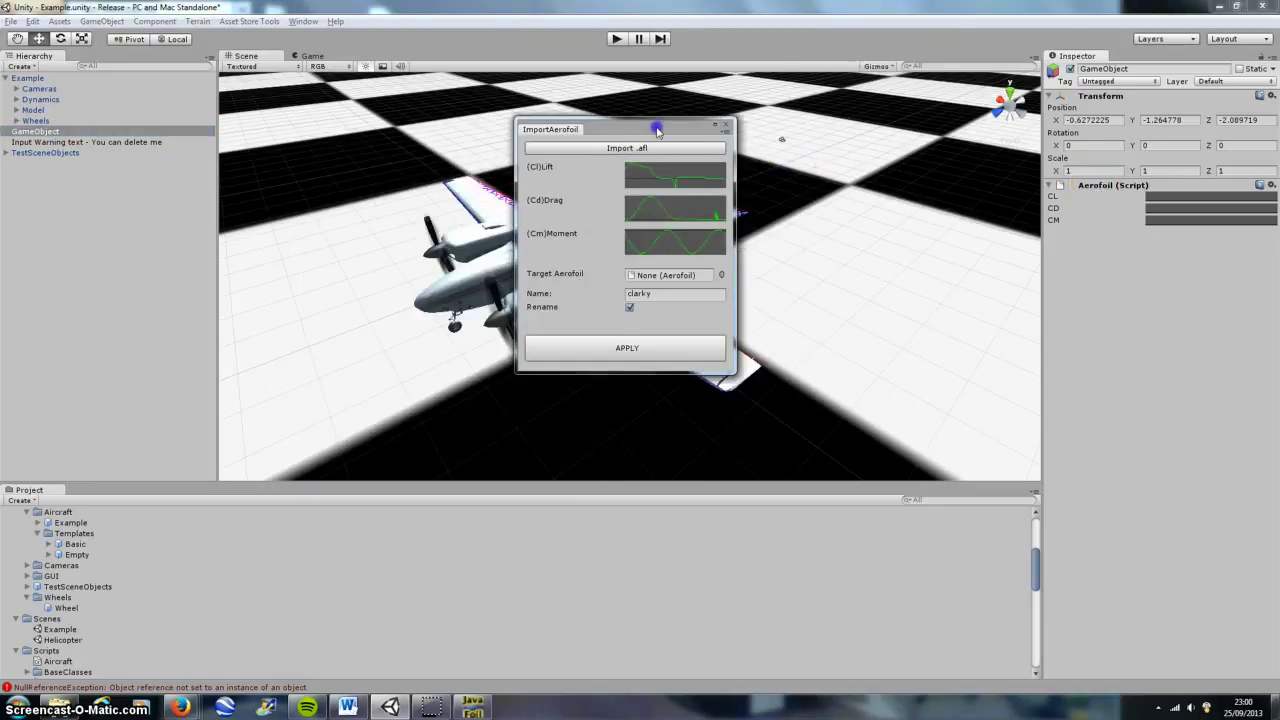
- Set GameObject as the importer's target aerofoil, apply the imported curves with the name clarky, and close the importer
left_click(725, 270)
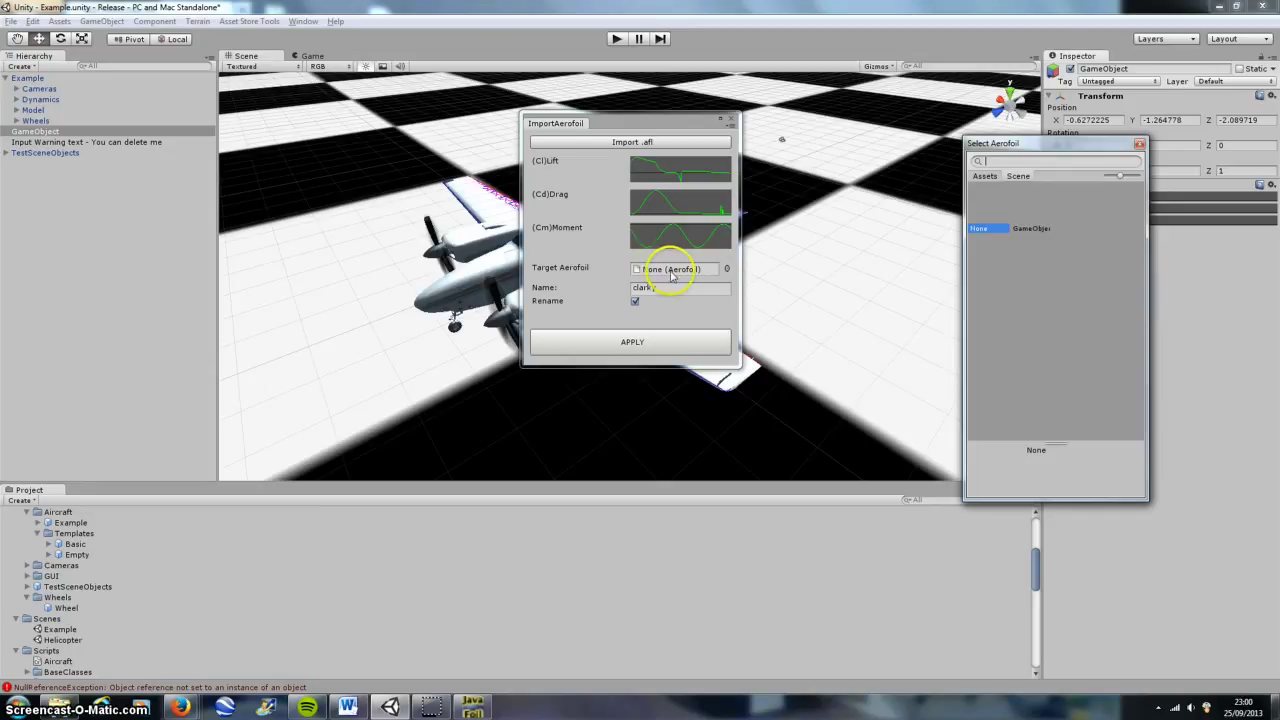
left_click(1030, 227)
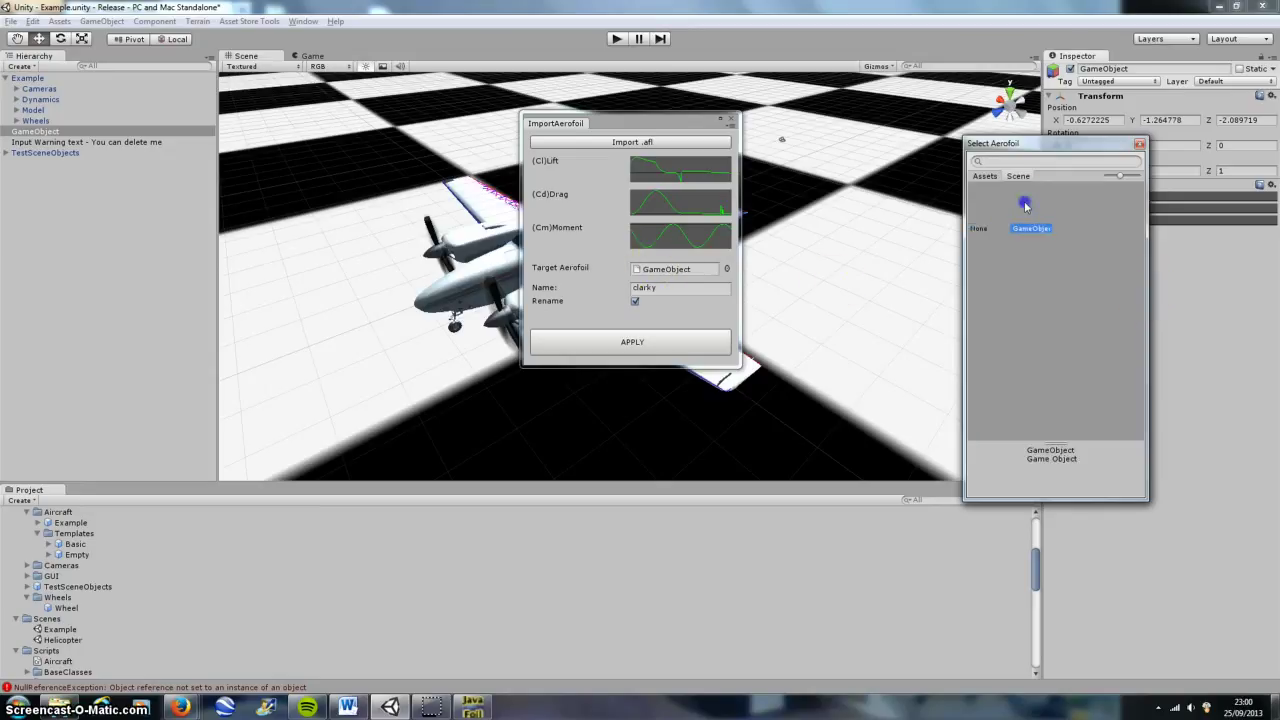
double_click(1025, 205)
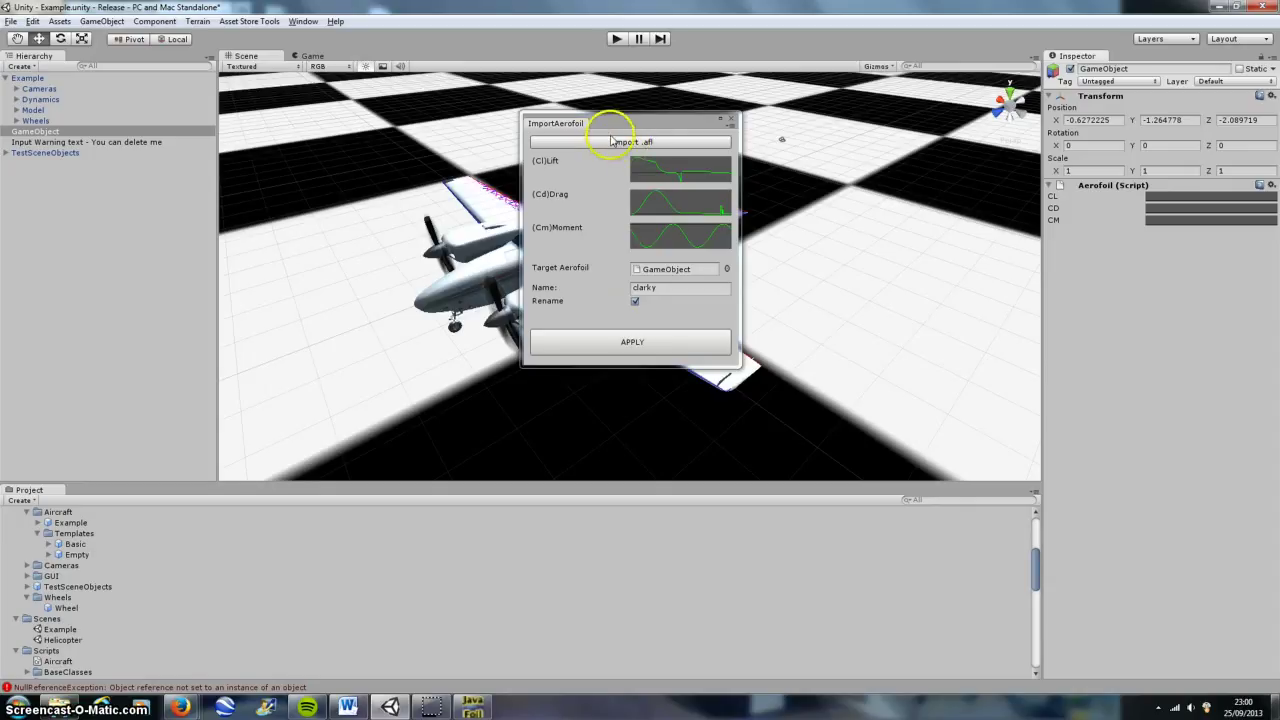
left_click(654, 289)
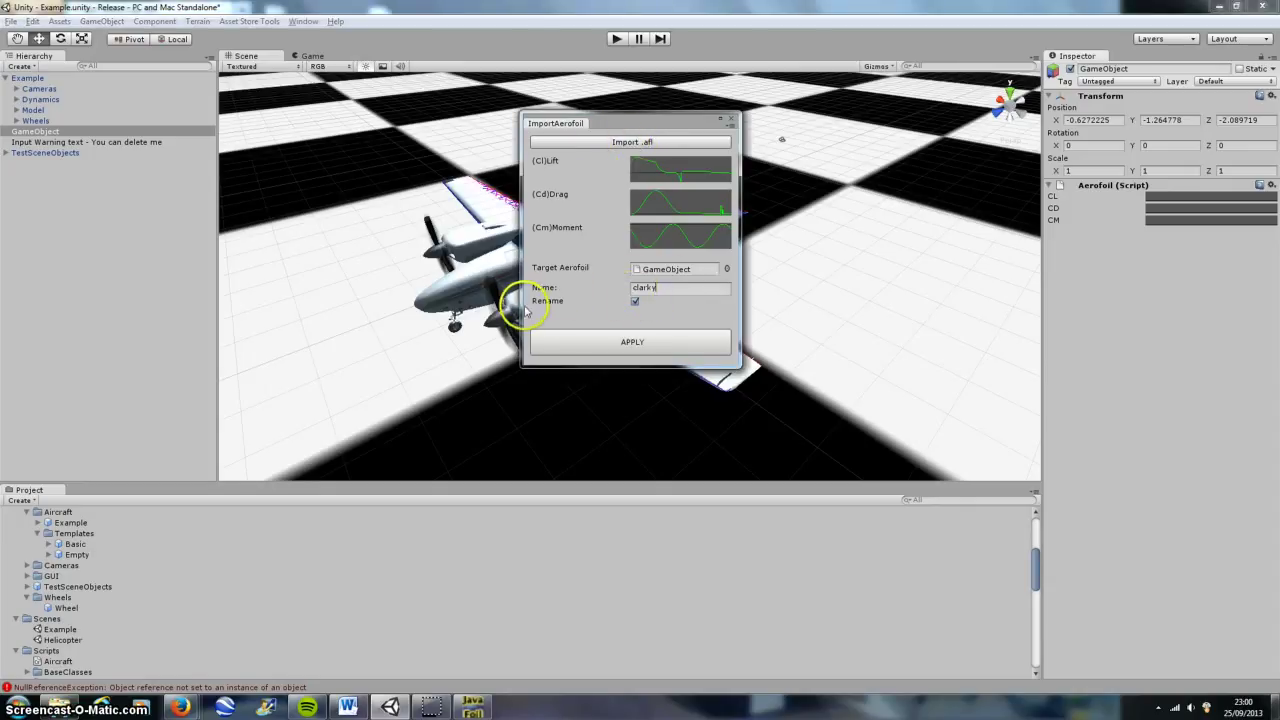
left_click(648, 343)
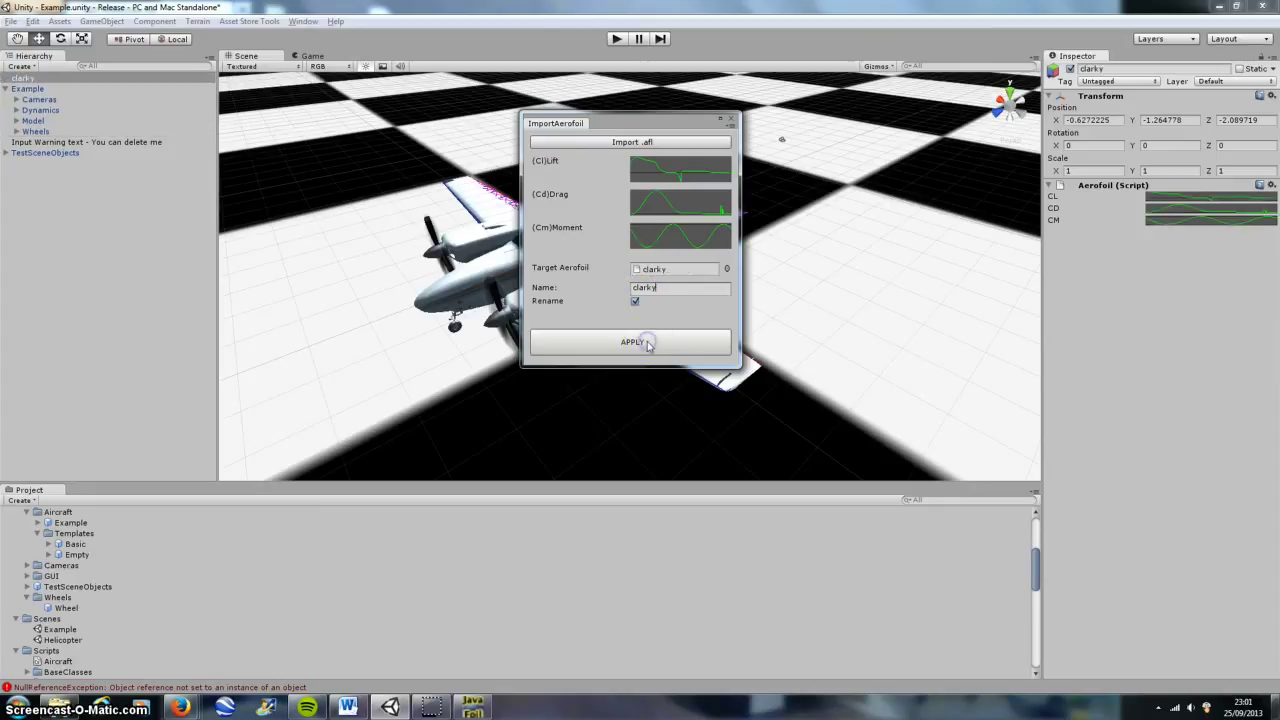
left_click(730, 121)
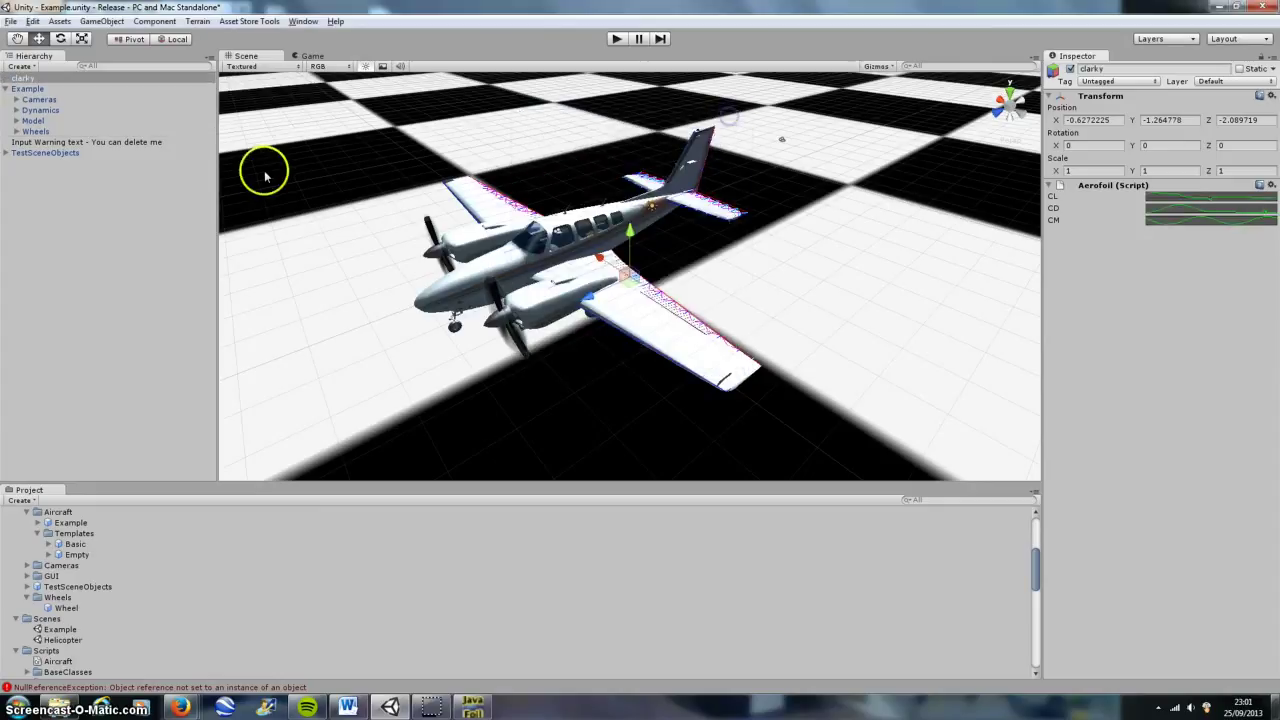
- Make a prefab of the clarky object in the project's Prefabs > Aerofoils folder
left_click(27, 79)
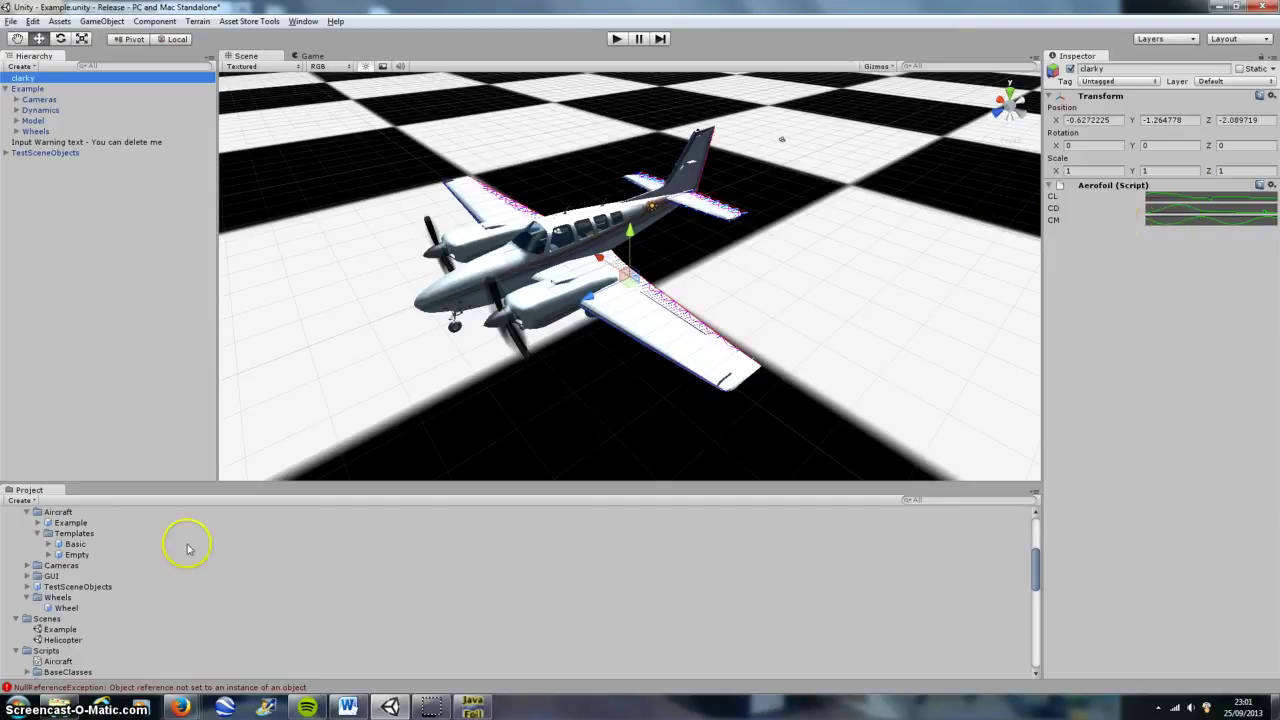
left_click_drag(180, 483, 180, 352)
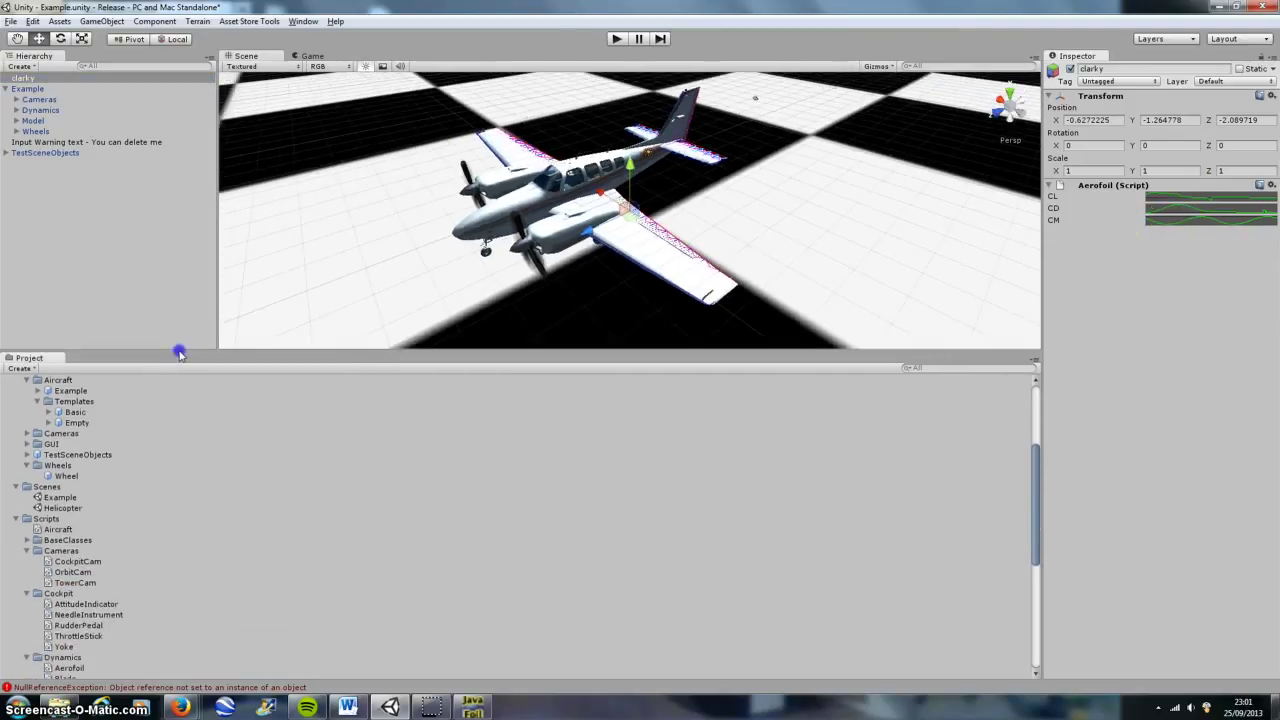
scroll(143, 486, "down", 8)
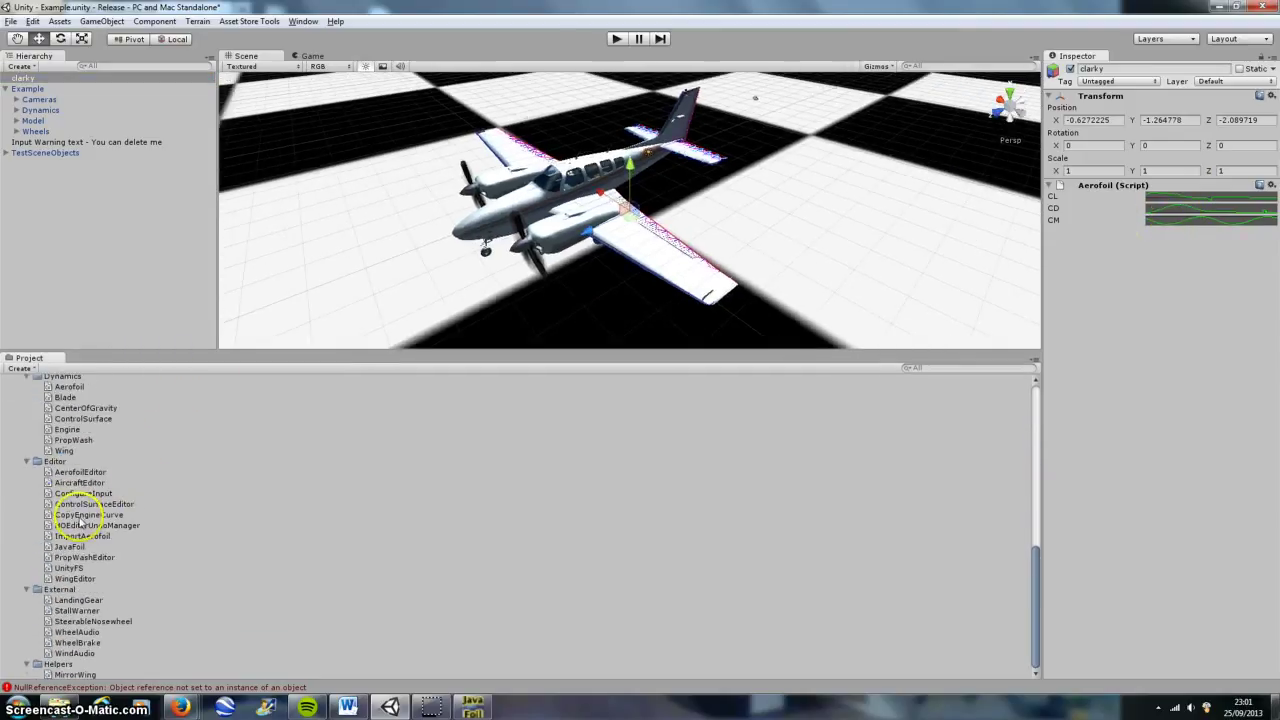
scroll(80, 519, "up", 7)
scroll(85, 490, "up", 2)
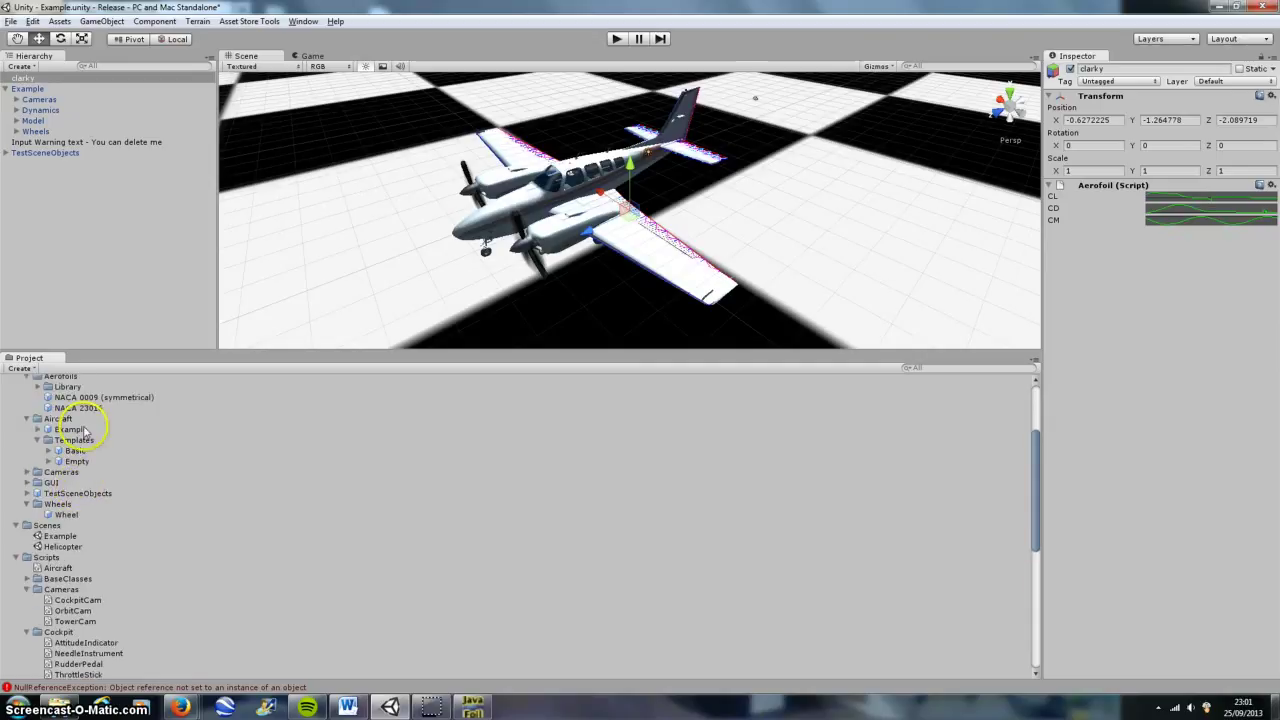
scroll(65, 487, "up", 3)
left_click(62, 497)
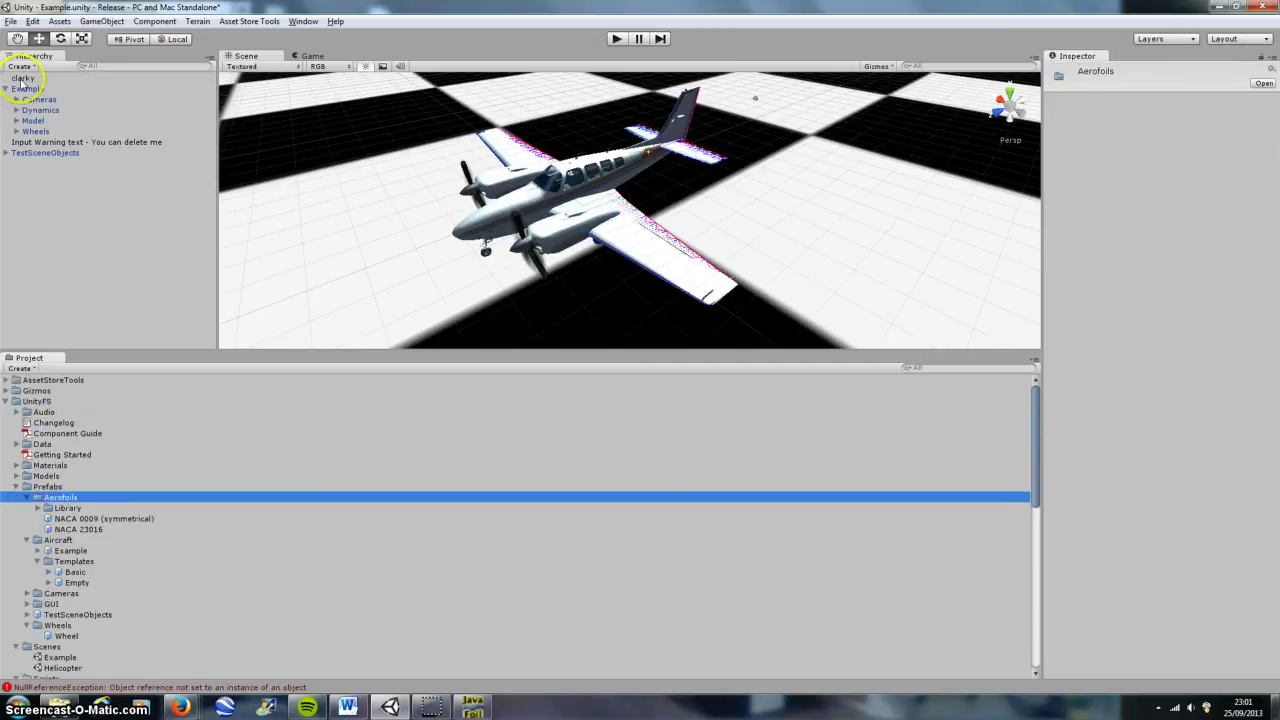
left_click_drag(28, 89, 72, 497)
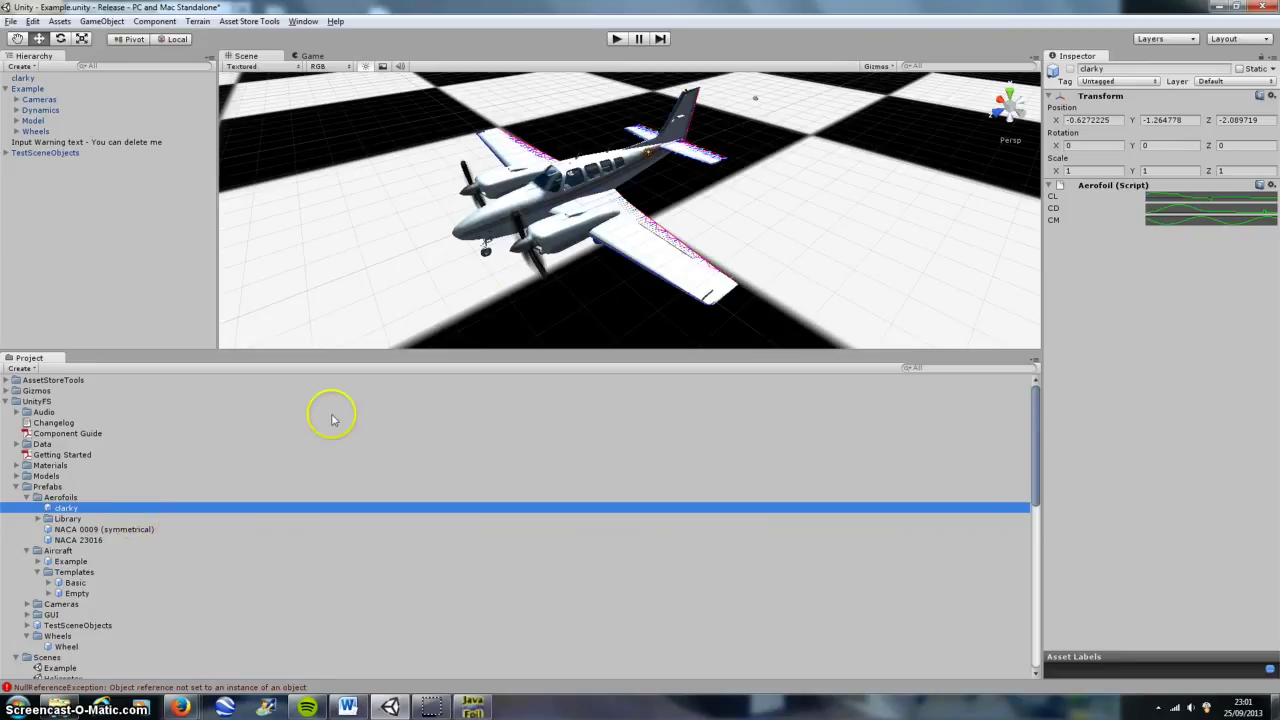
- Enlarge the 3D gizmo icons in the scene view around the aircraft
left_click_drag(629, 280, 497, 262)
scroll(497, 262, "up", 3)
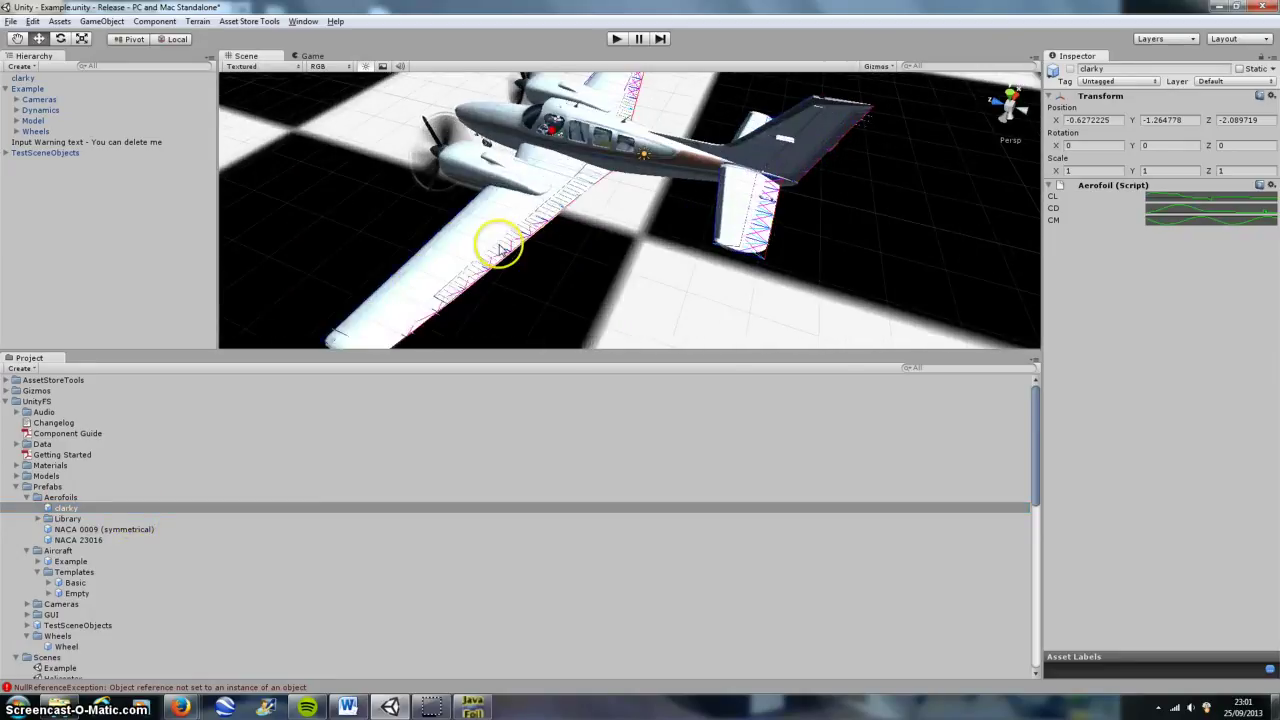
left_click(879, 66)
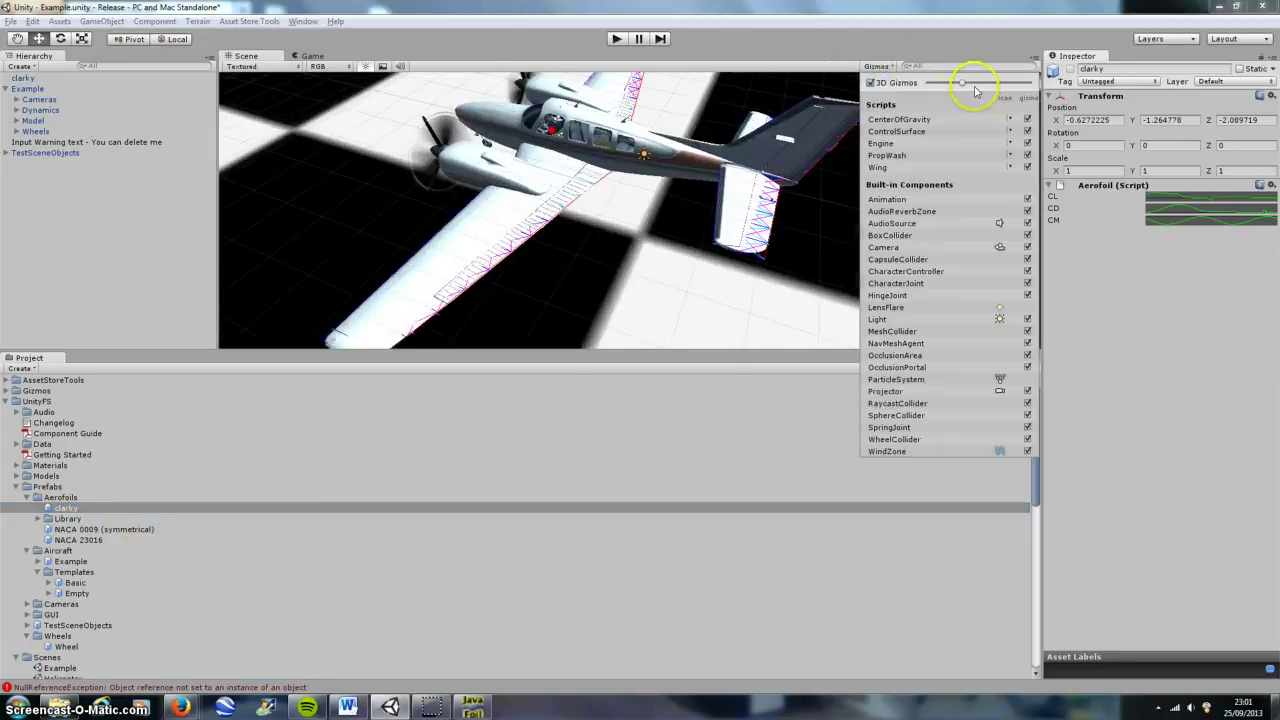
left_click_drag(968, 88, 995, 85)
- Assign the clarky prefab as the aerofoil of the aircraft's RWingOuter wing
left_click_drag(760, 230, 725, 290)
left_click(561, 172)
left_click(555, 170)
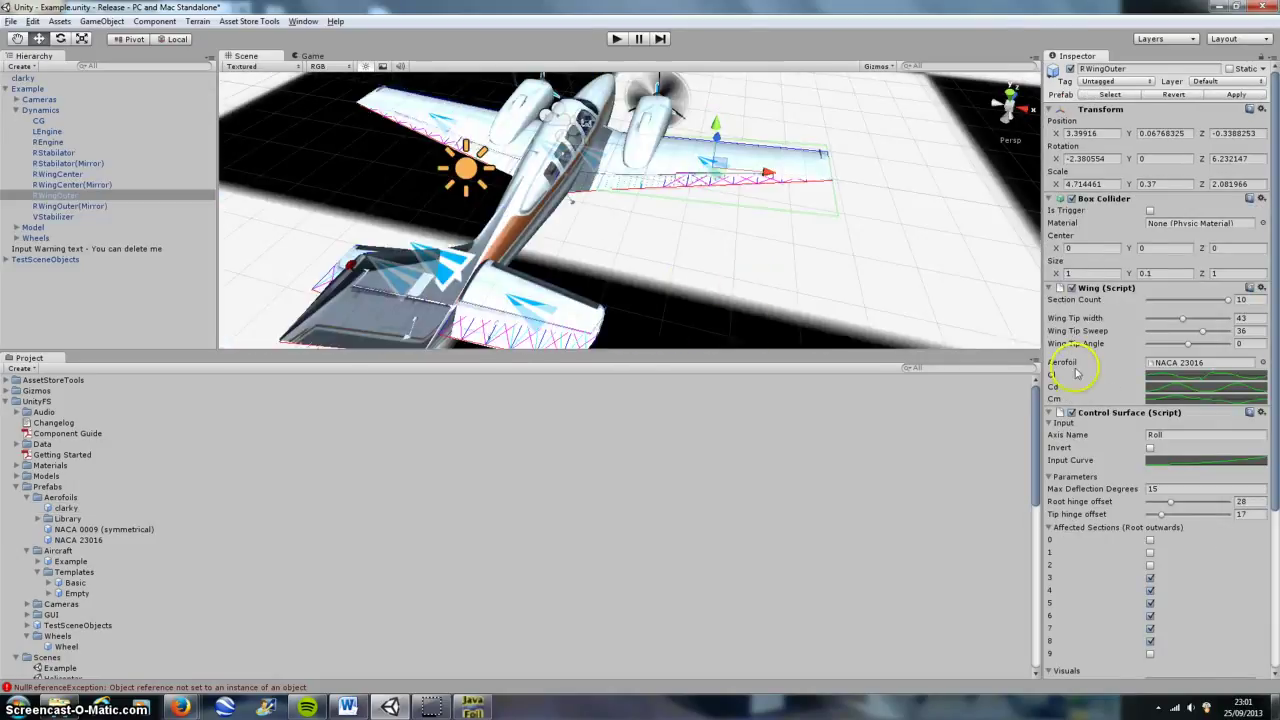
left_click_drag(72, 517, 662, 242)
left_click_drag(1176, 356, 1181, 368)
left_click_drag(686, 204, 603, 257)
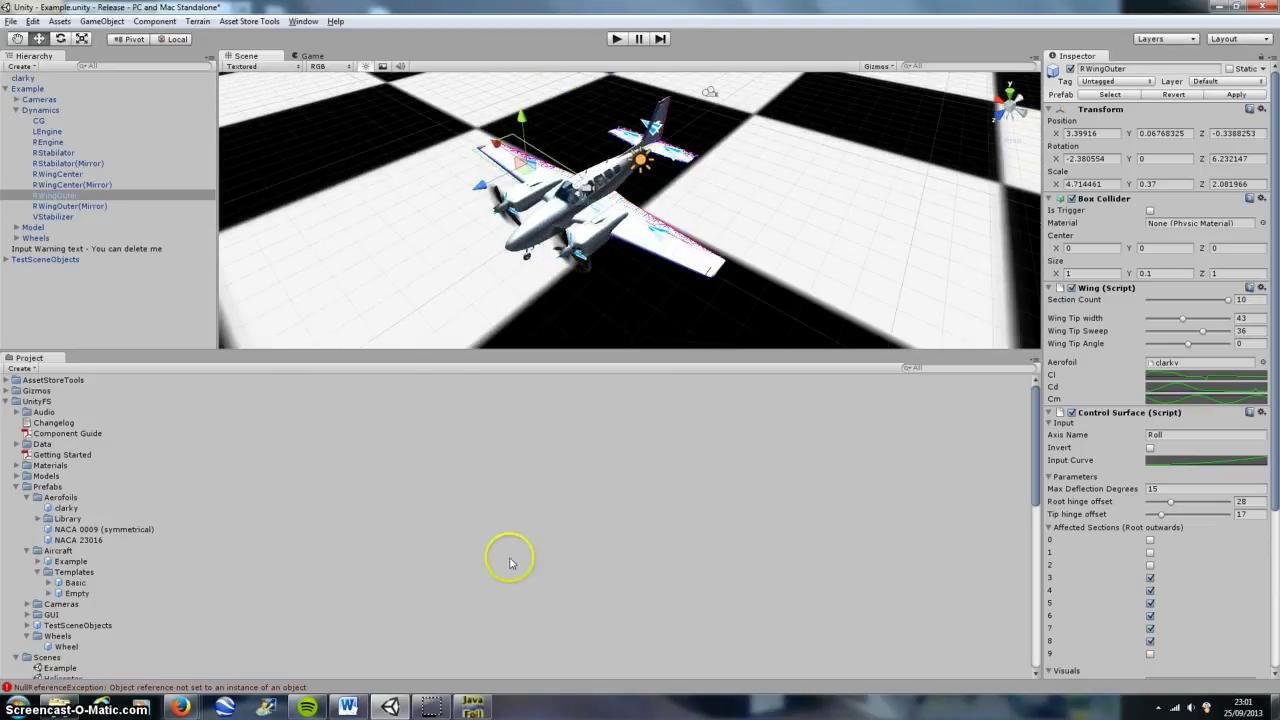
- Switch to JavaFoil, view the Clark Y airfoil's geometry, and close JavaFoil to return to Unity
left_click(472, 706)
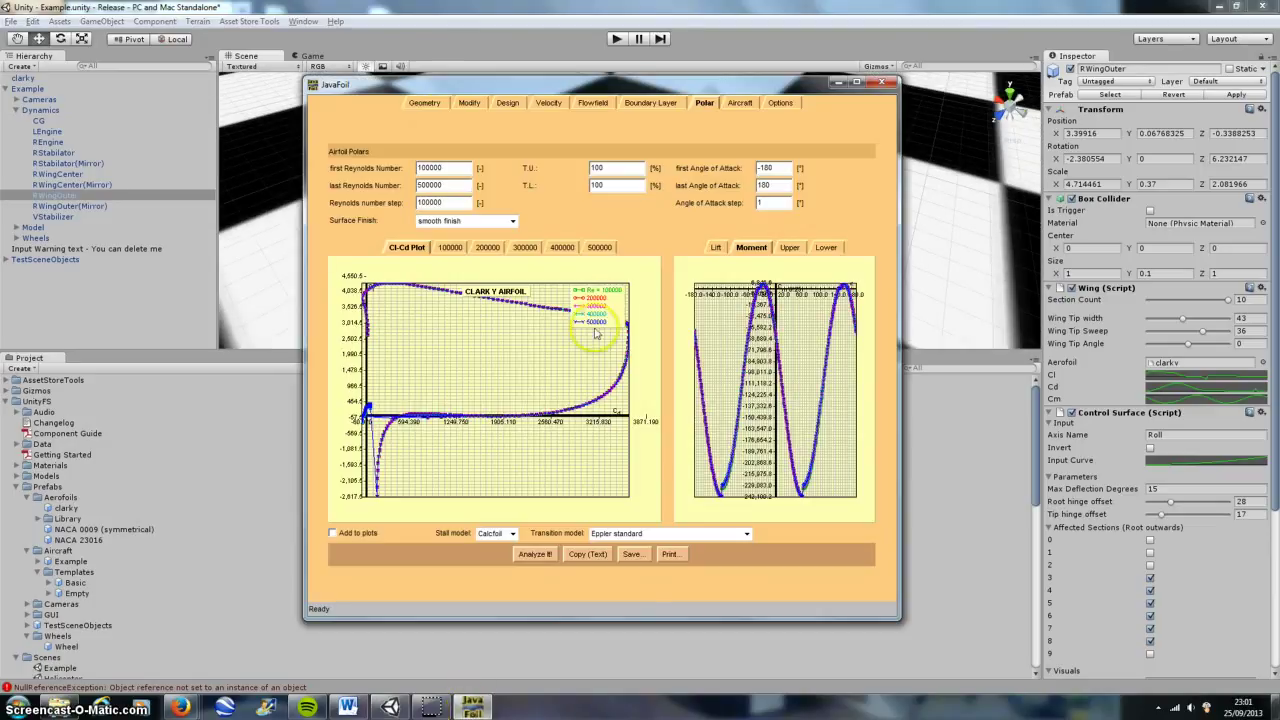
left_click(427, 103)
left_click_drag(437, 88, 436, 87)
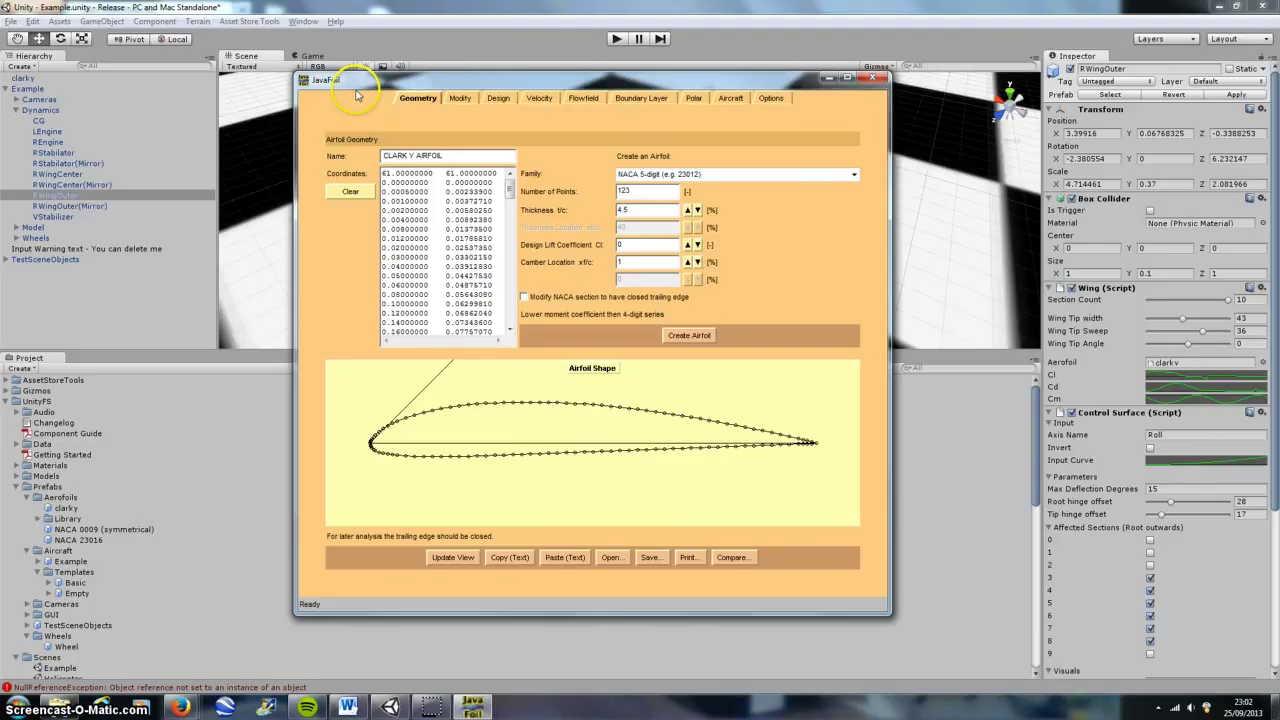
left_click_drag(340, 87, 356, 87)
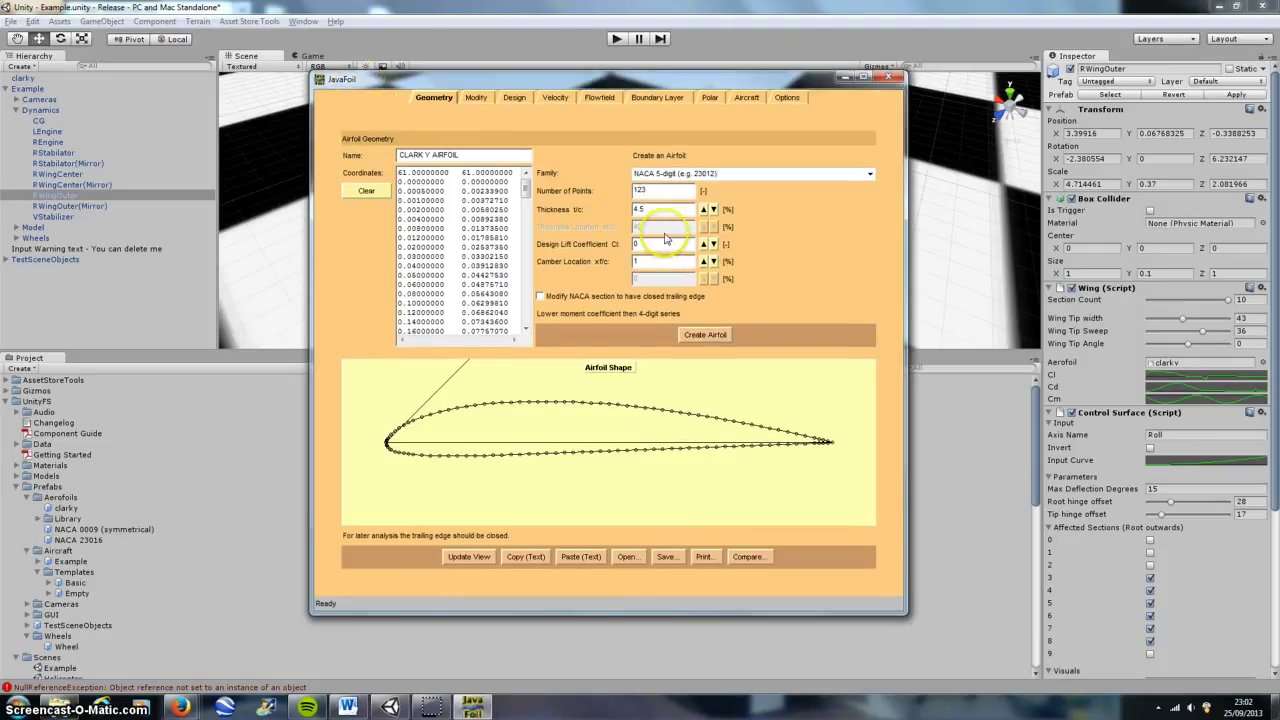
left_click(890, 79)
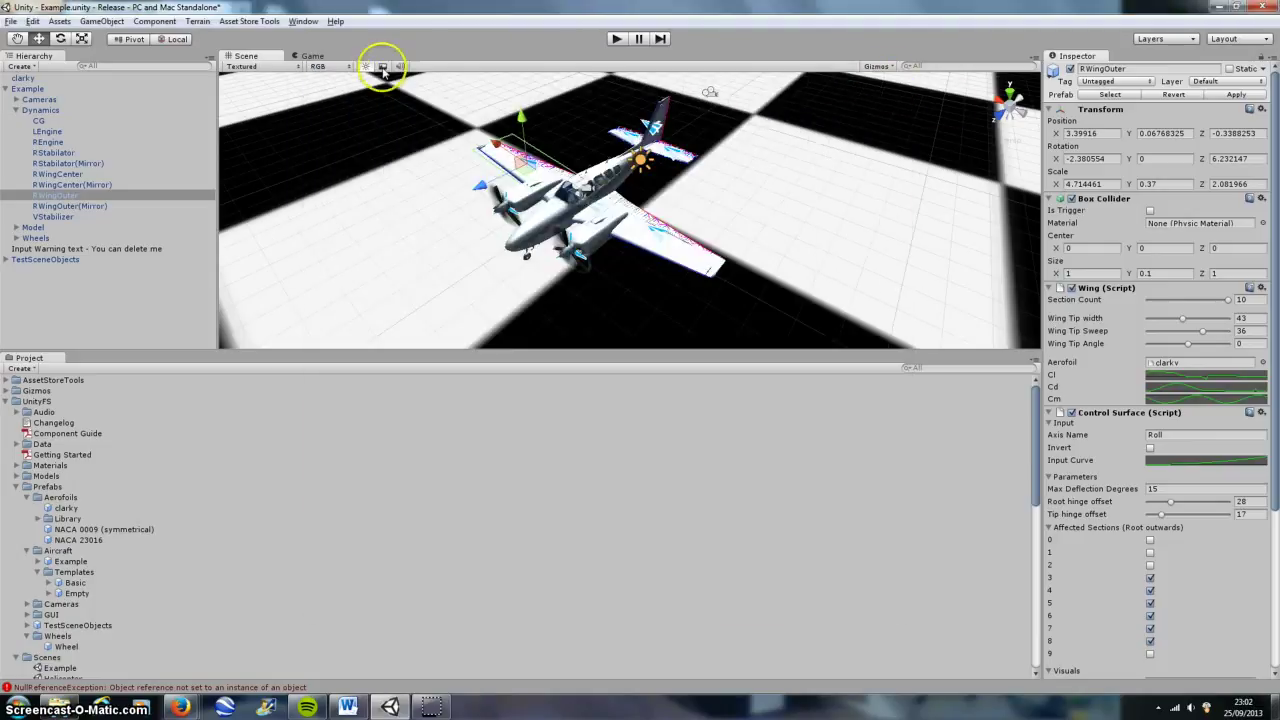
left_click(303, 21)
mouse_move(327, 92)
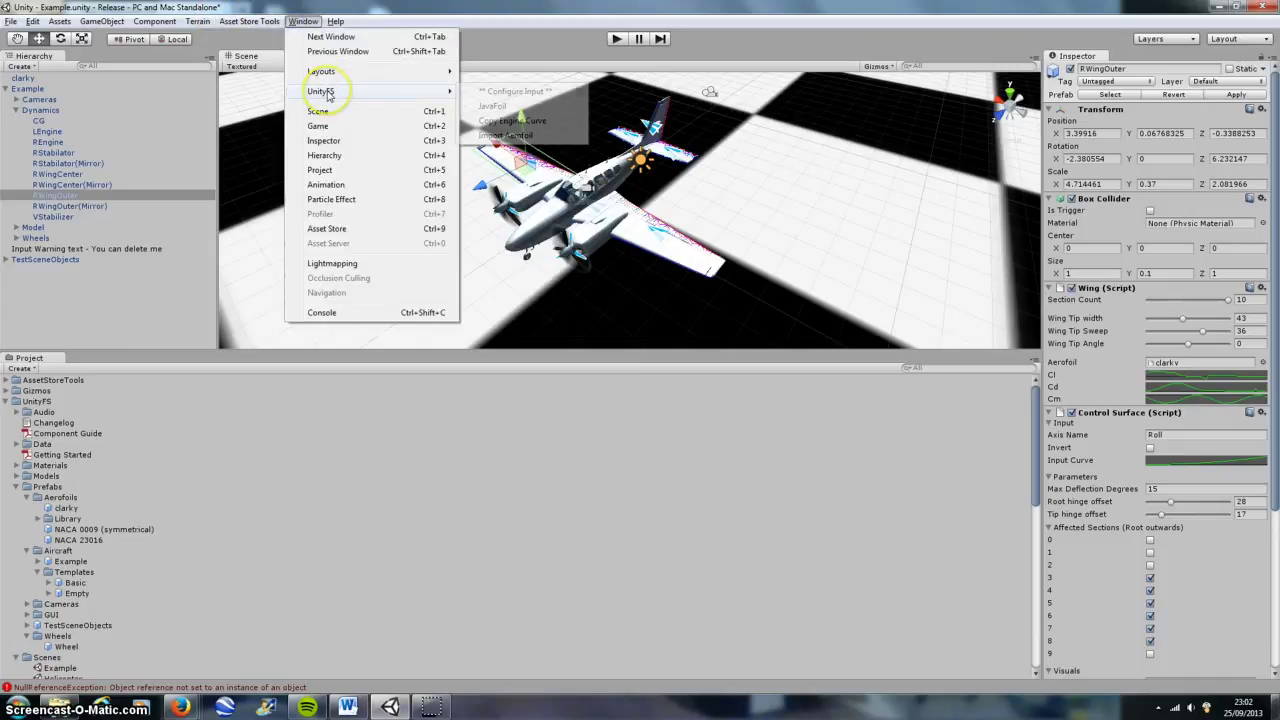
left_click(510, 108)
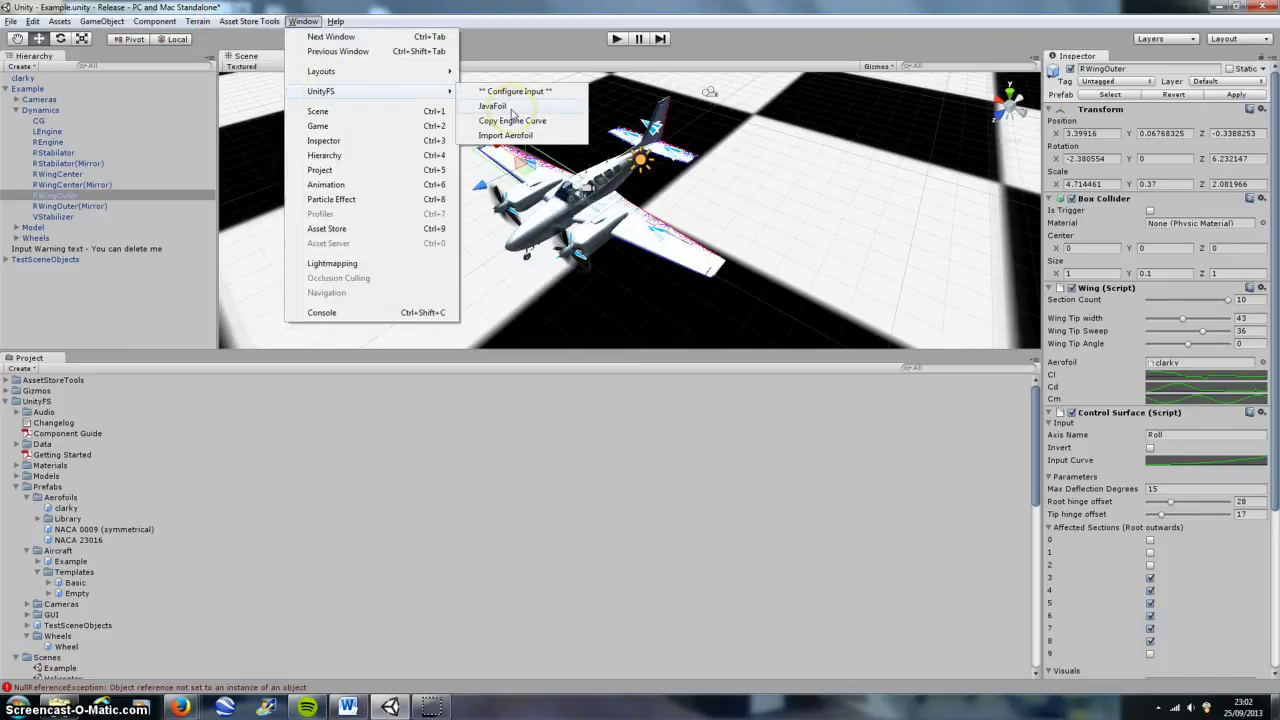
left_click(517, 66)
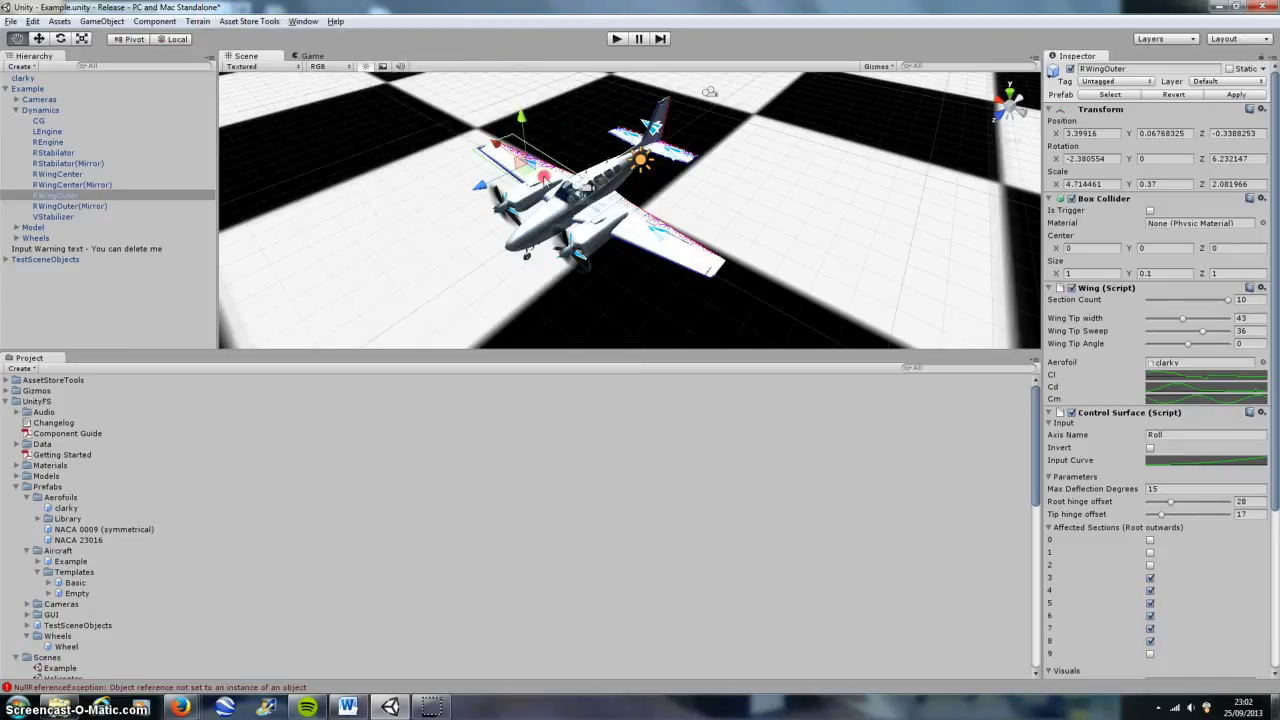
left_click_drag(530, 150, 620, 185)
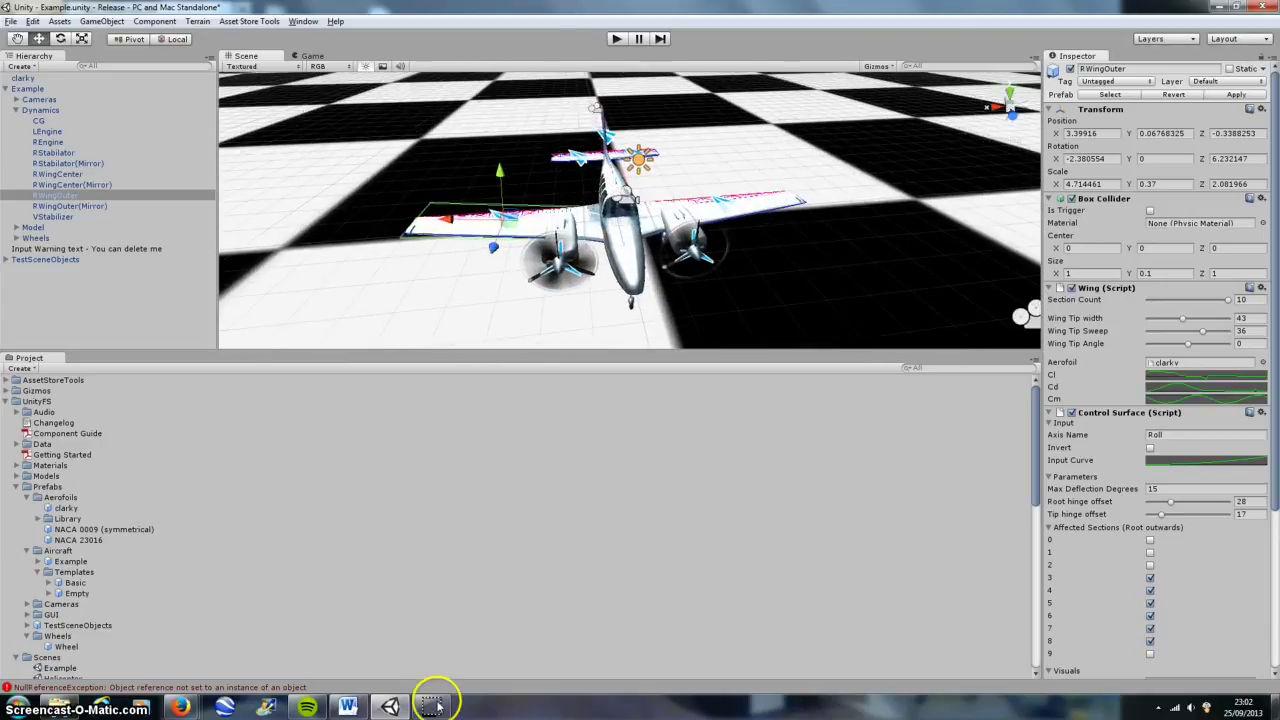